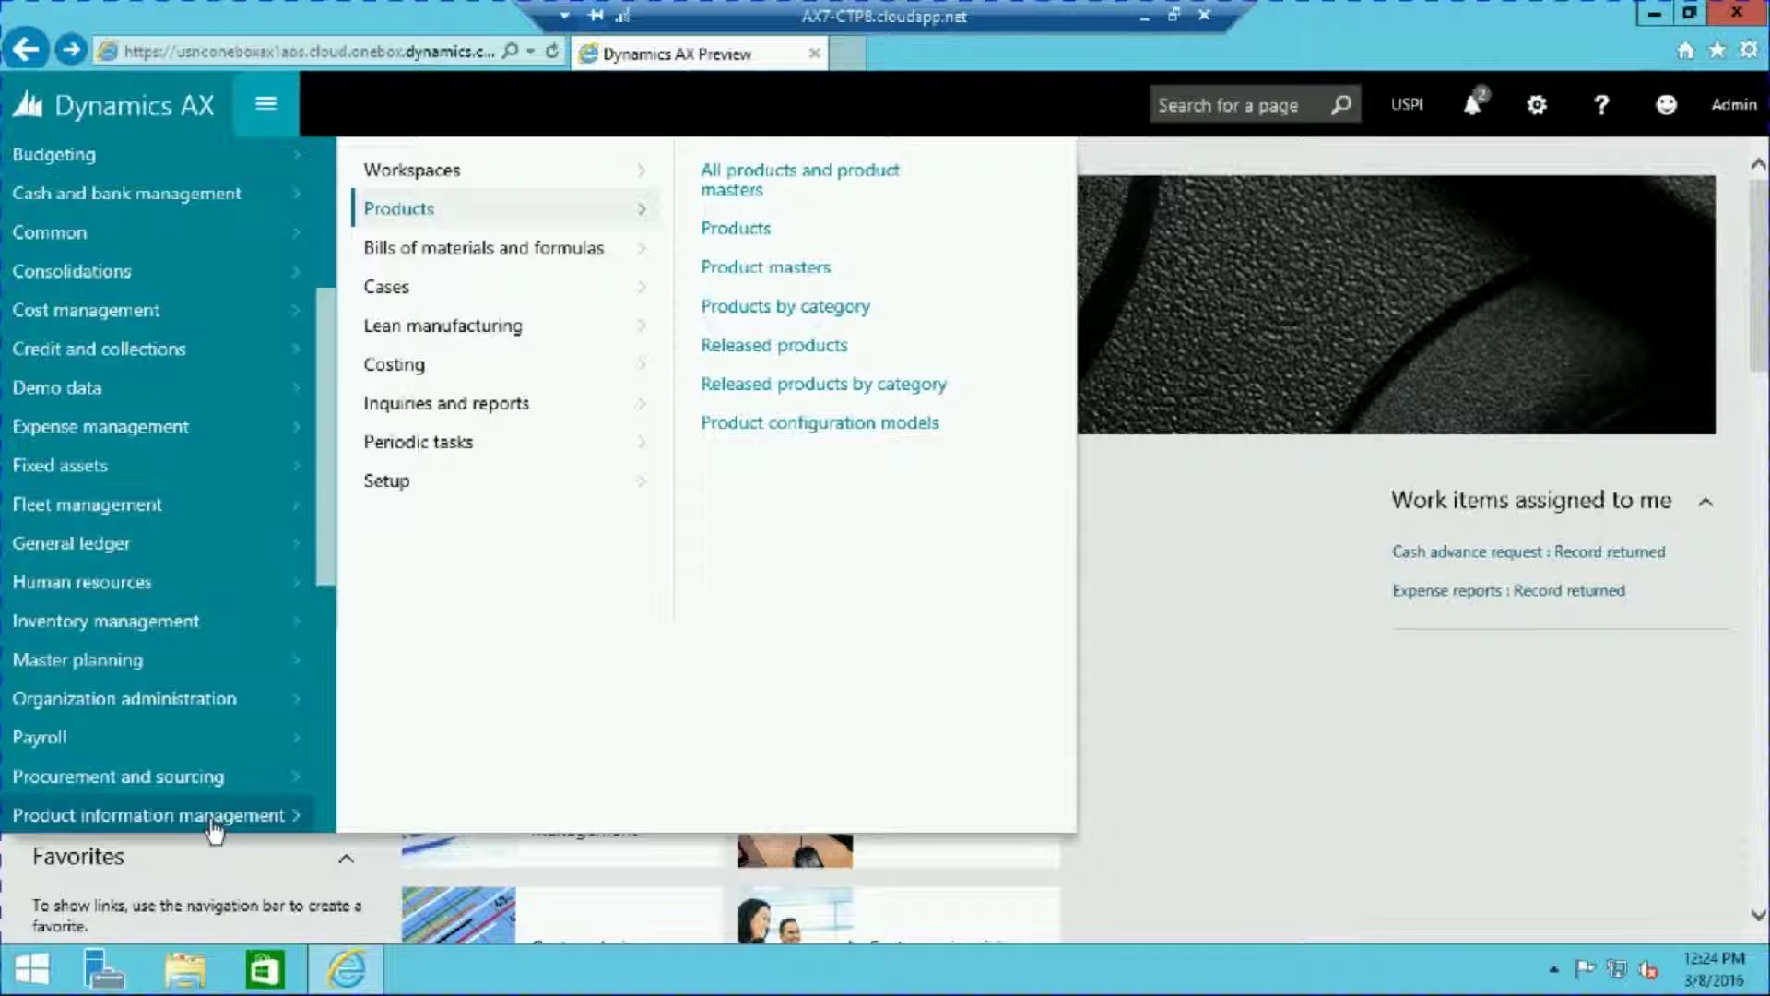
# Step: Open the released products list and filter item numbers by P
pyautogui.click(266, 111)
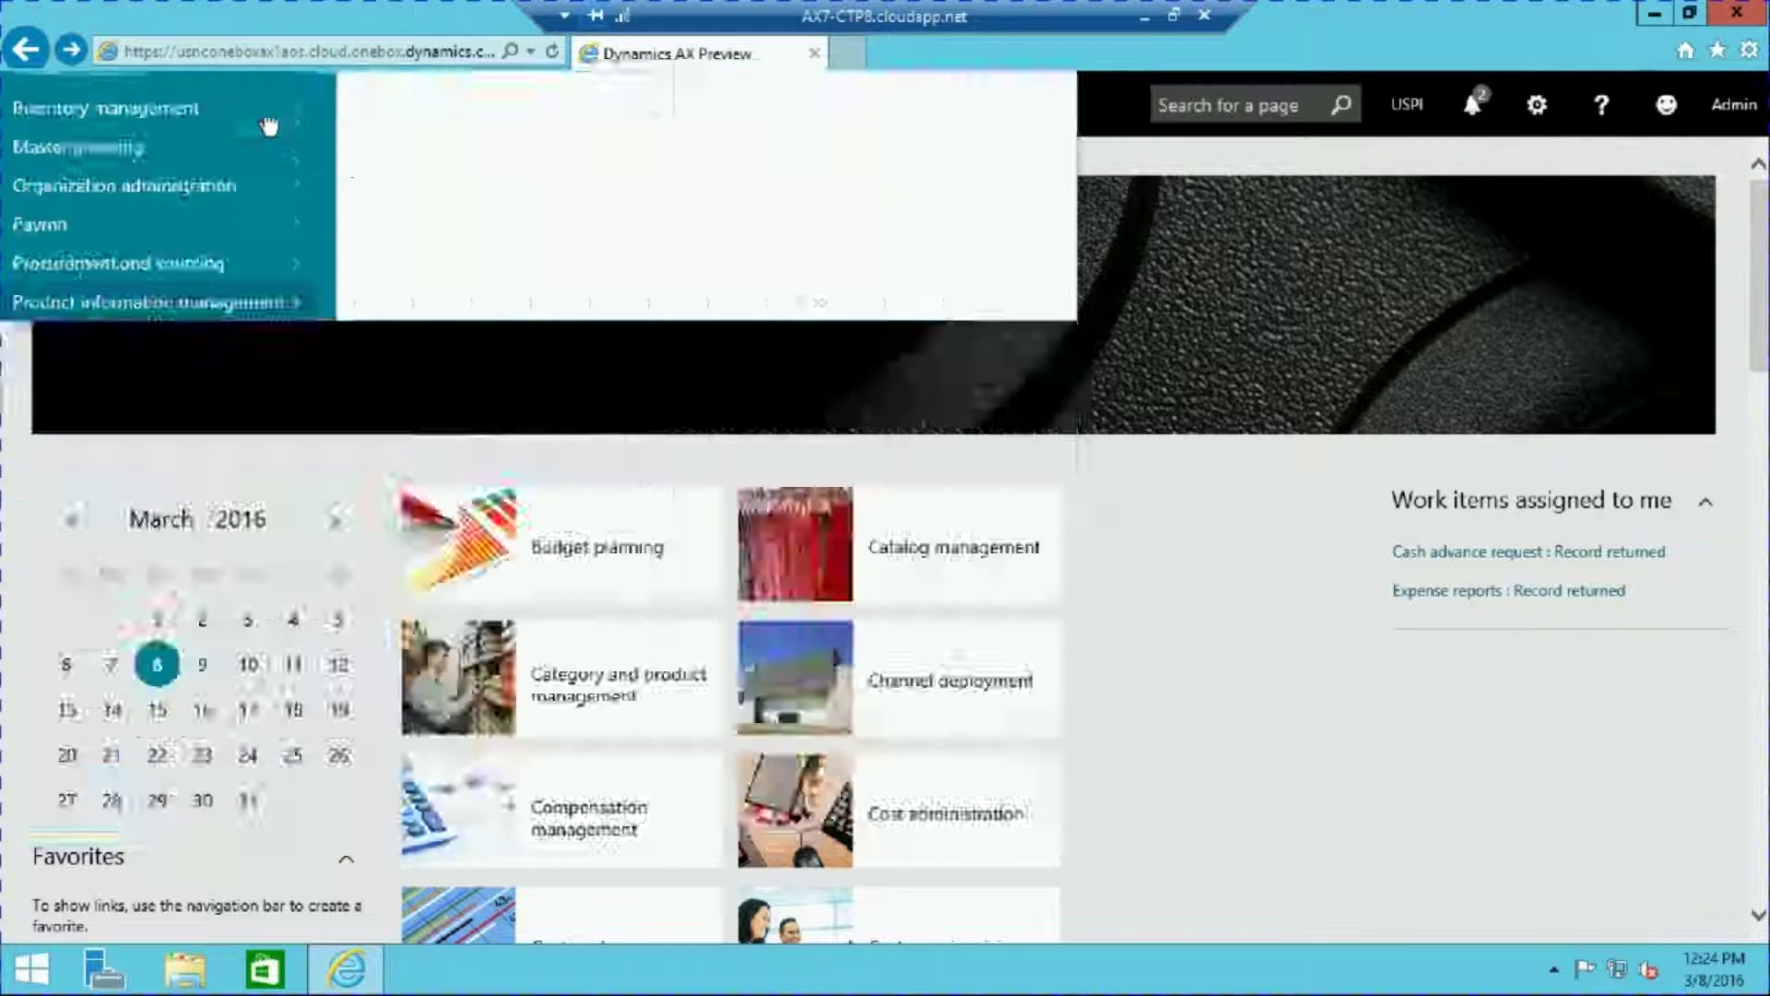
pyautogui.click(267, 110)
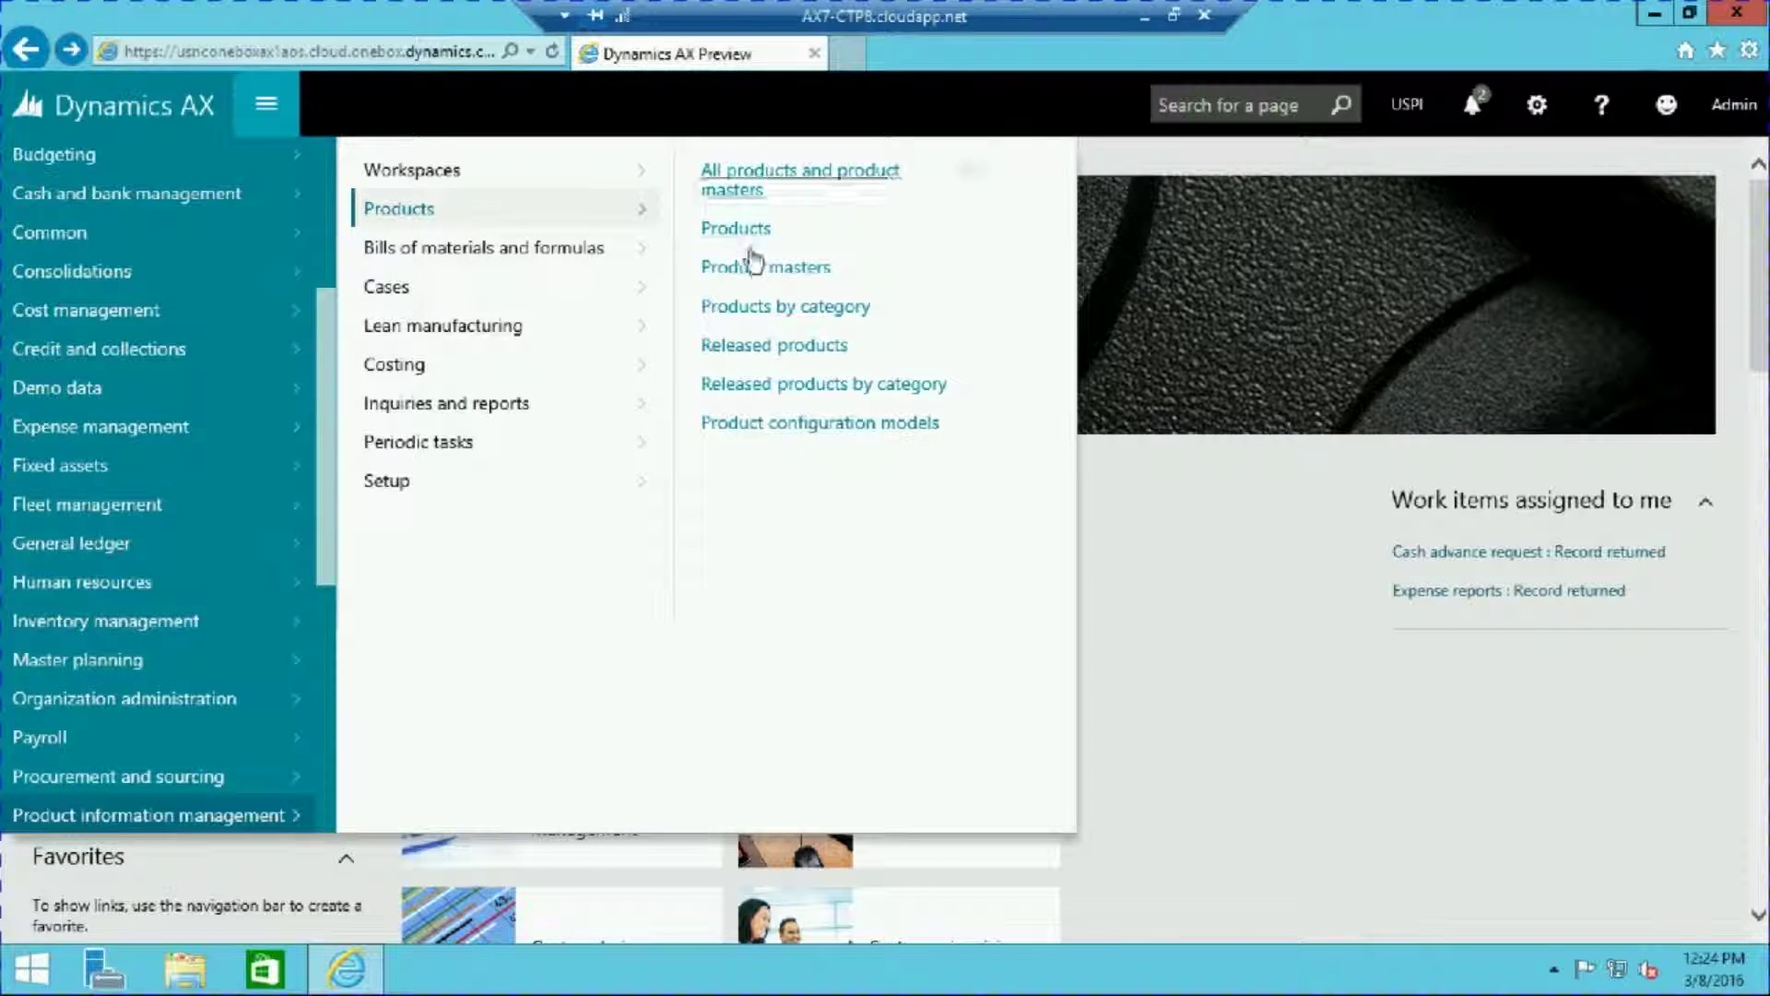
pyautogui.click(762, 347)
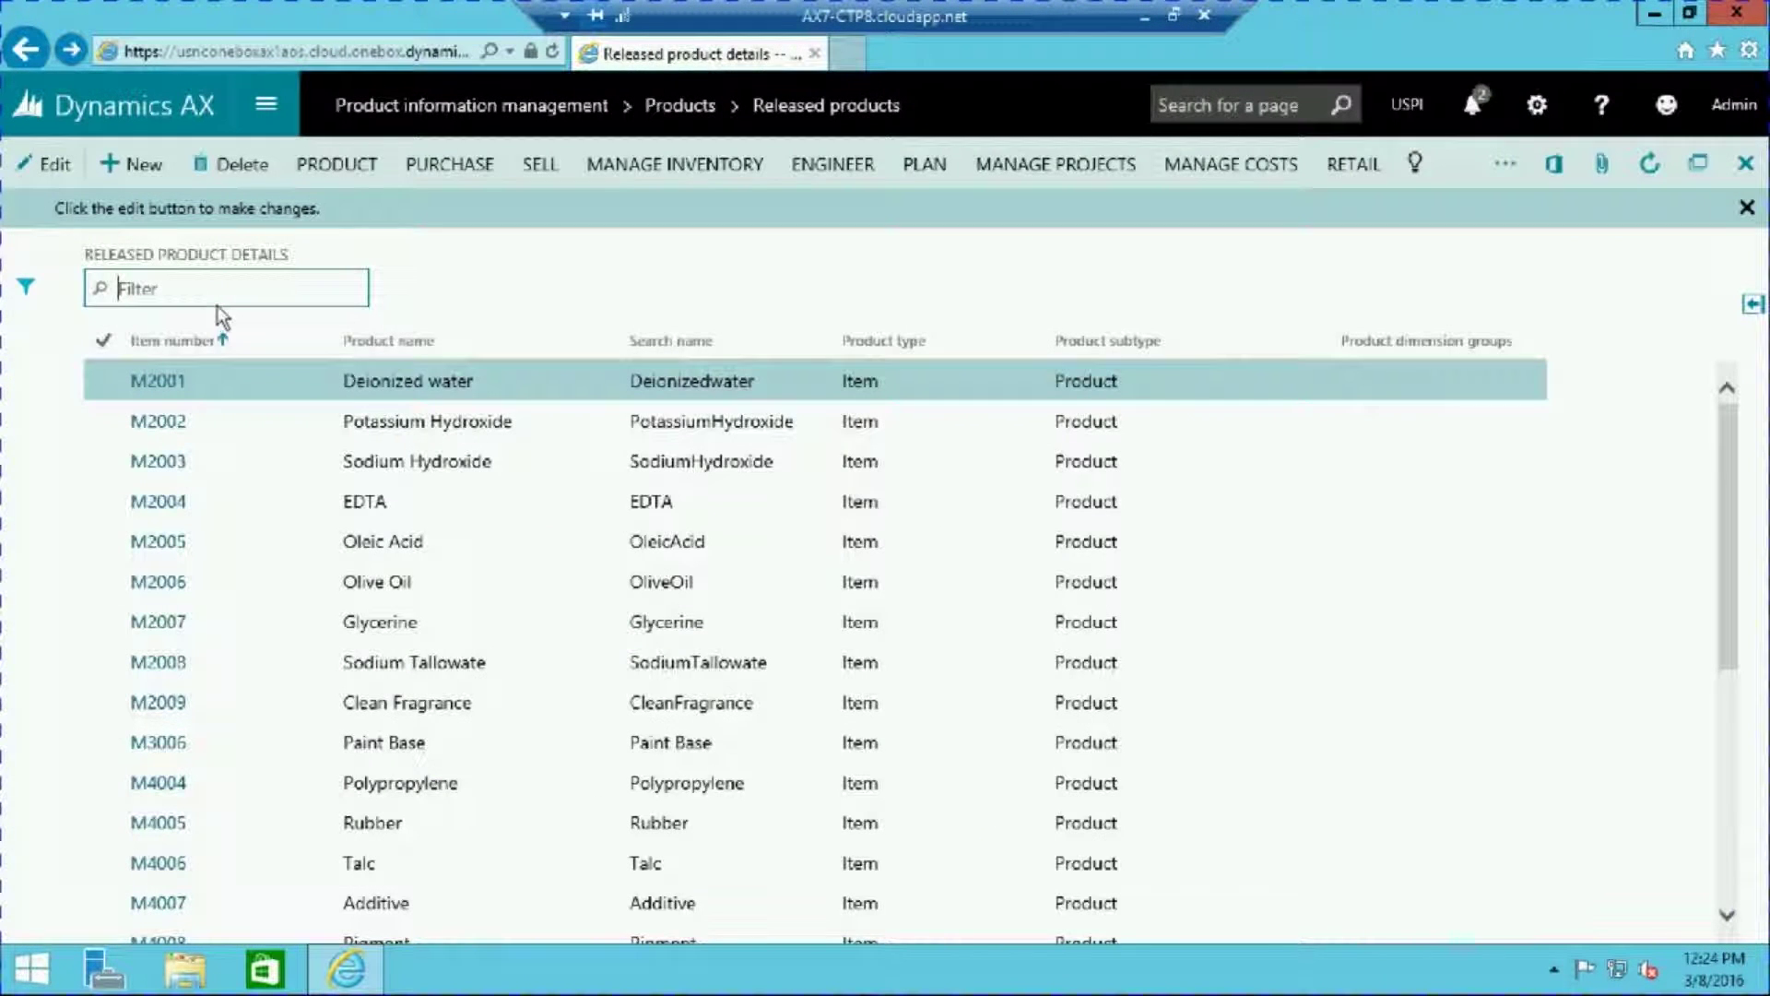
pyautogui.write('P')
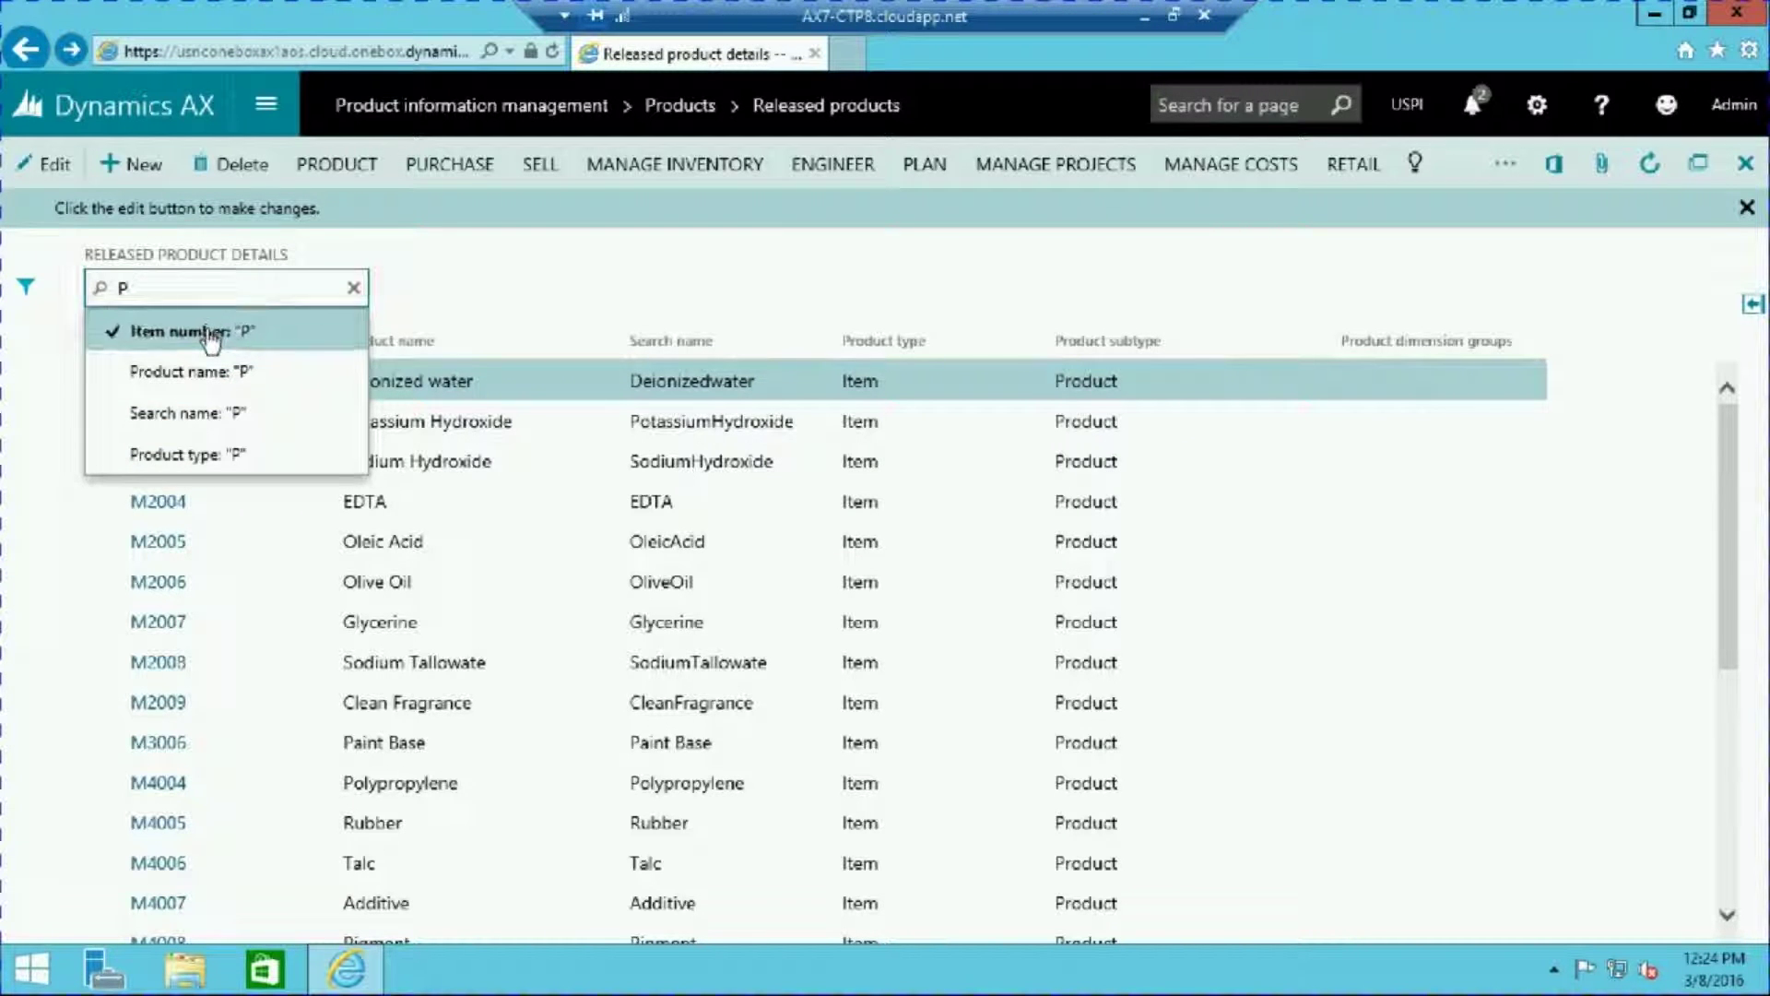
pyautogui.click(214, 330)
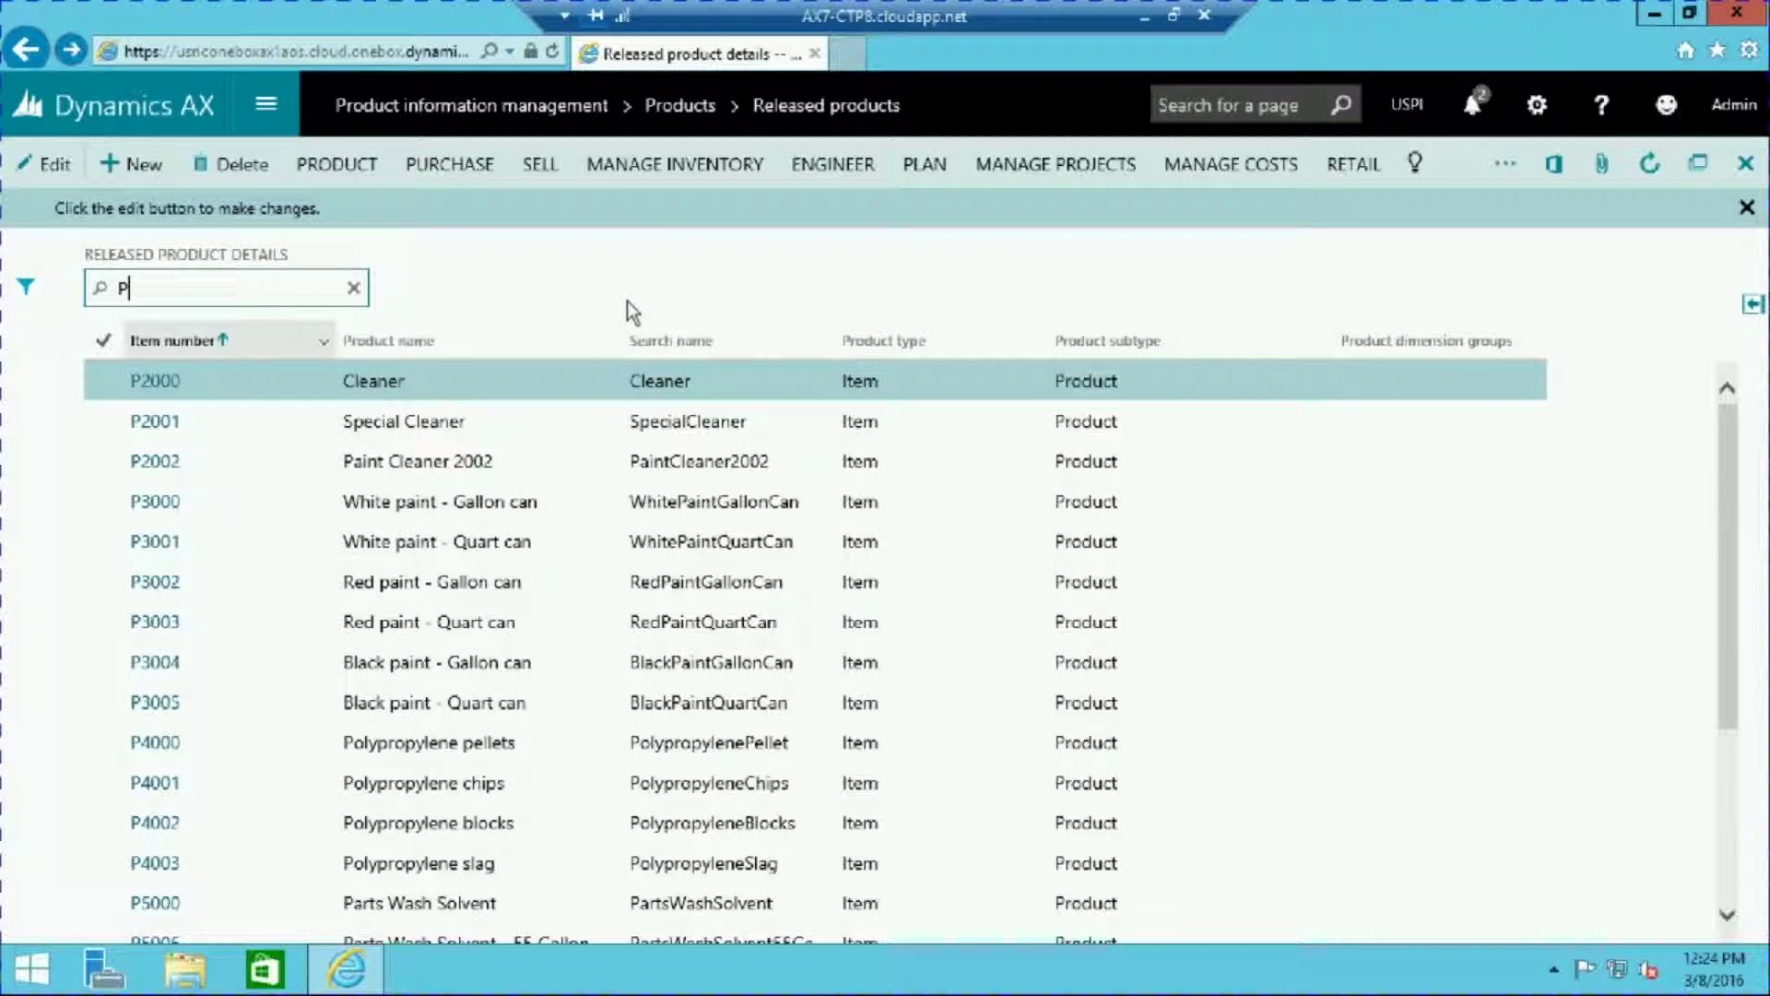
# Step: Select P2002 Paint Cleaner 2002 and open its Route page from Engineer
pyautogui.click(355, 460)
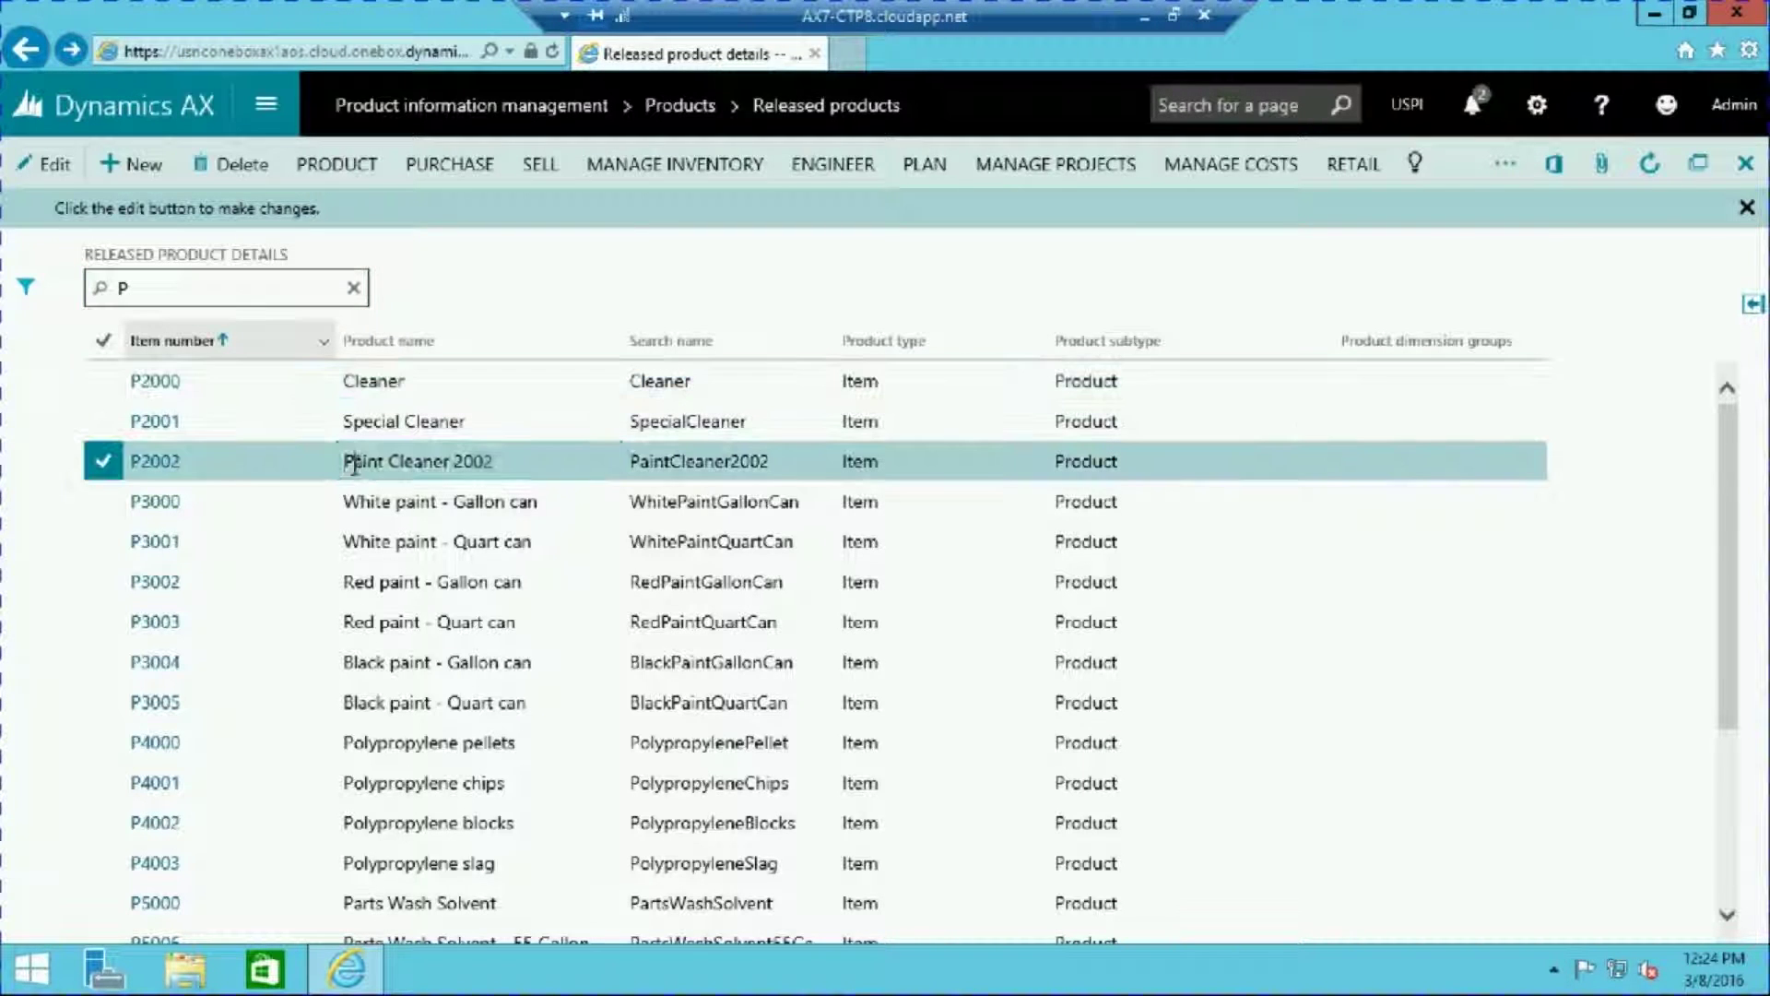
pyautogui.click(847, 171)
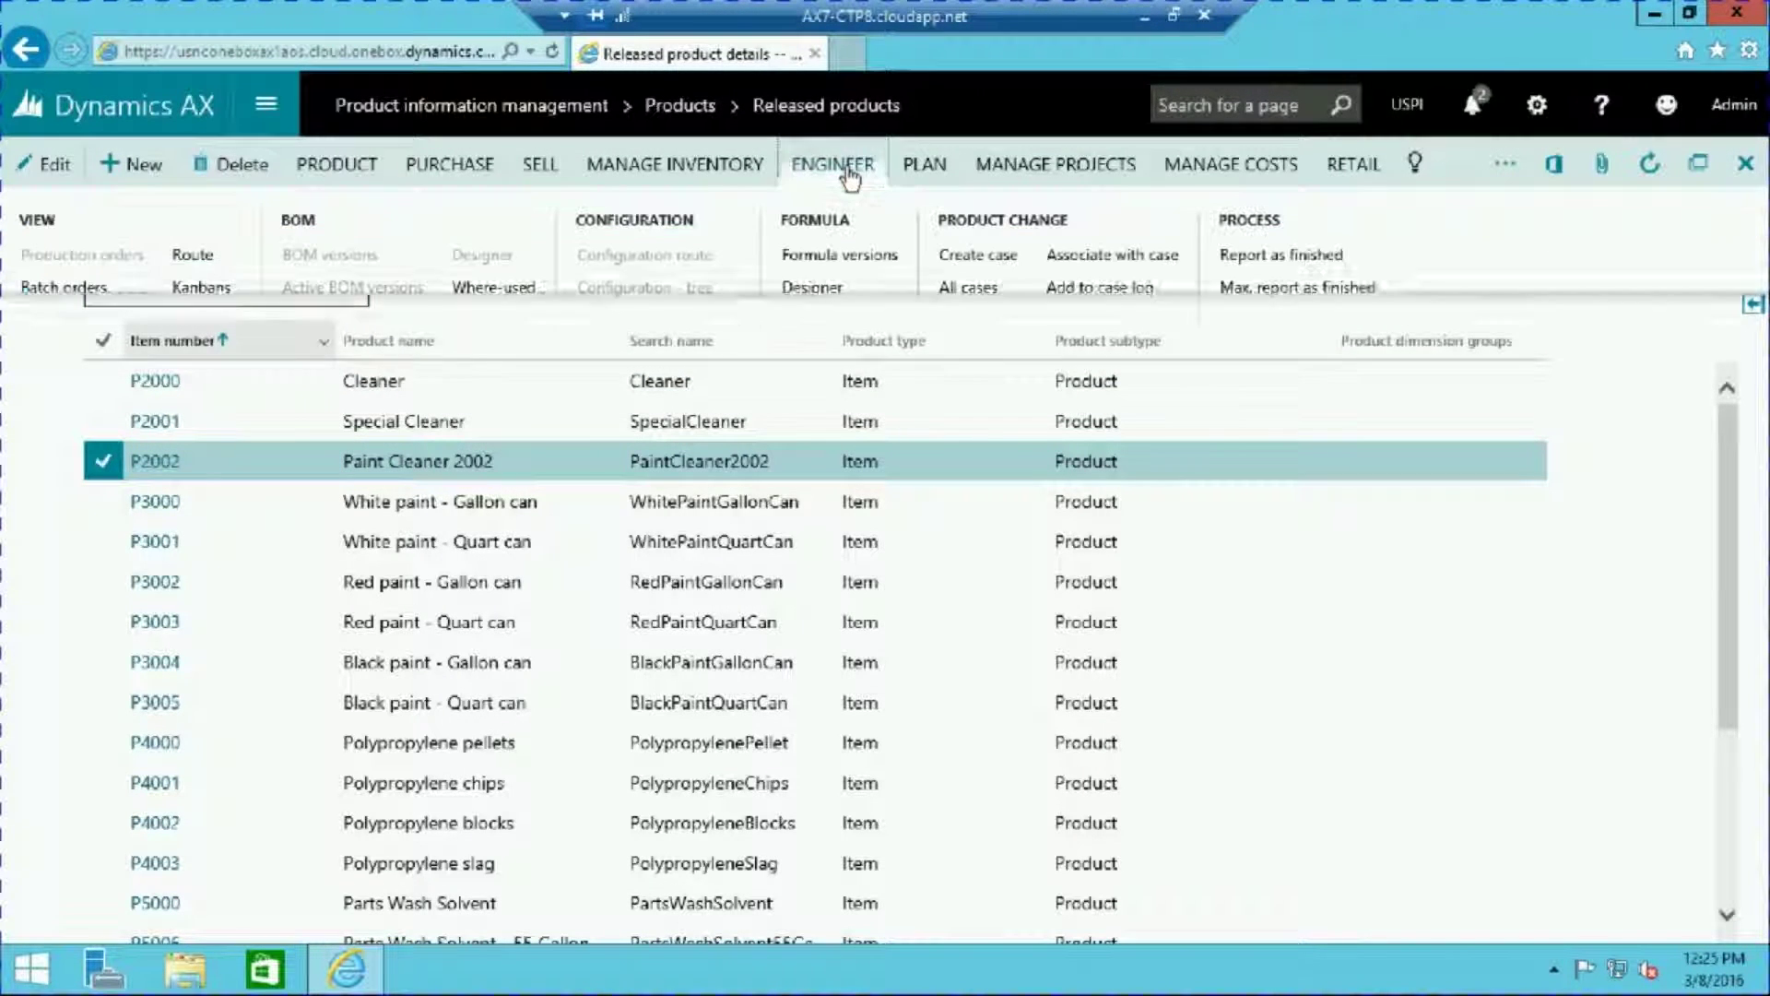
pyautogui.click(191, 257)
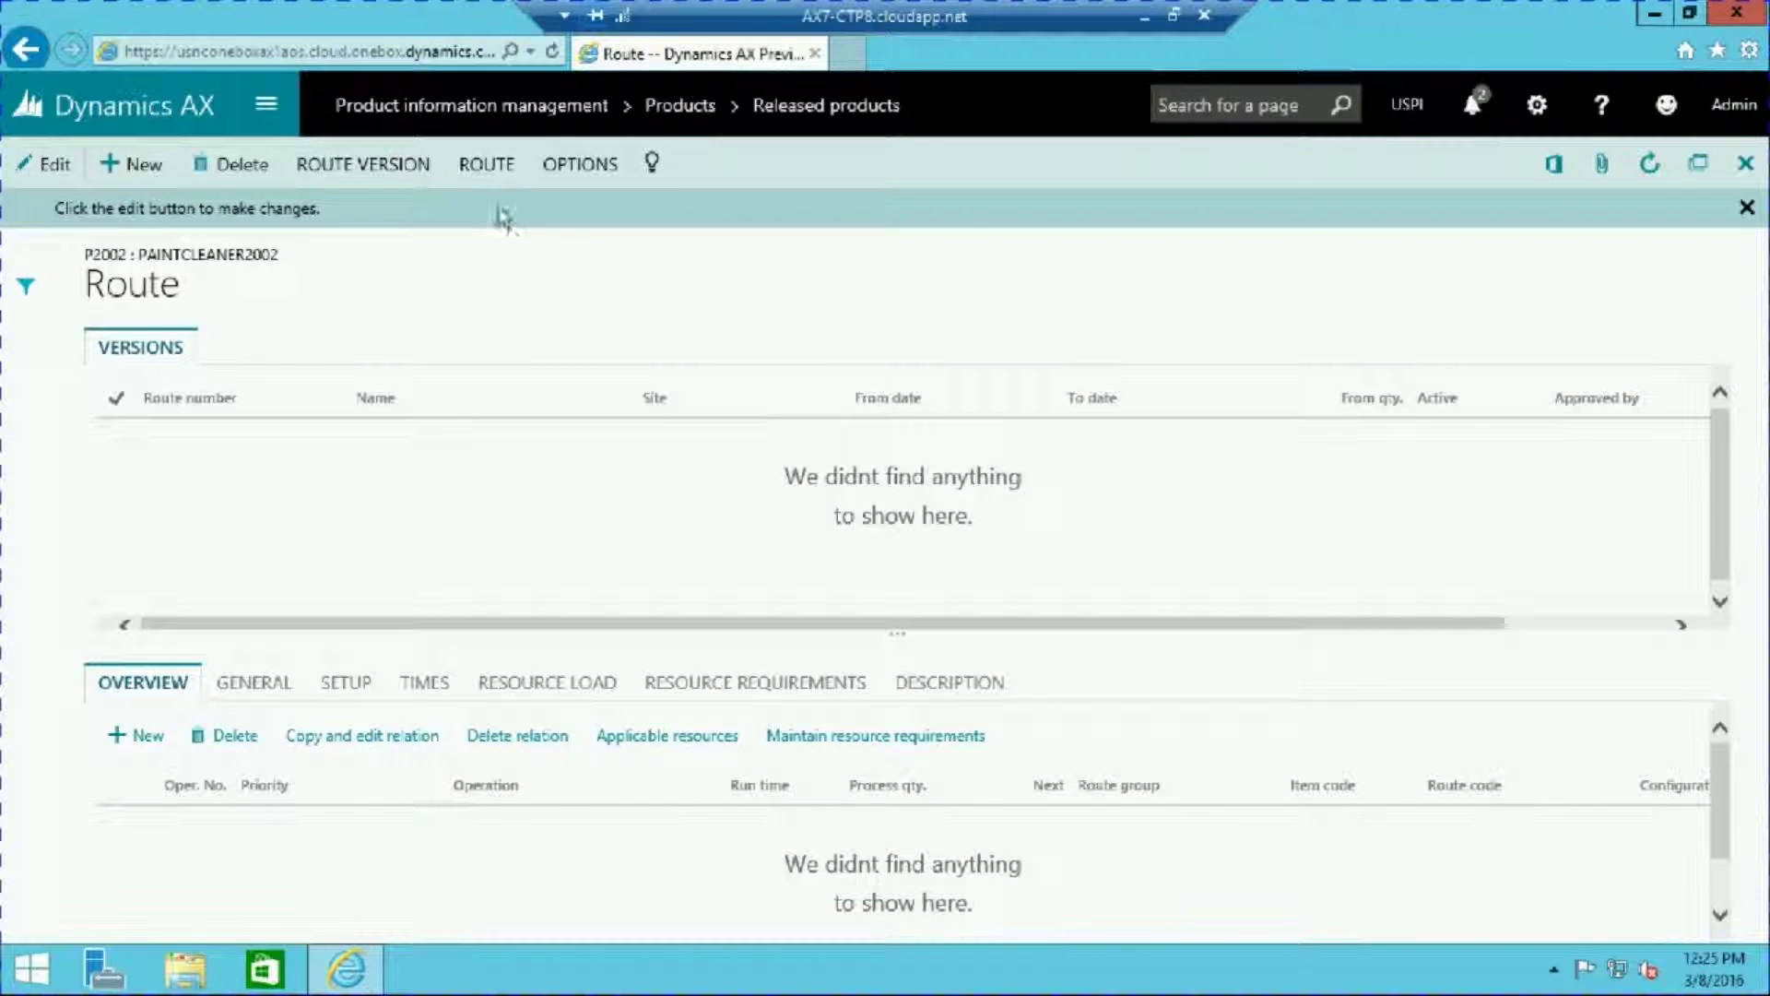
# Step: Create route 000010 with description 'P2002 Paint Cleaner' for site 1 Production
pyautogui.click(490, 167)
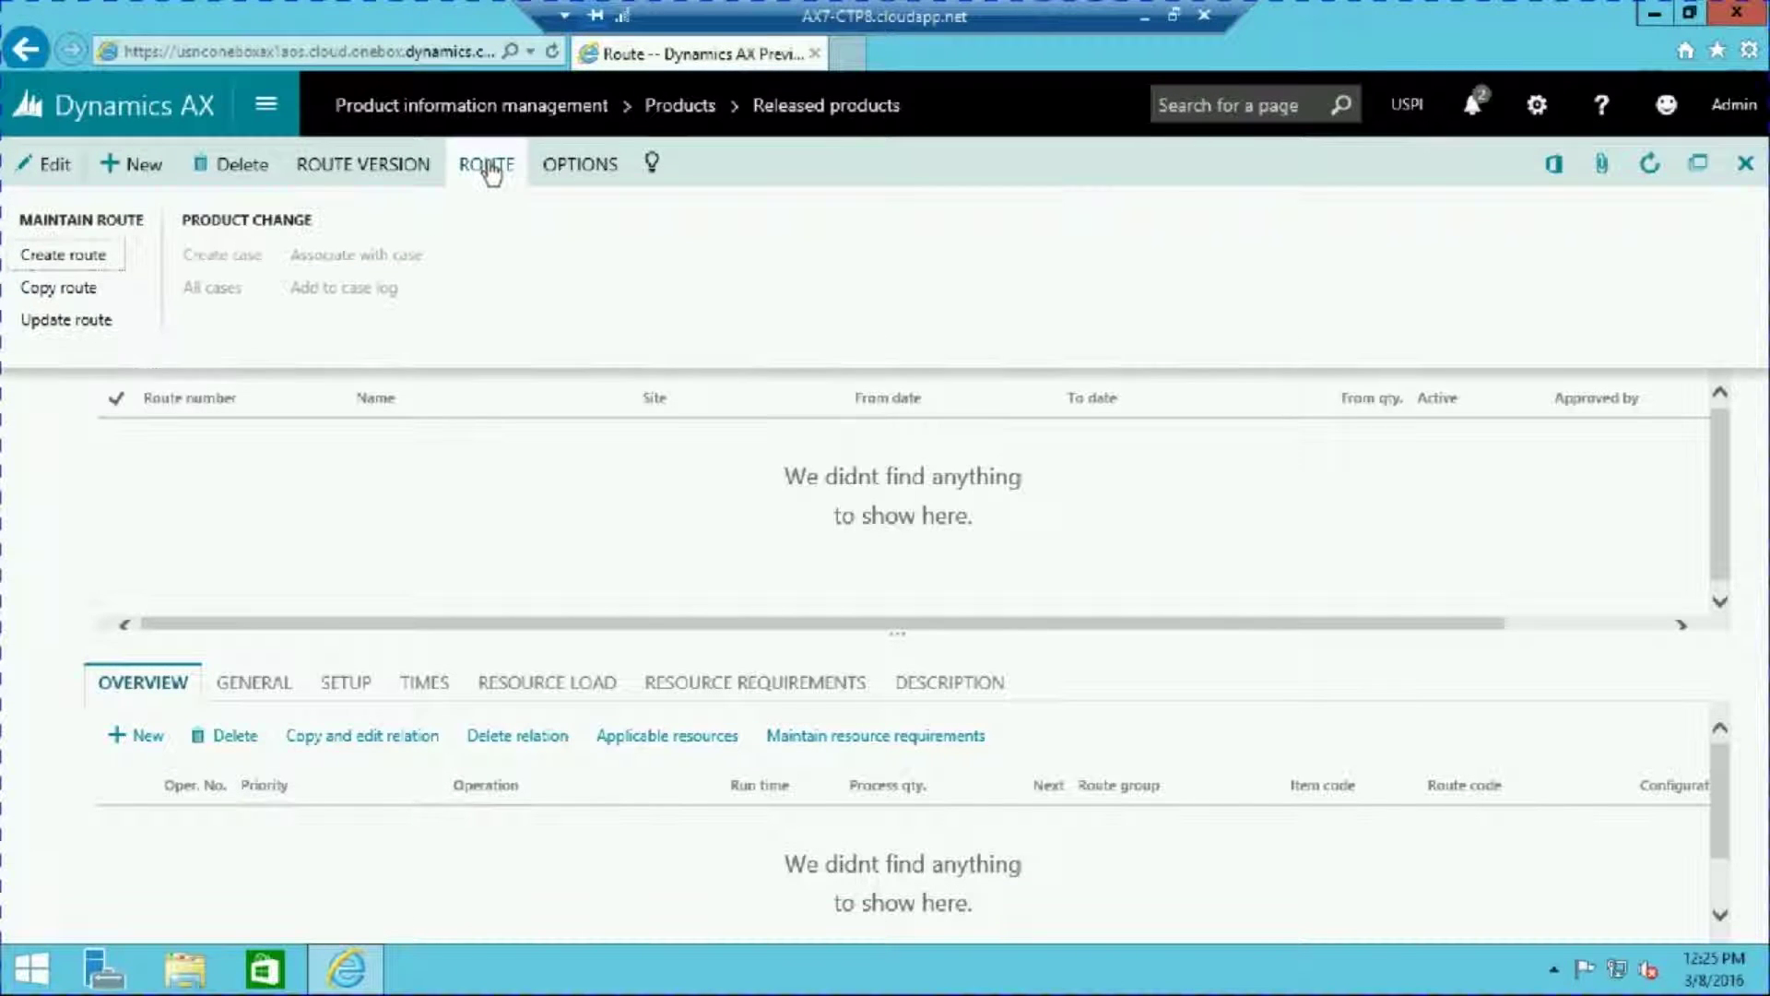
pyautogui.click(47, 258)
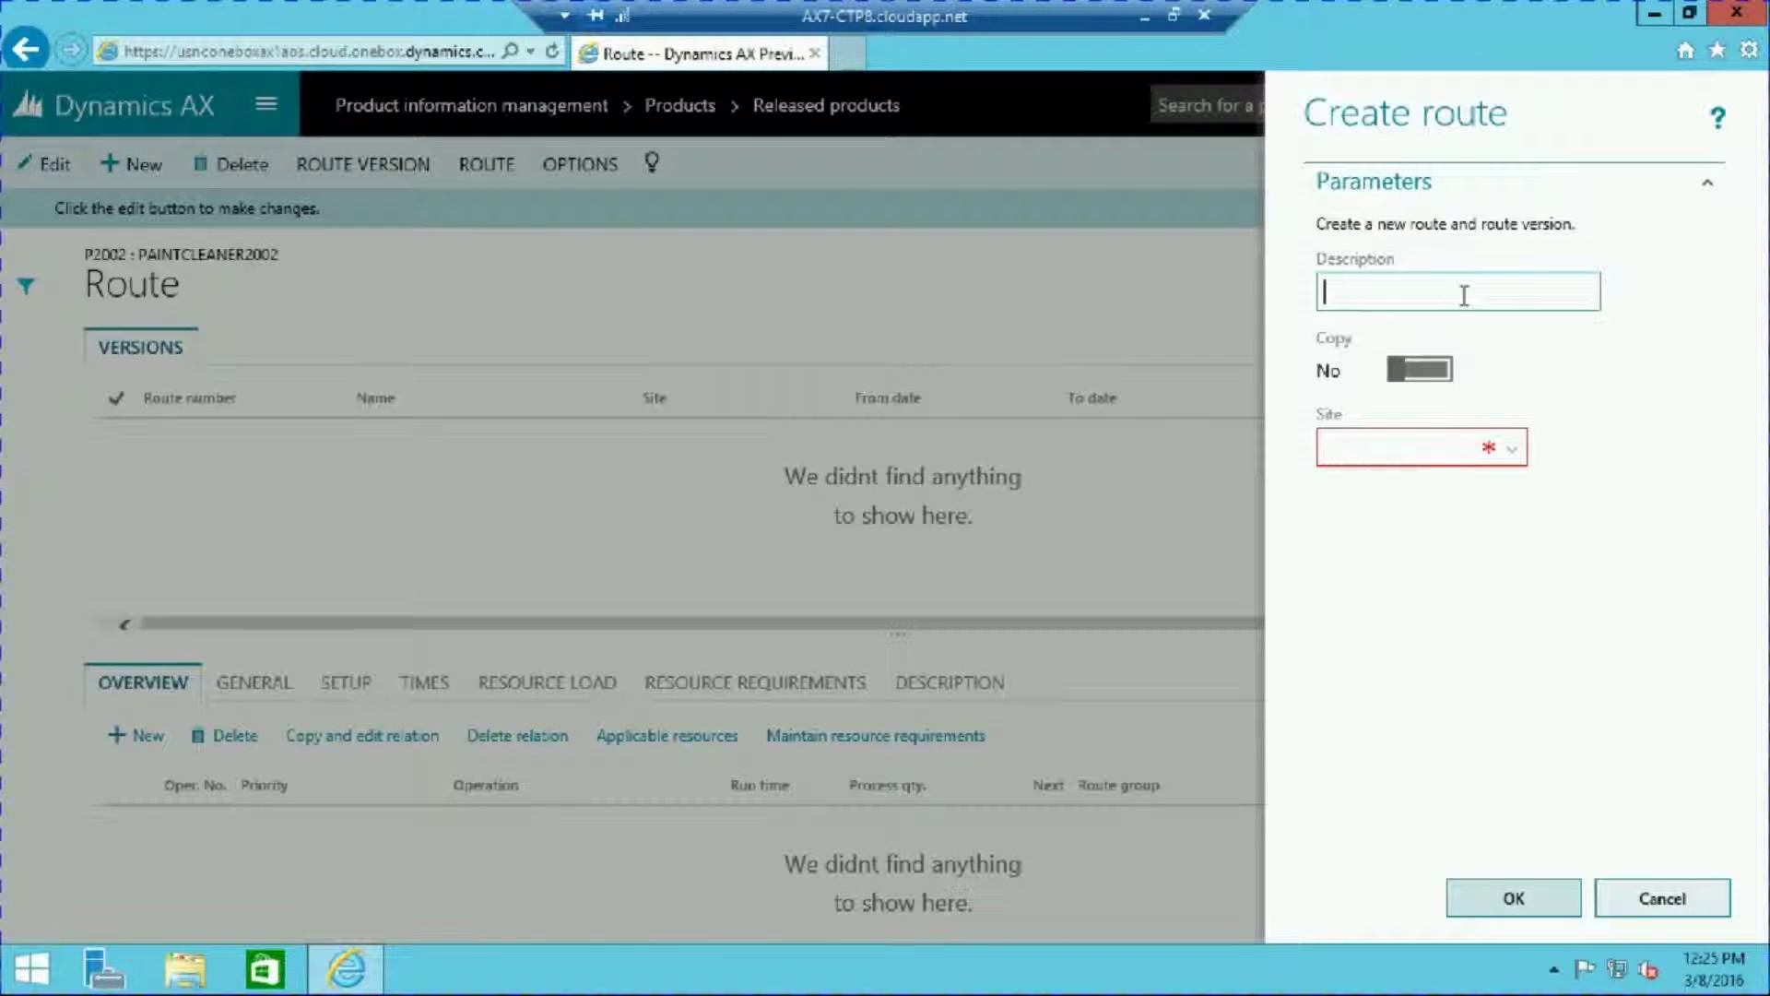
pyautogui.write('P2002 Paint Cleaner')
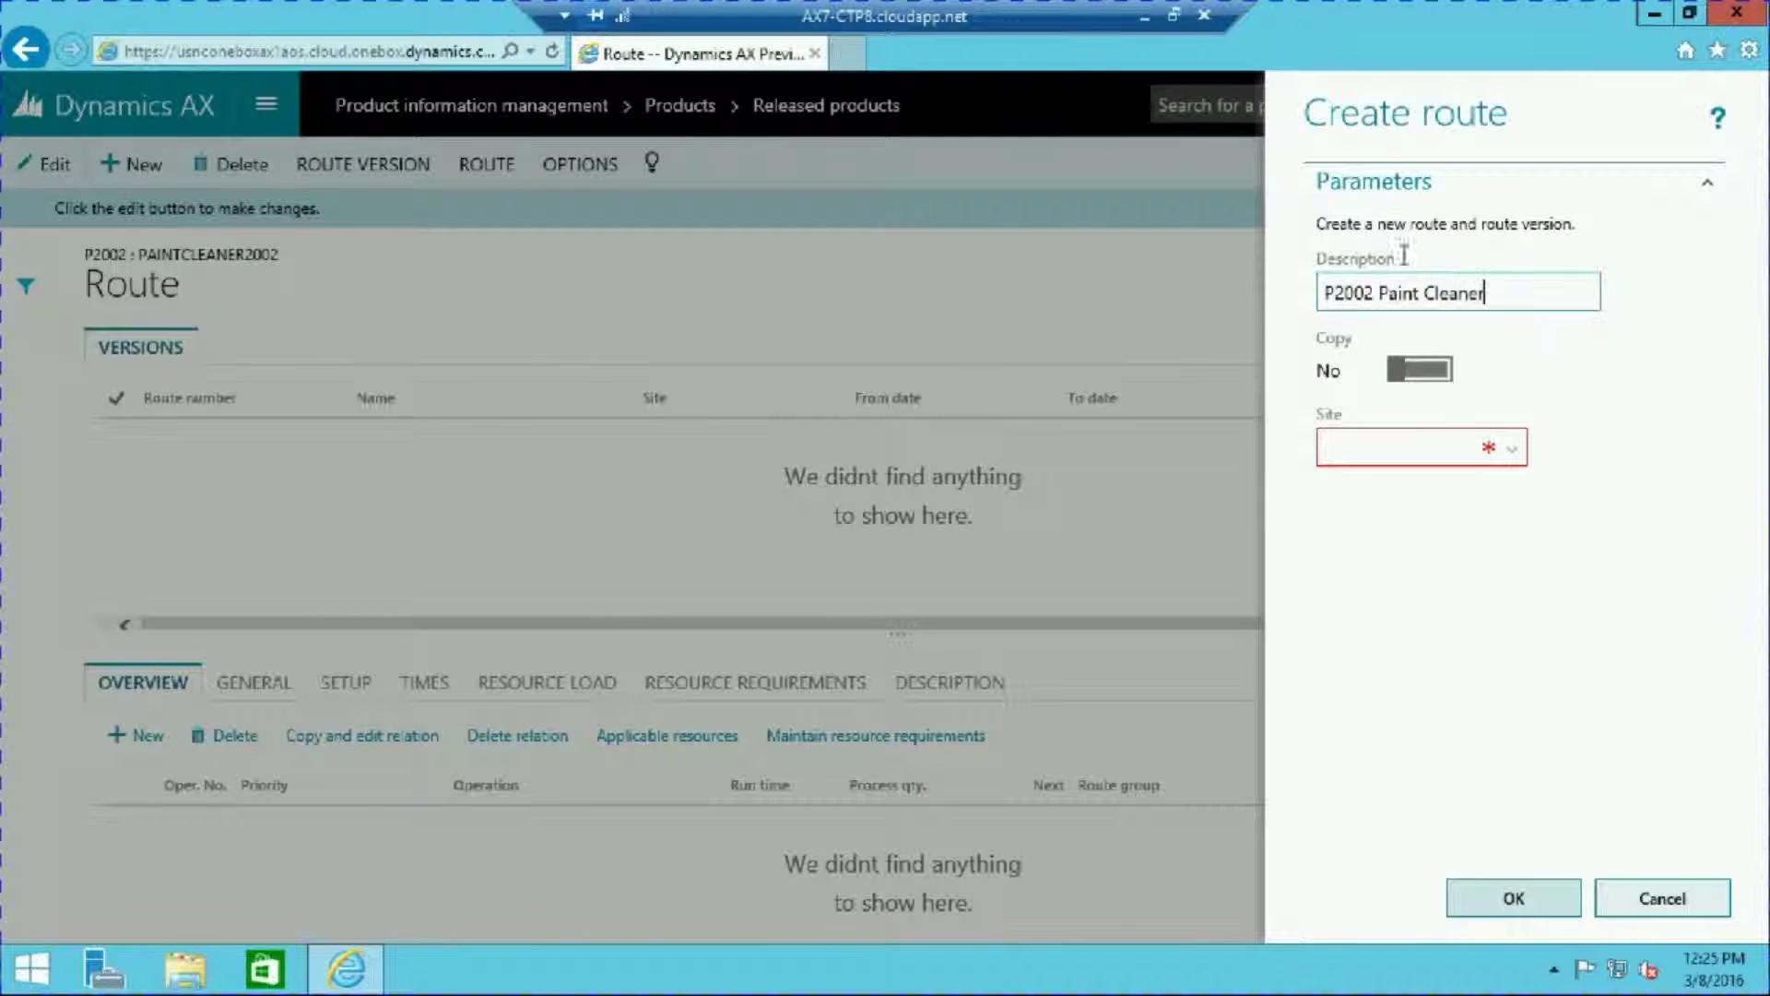
pyautogui.click(1510, 450)
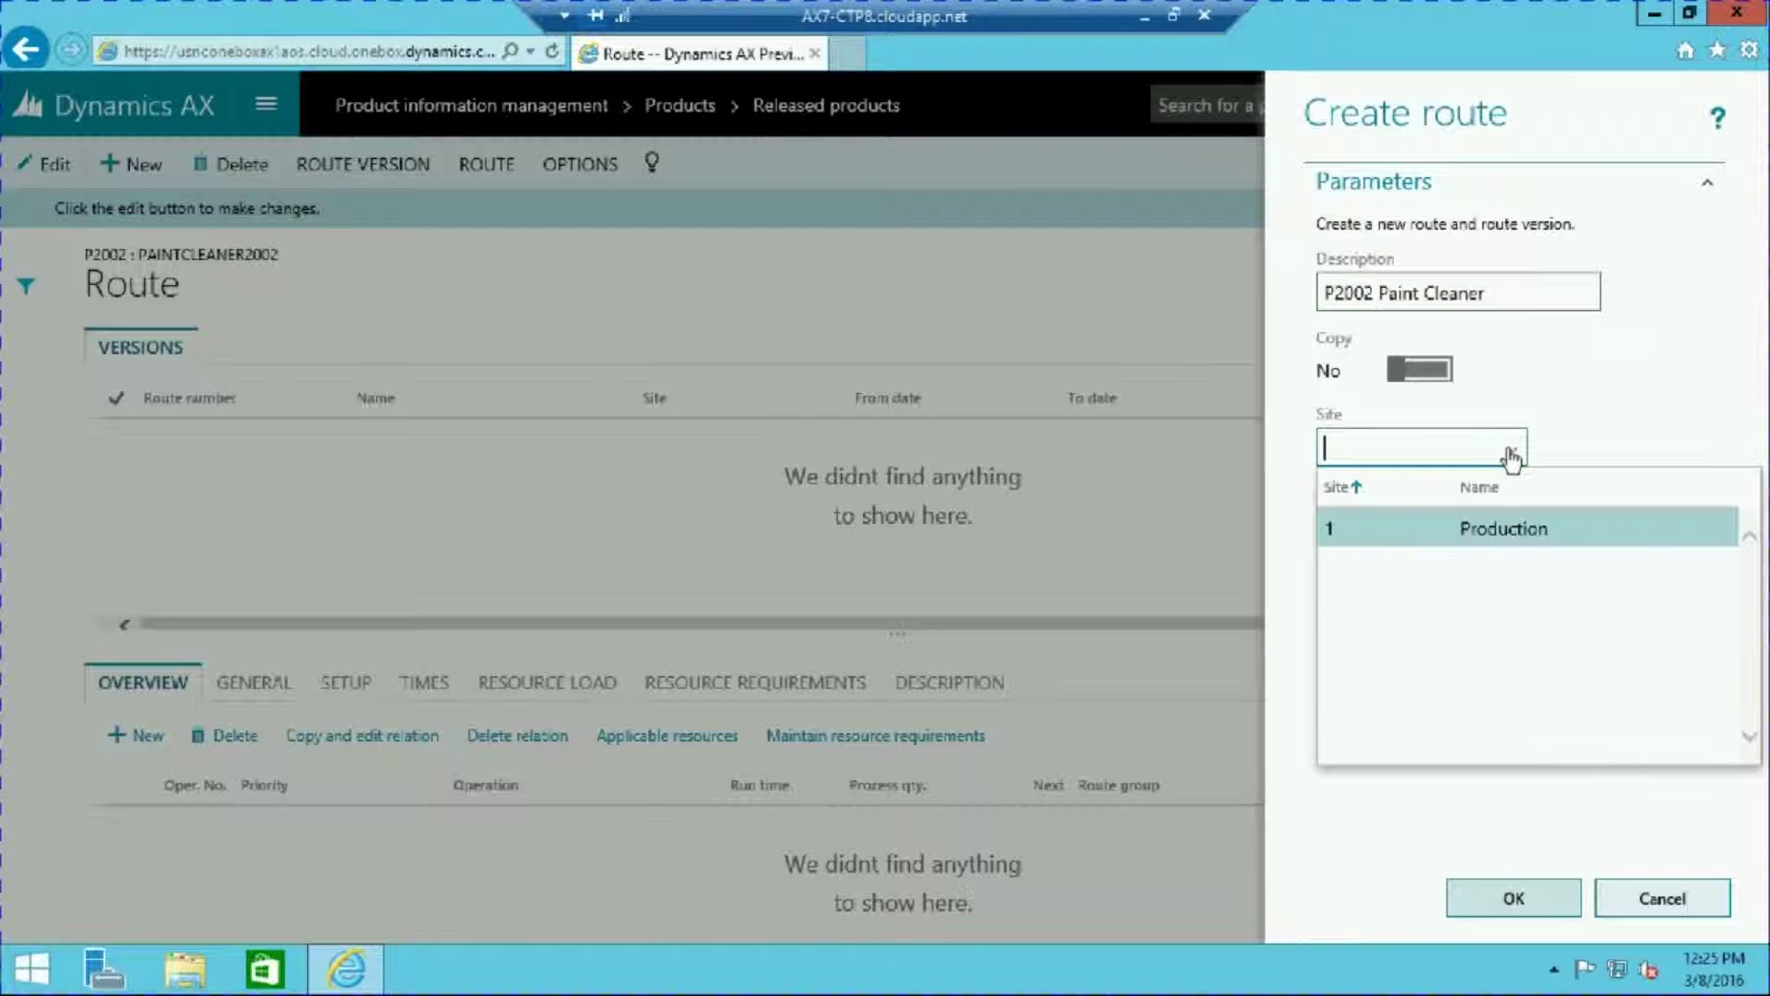
pyautogui.click(1403, 531)
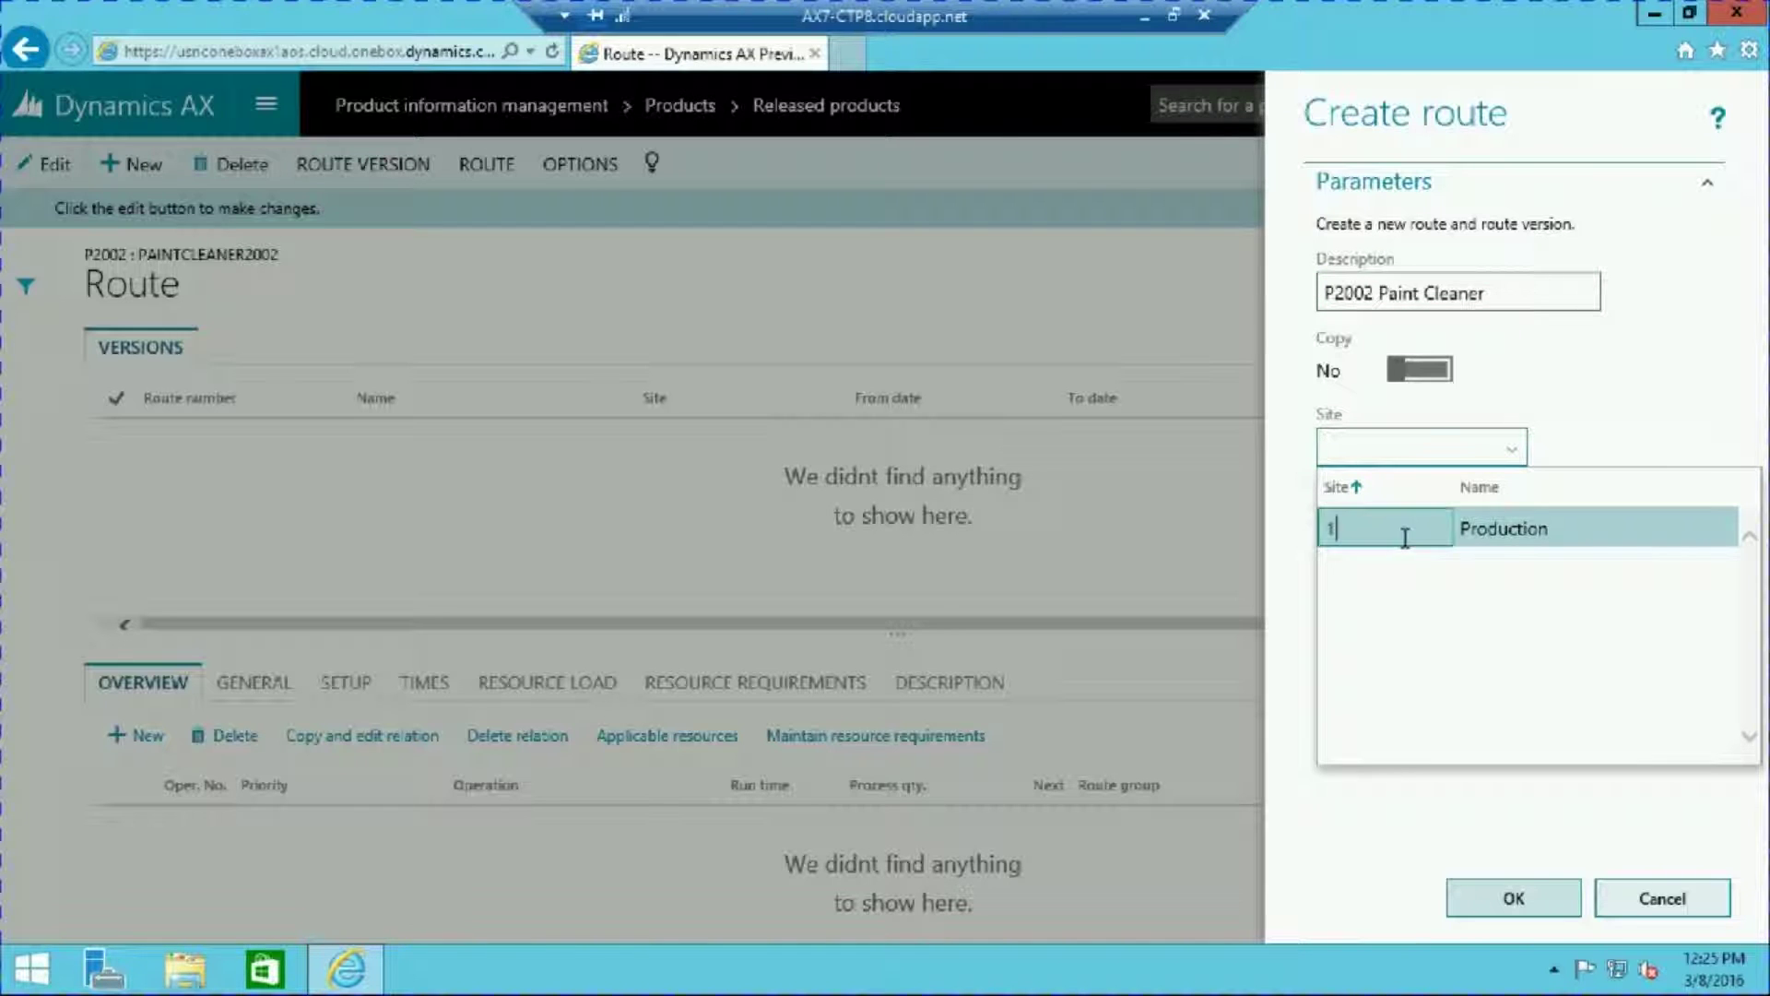
pyautogui.click(1476, 899)
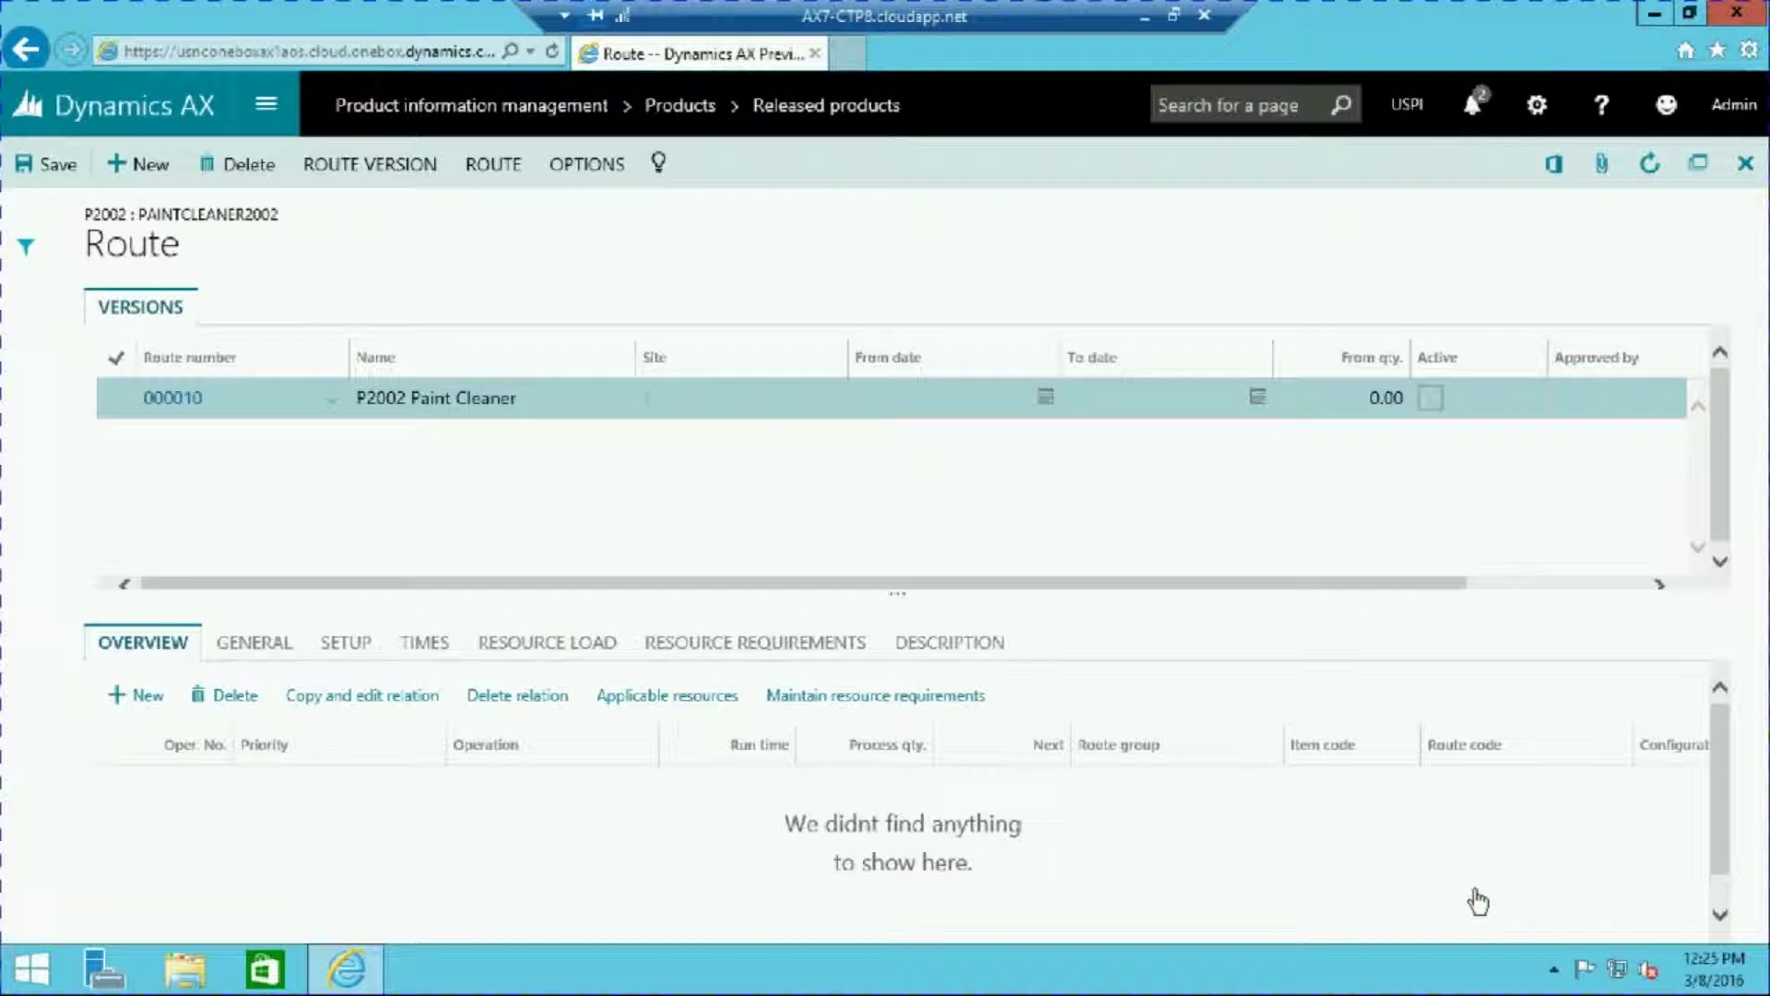
# Step: Copy route 000005 from item P2000 into route 000010, adding operation 10 LiqMixing
pyautogui.click(501, 178)
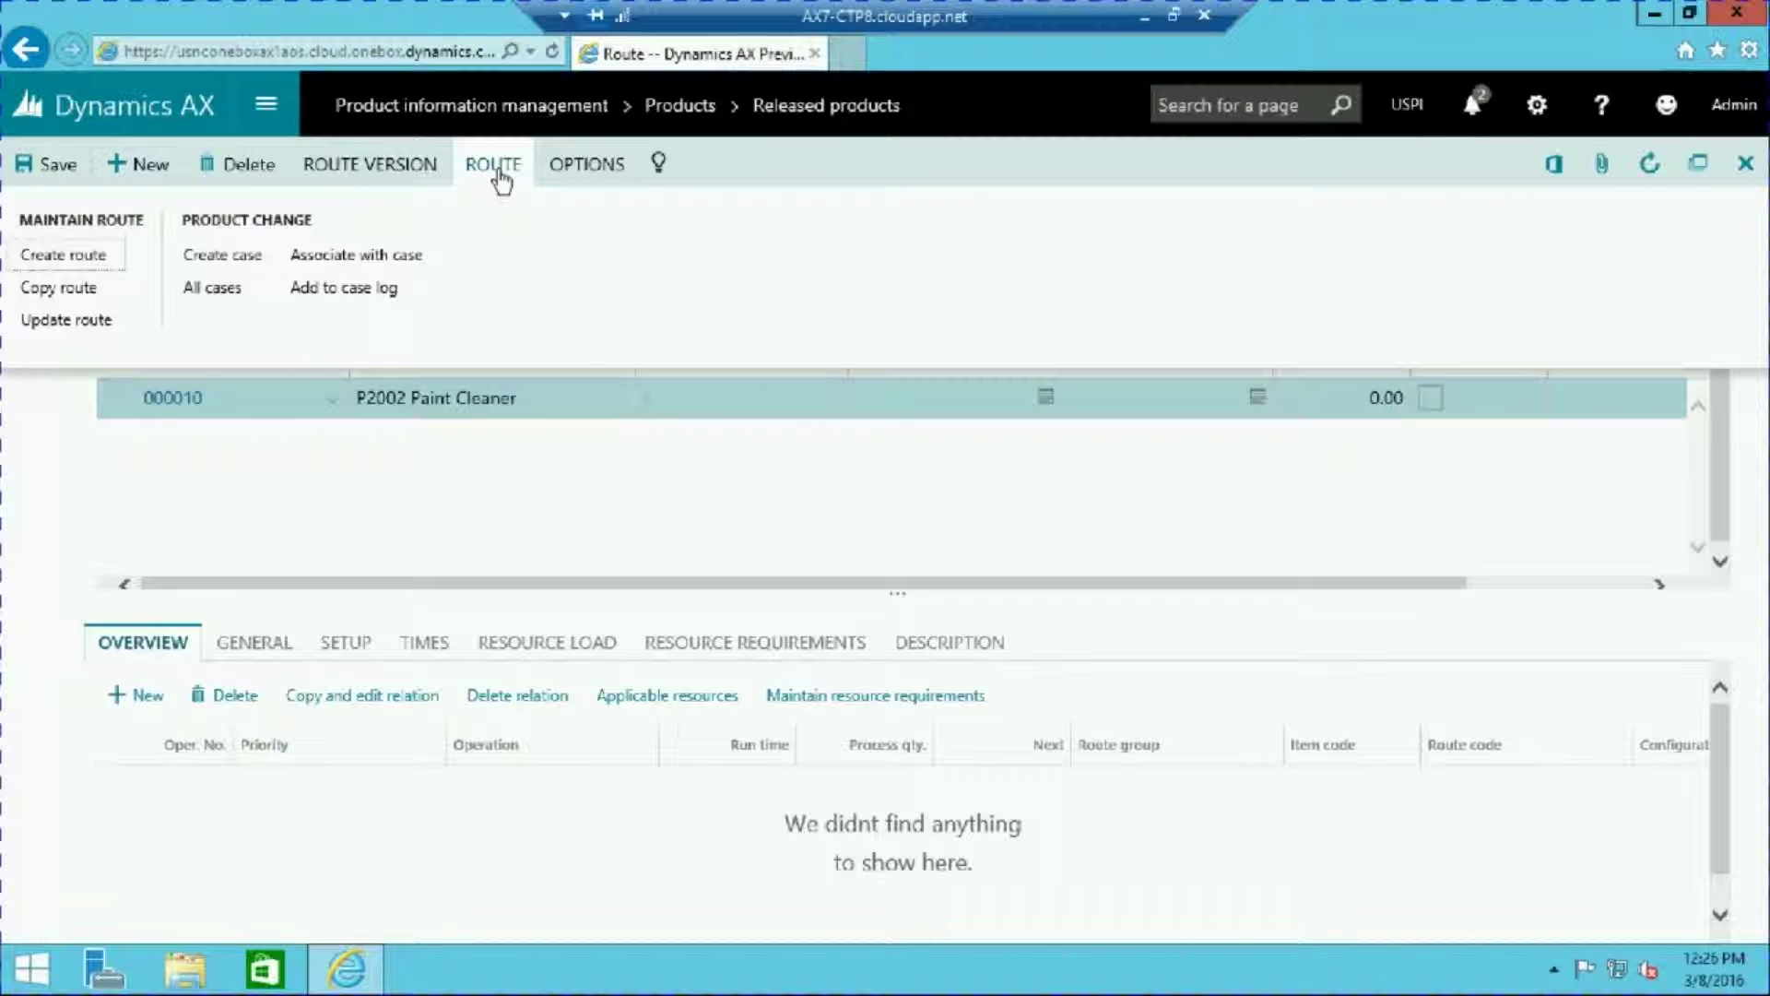
pyautogui.click(74, 289)
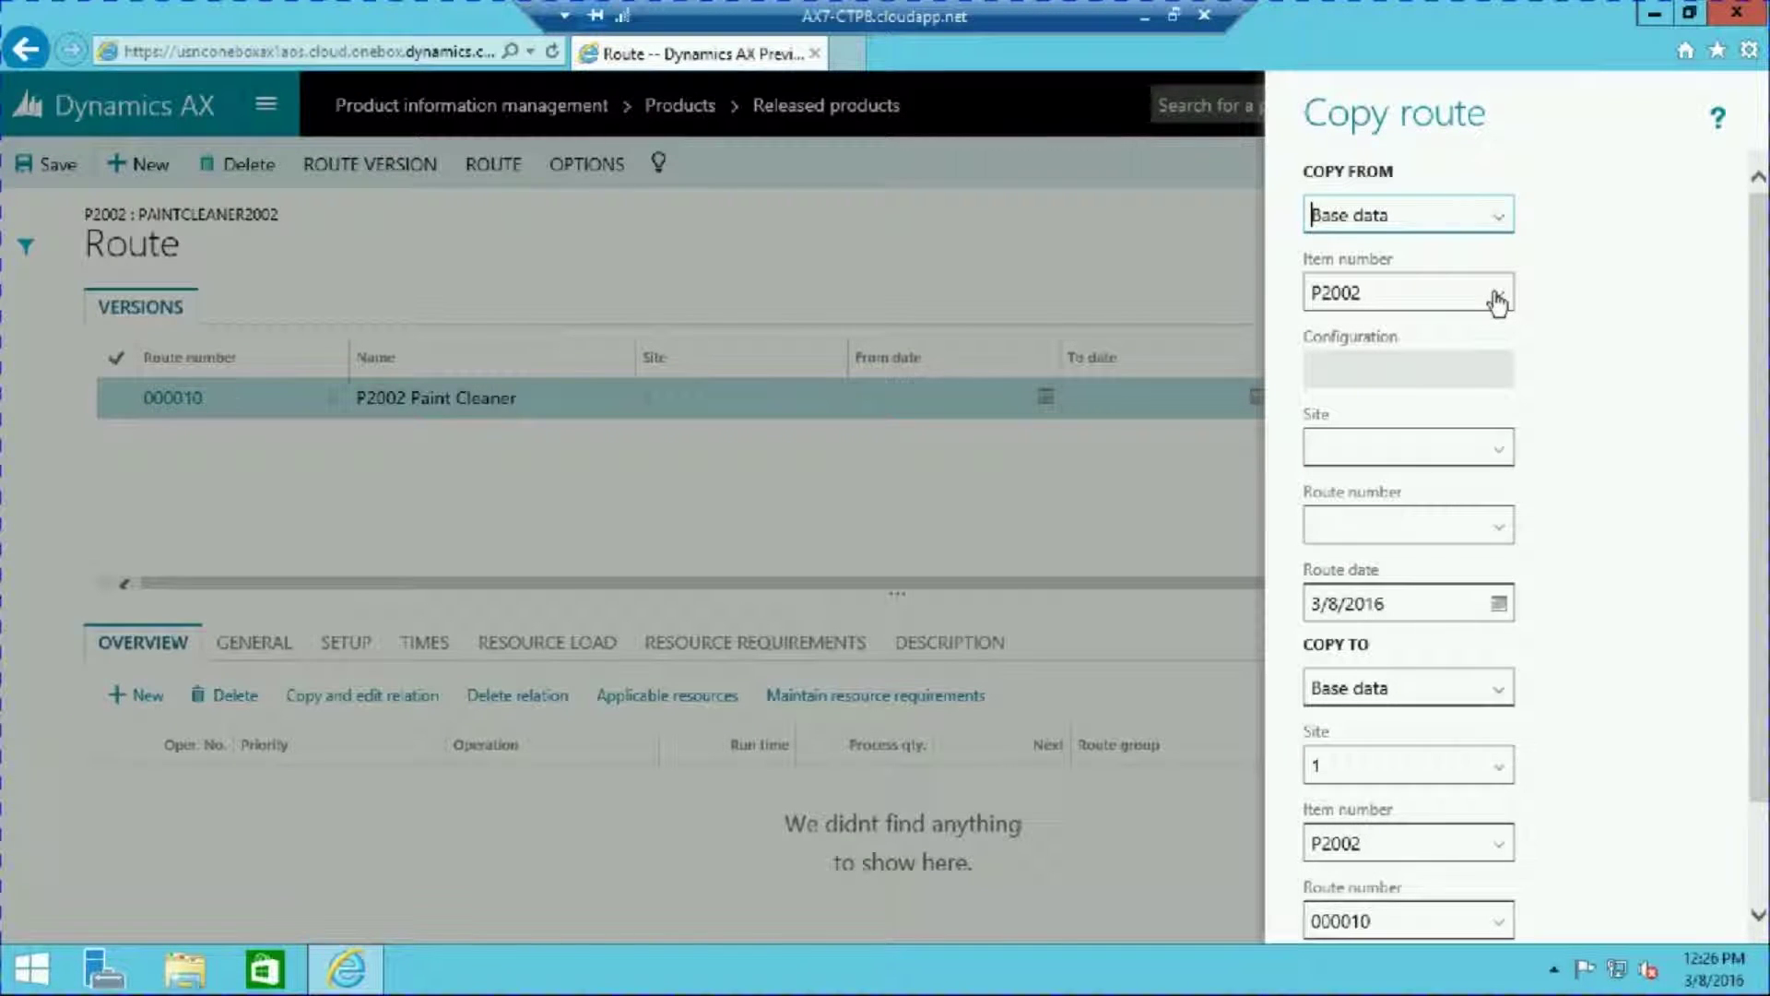
pyautogui.press('Tab')
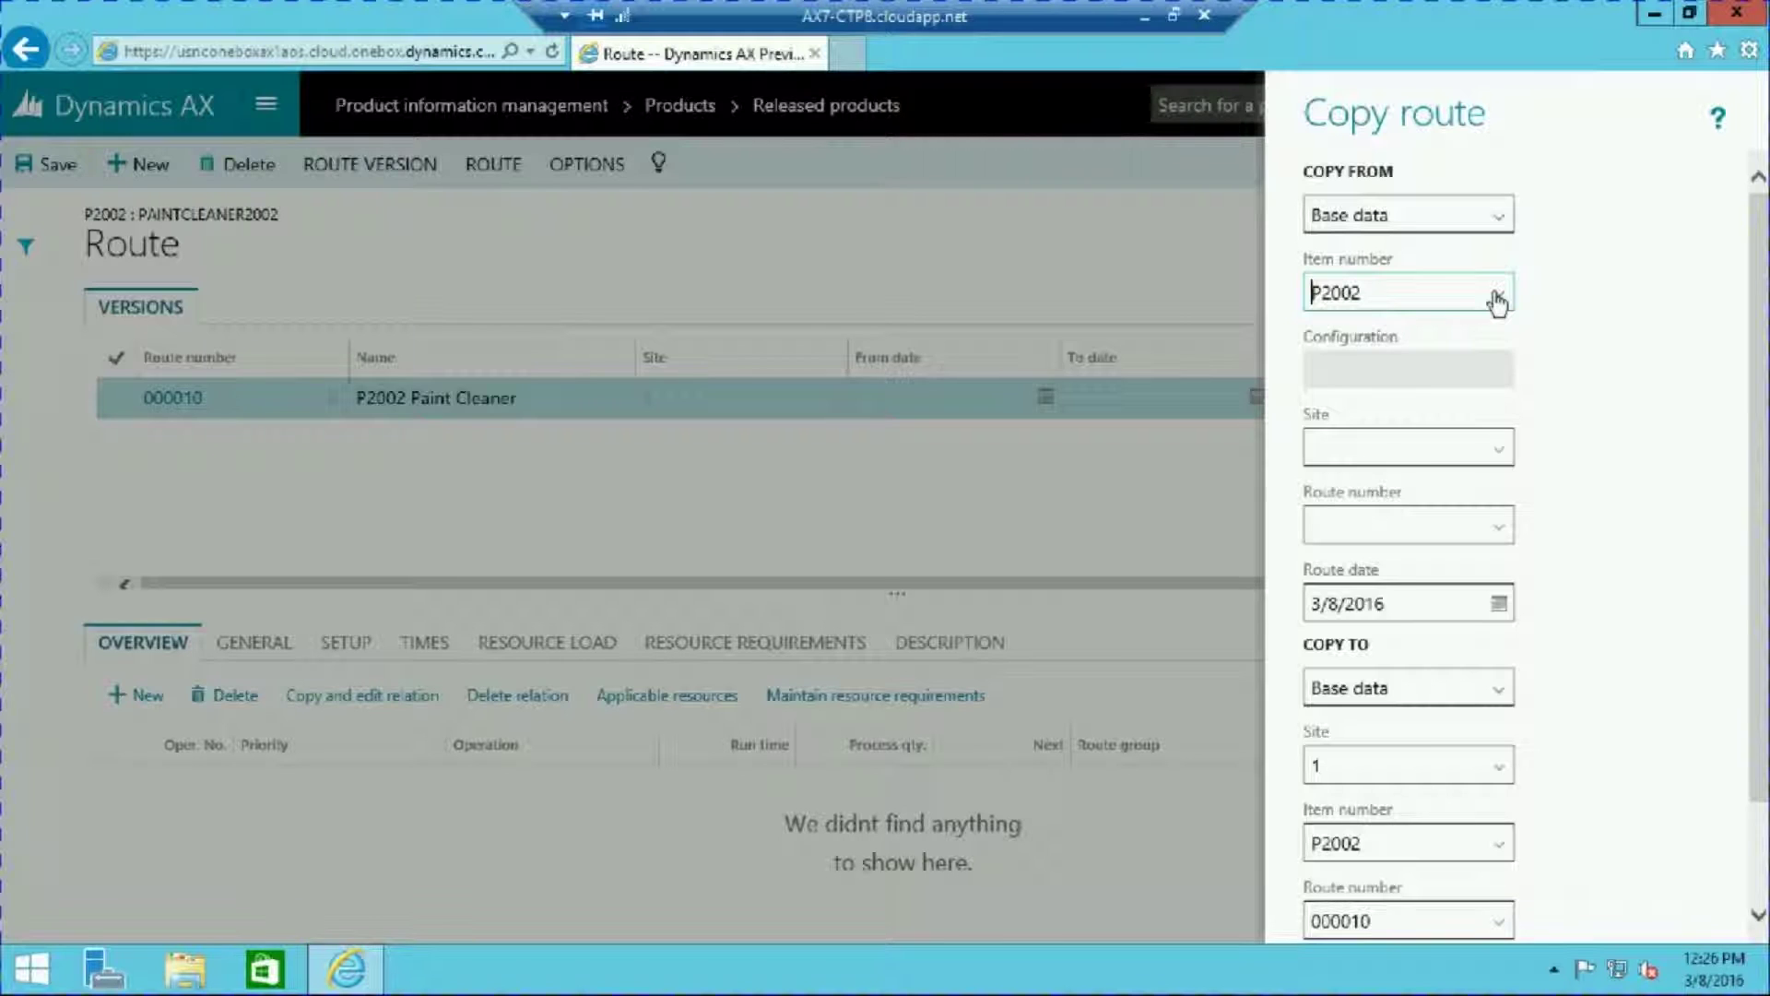
pyautogui.click(1495, 295)
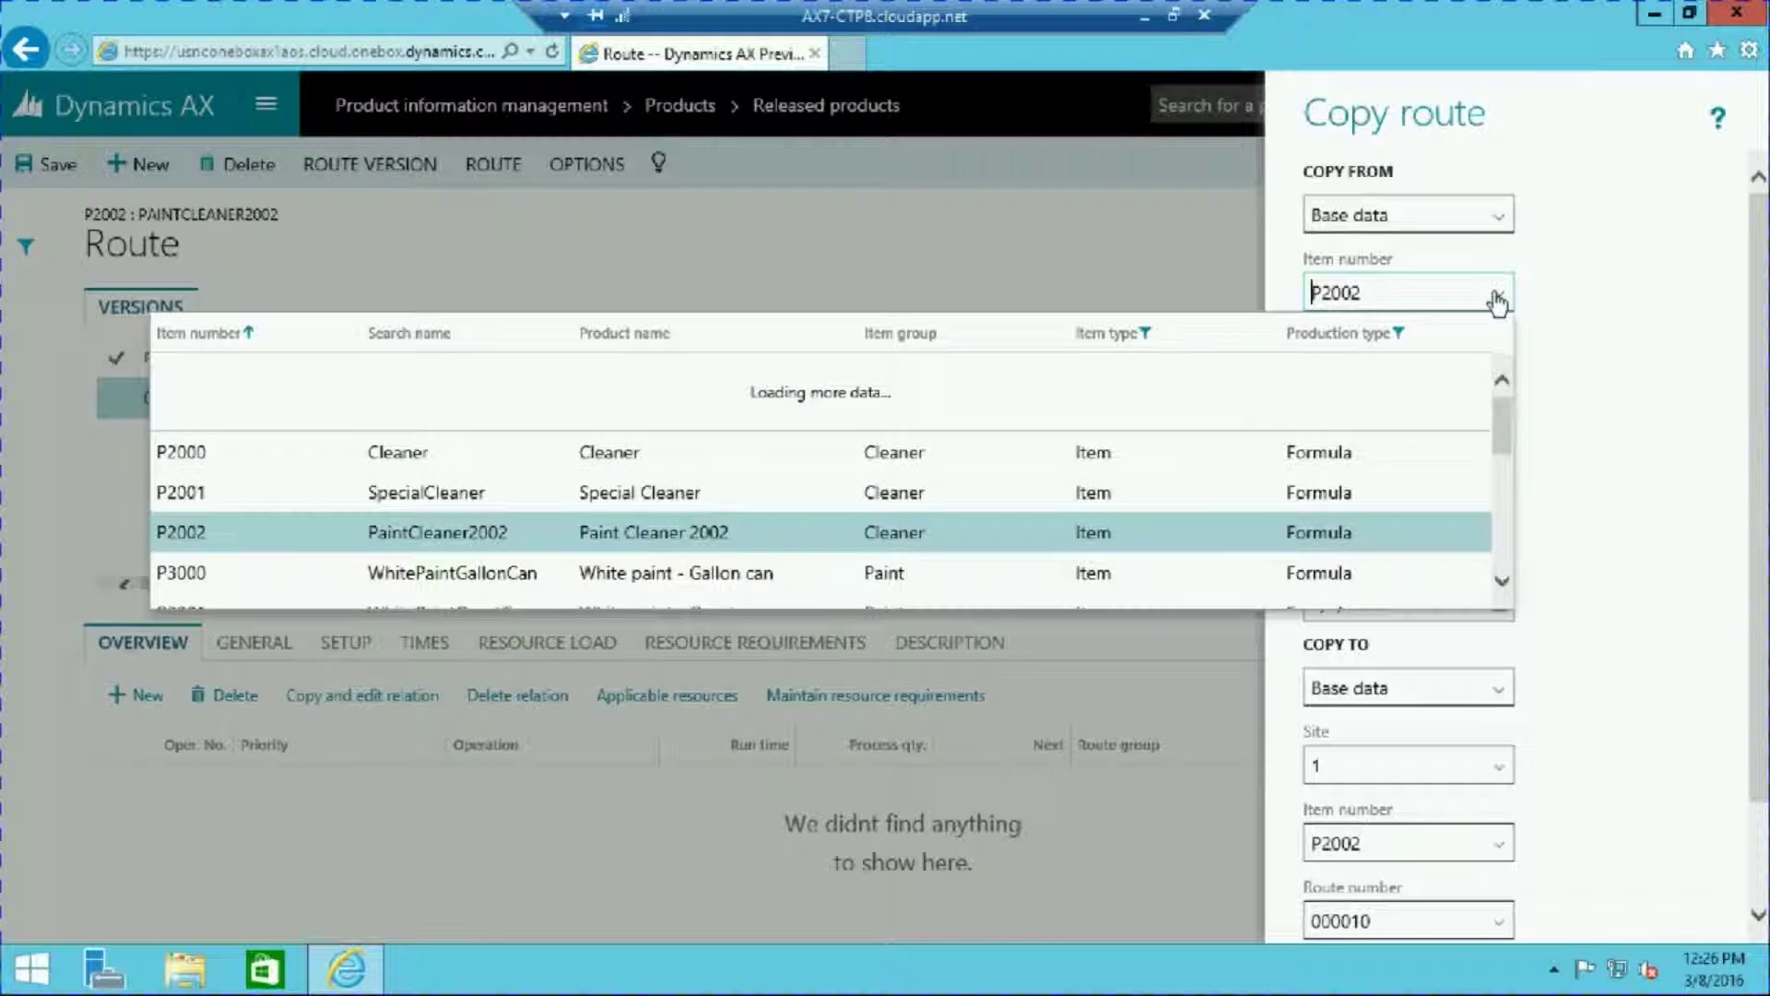
pyautogui.click(410, 451)
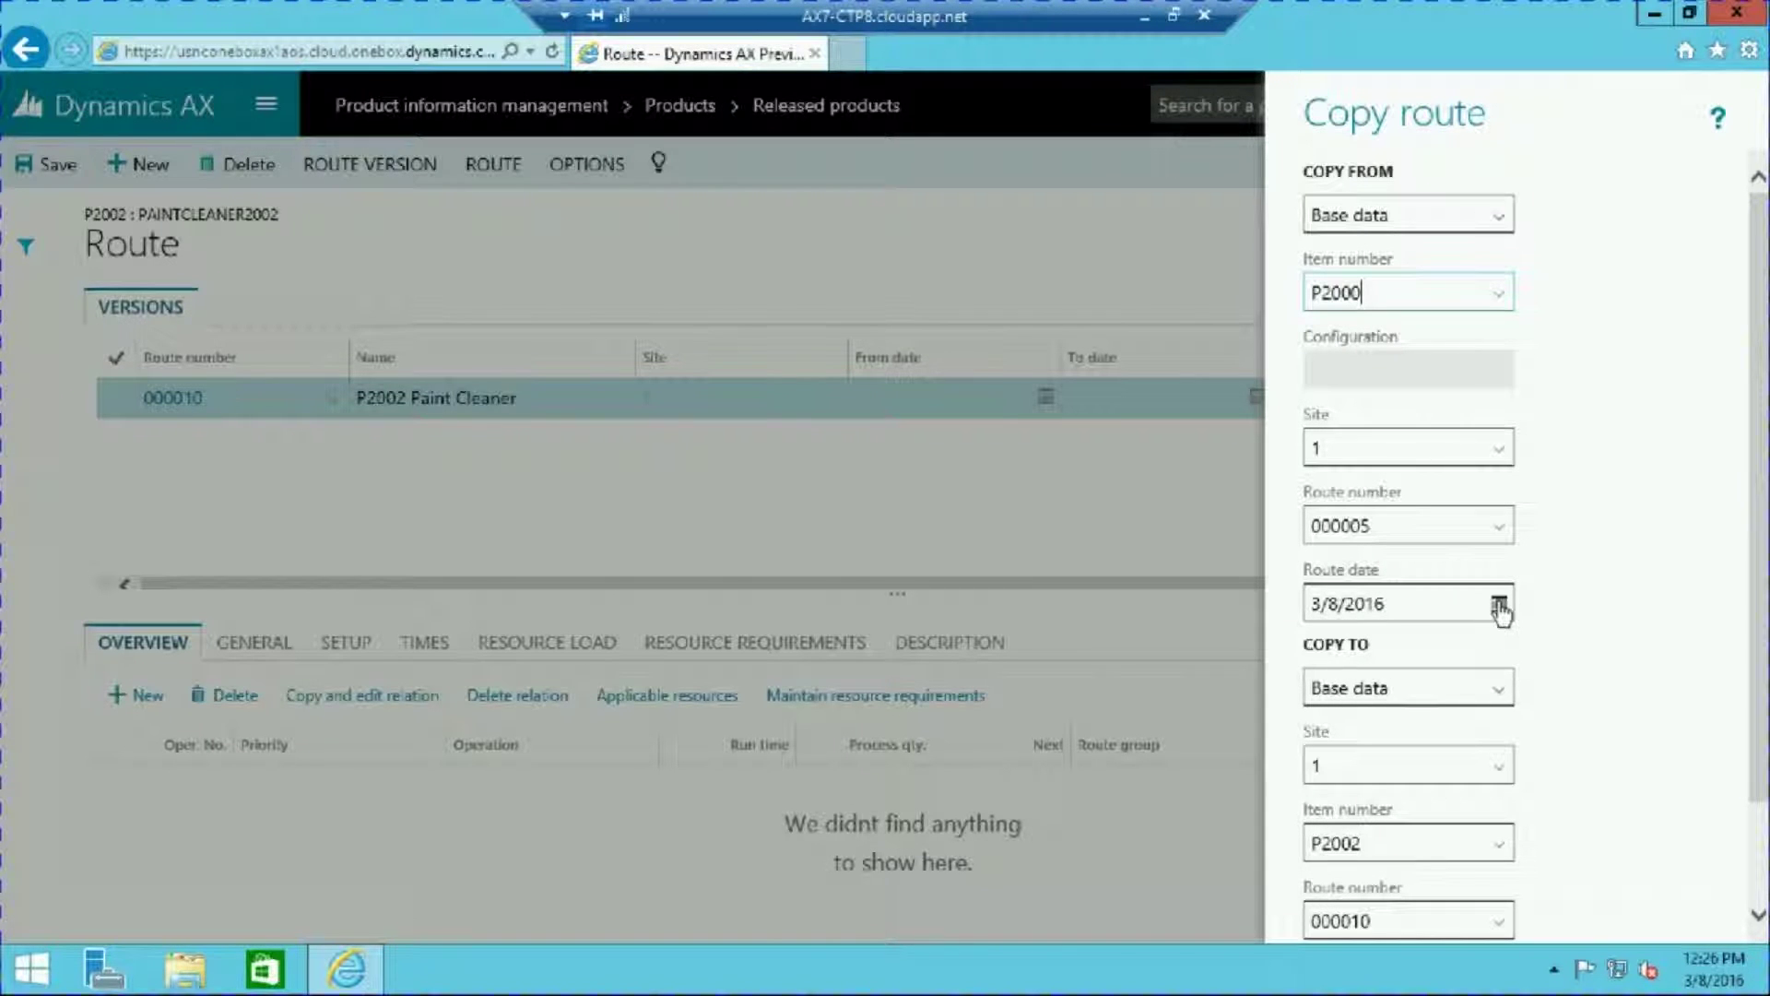
pyautogui.scroll(-3, 1759, 908)
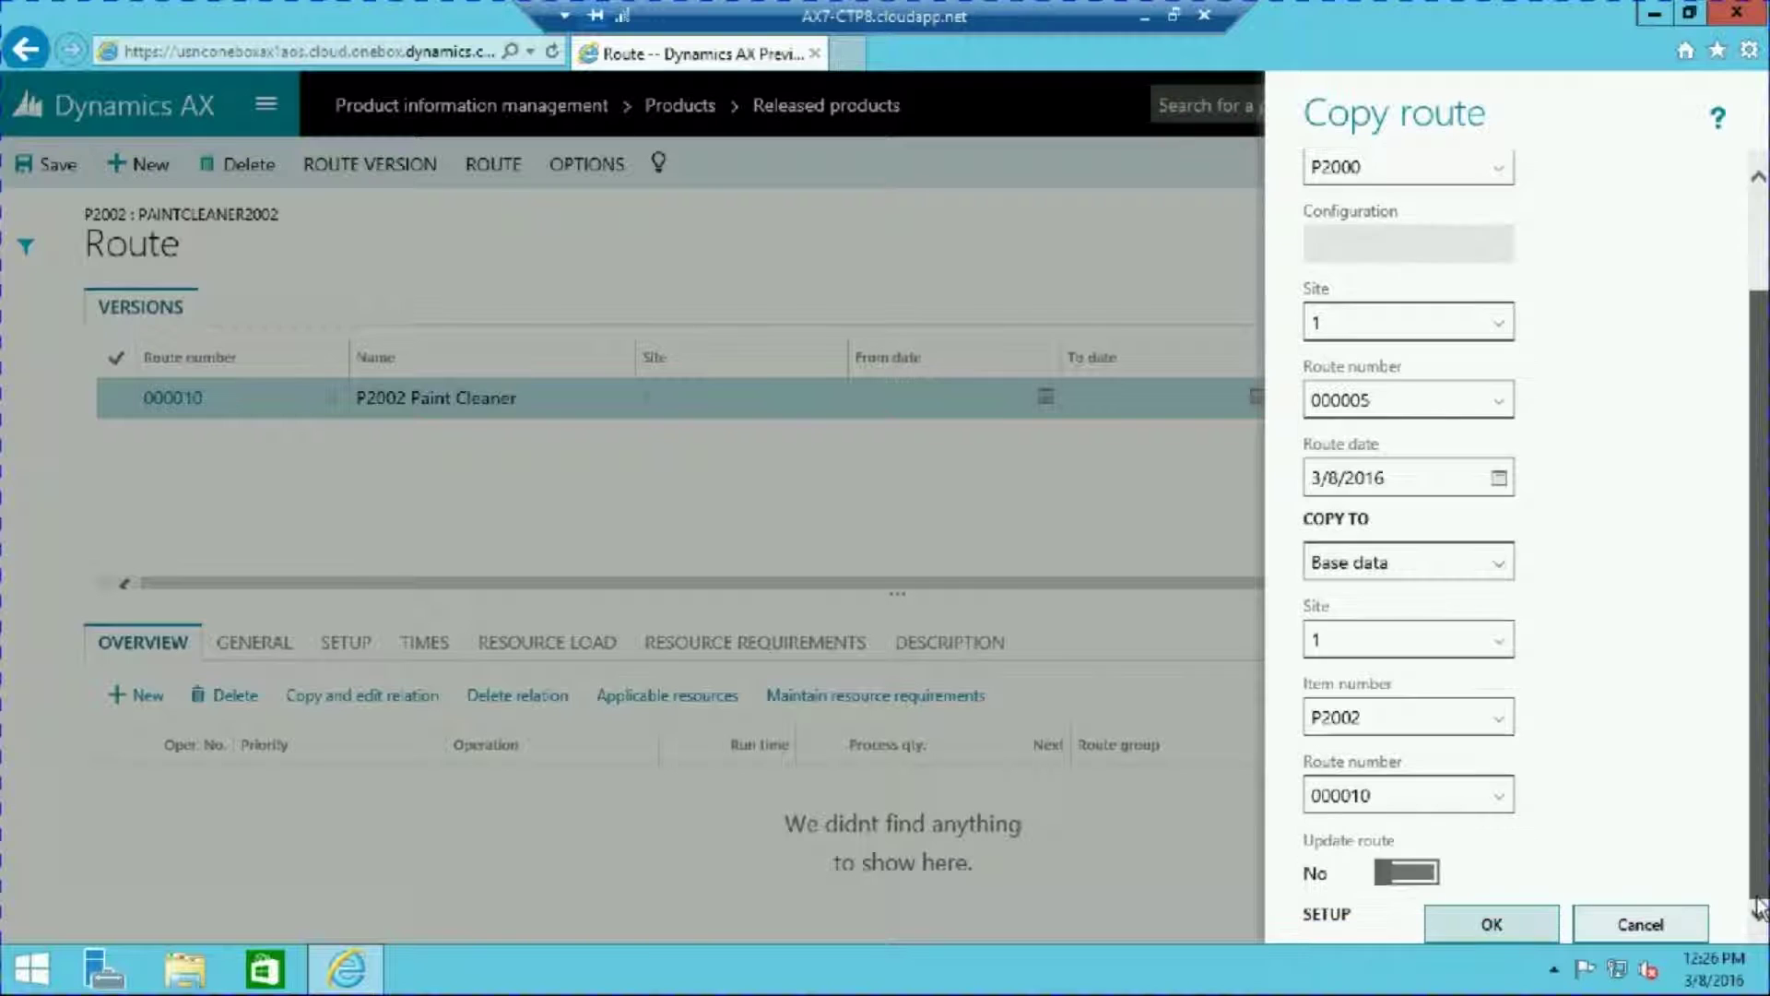
pyautogui.click(1491, 925)
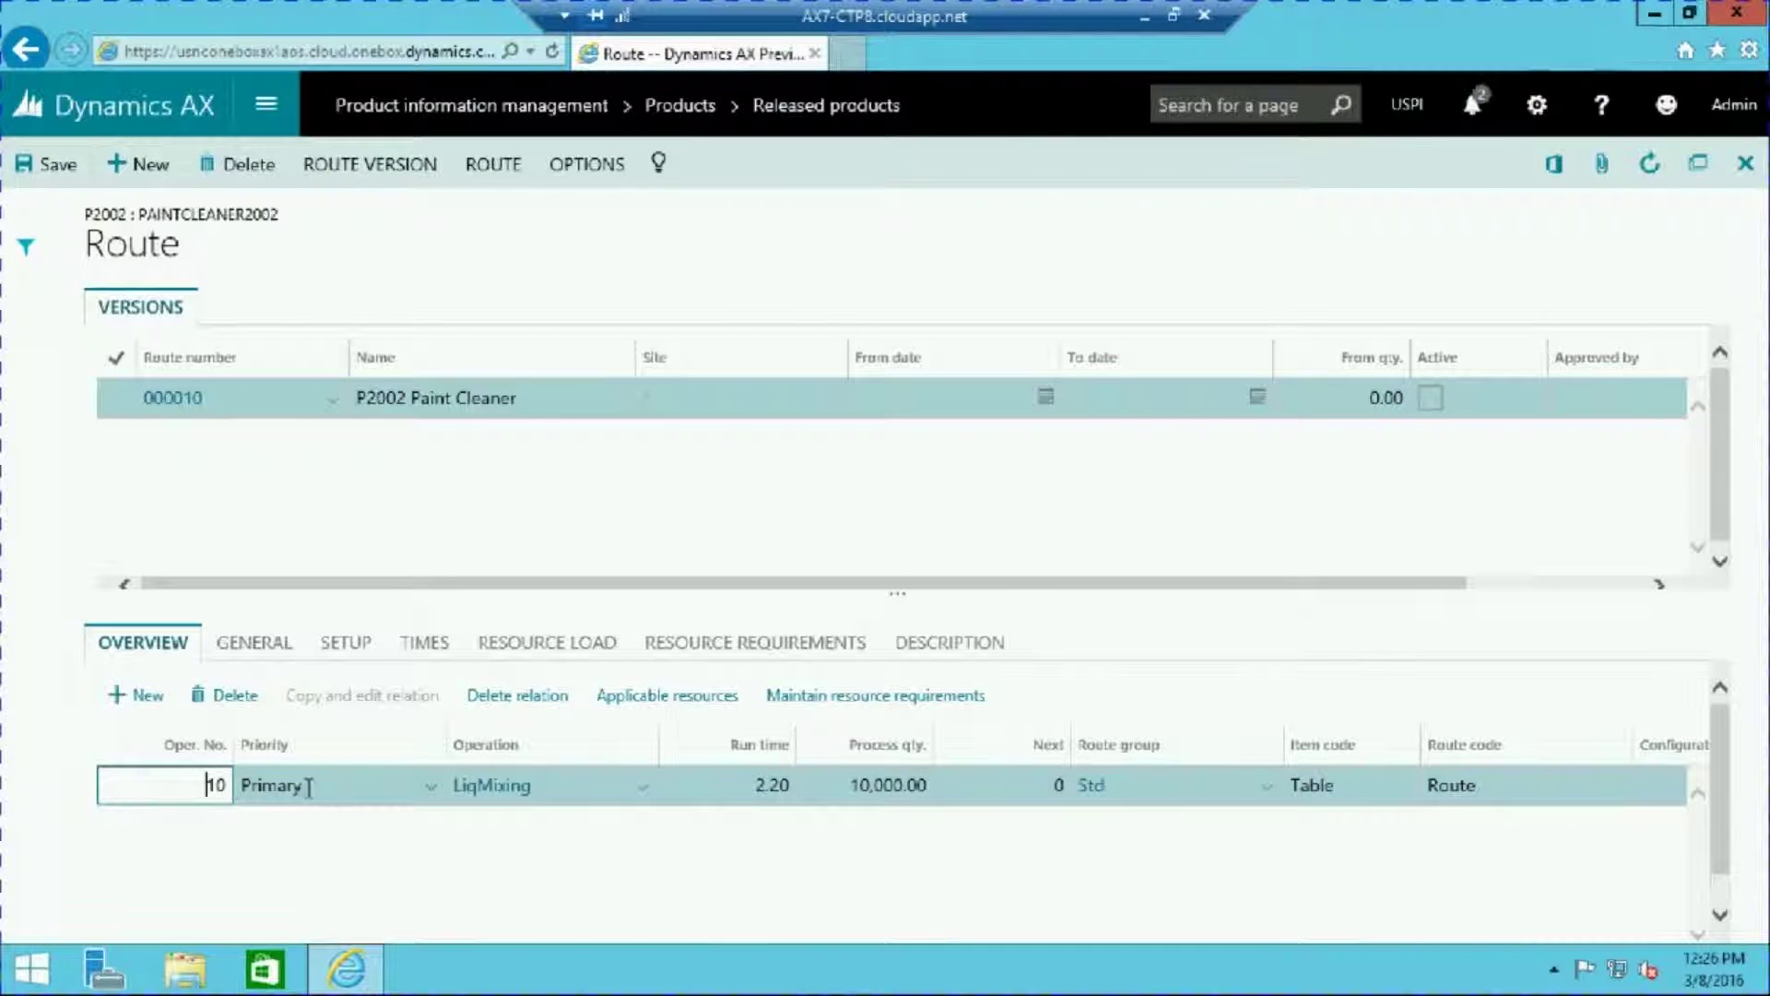
# Step: Give the route version from quantity 1,000 and from date 1/1/2016, then save
pyautogui.click(756, 645)
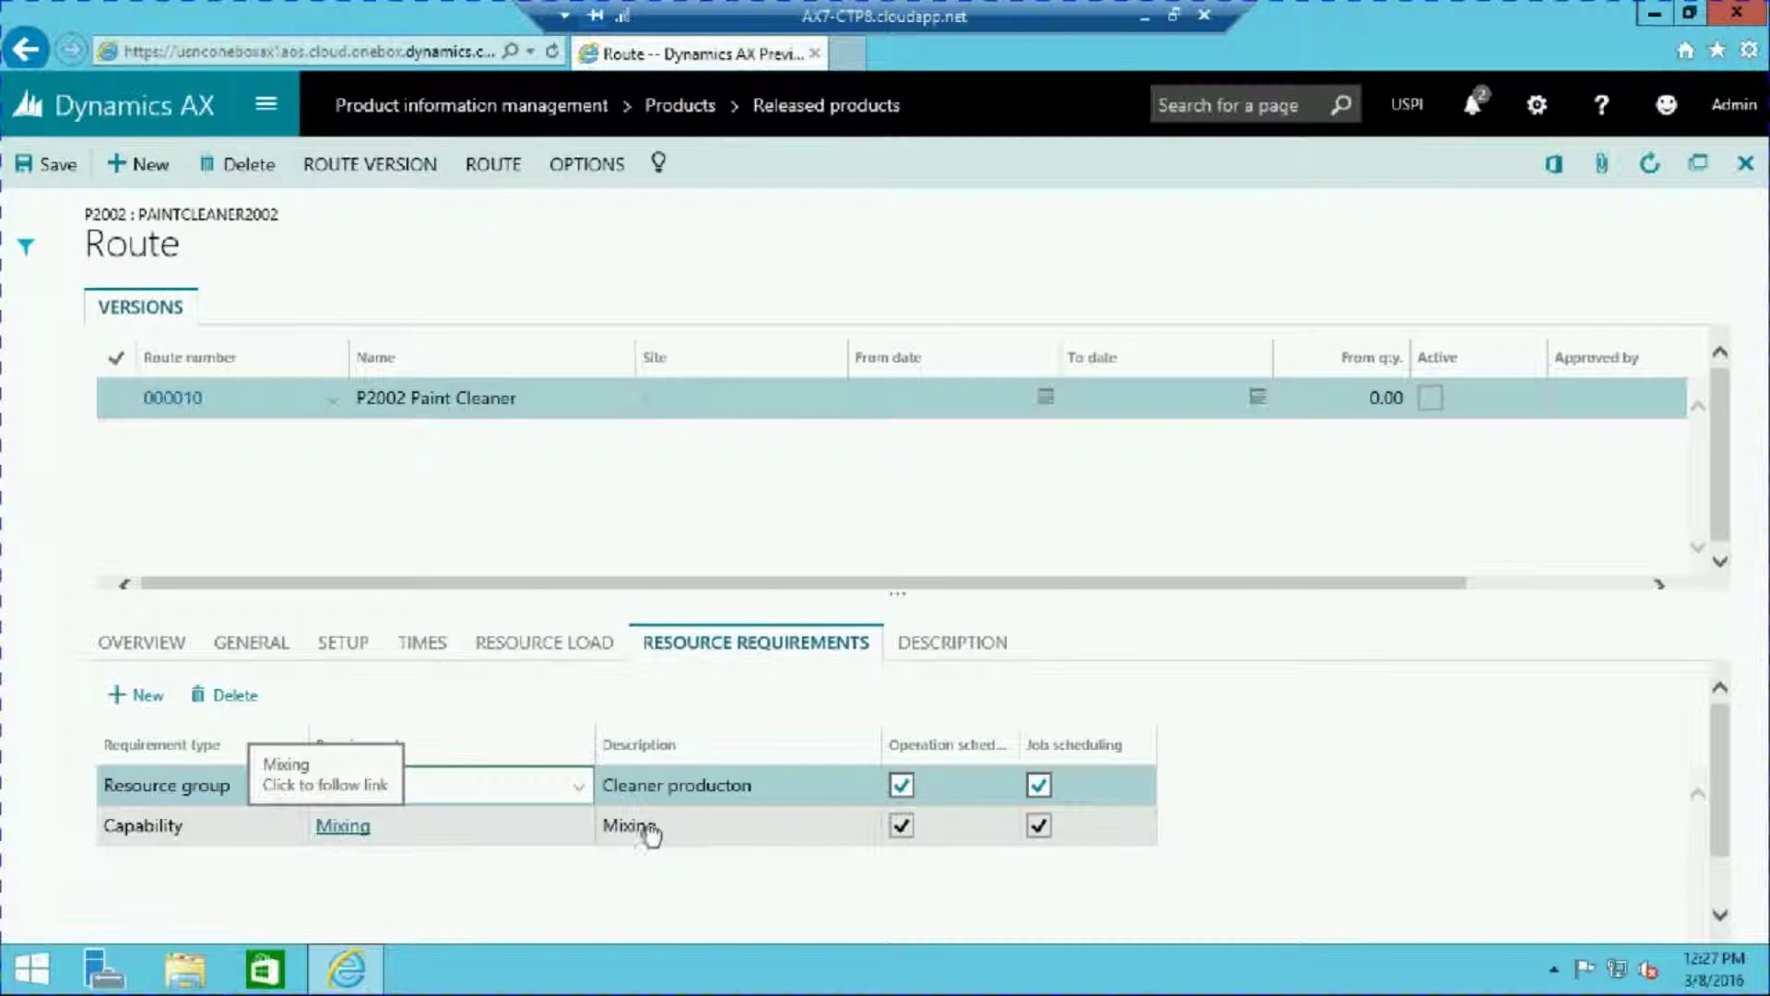
pyautogui.write('31')
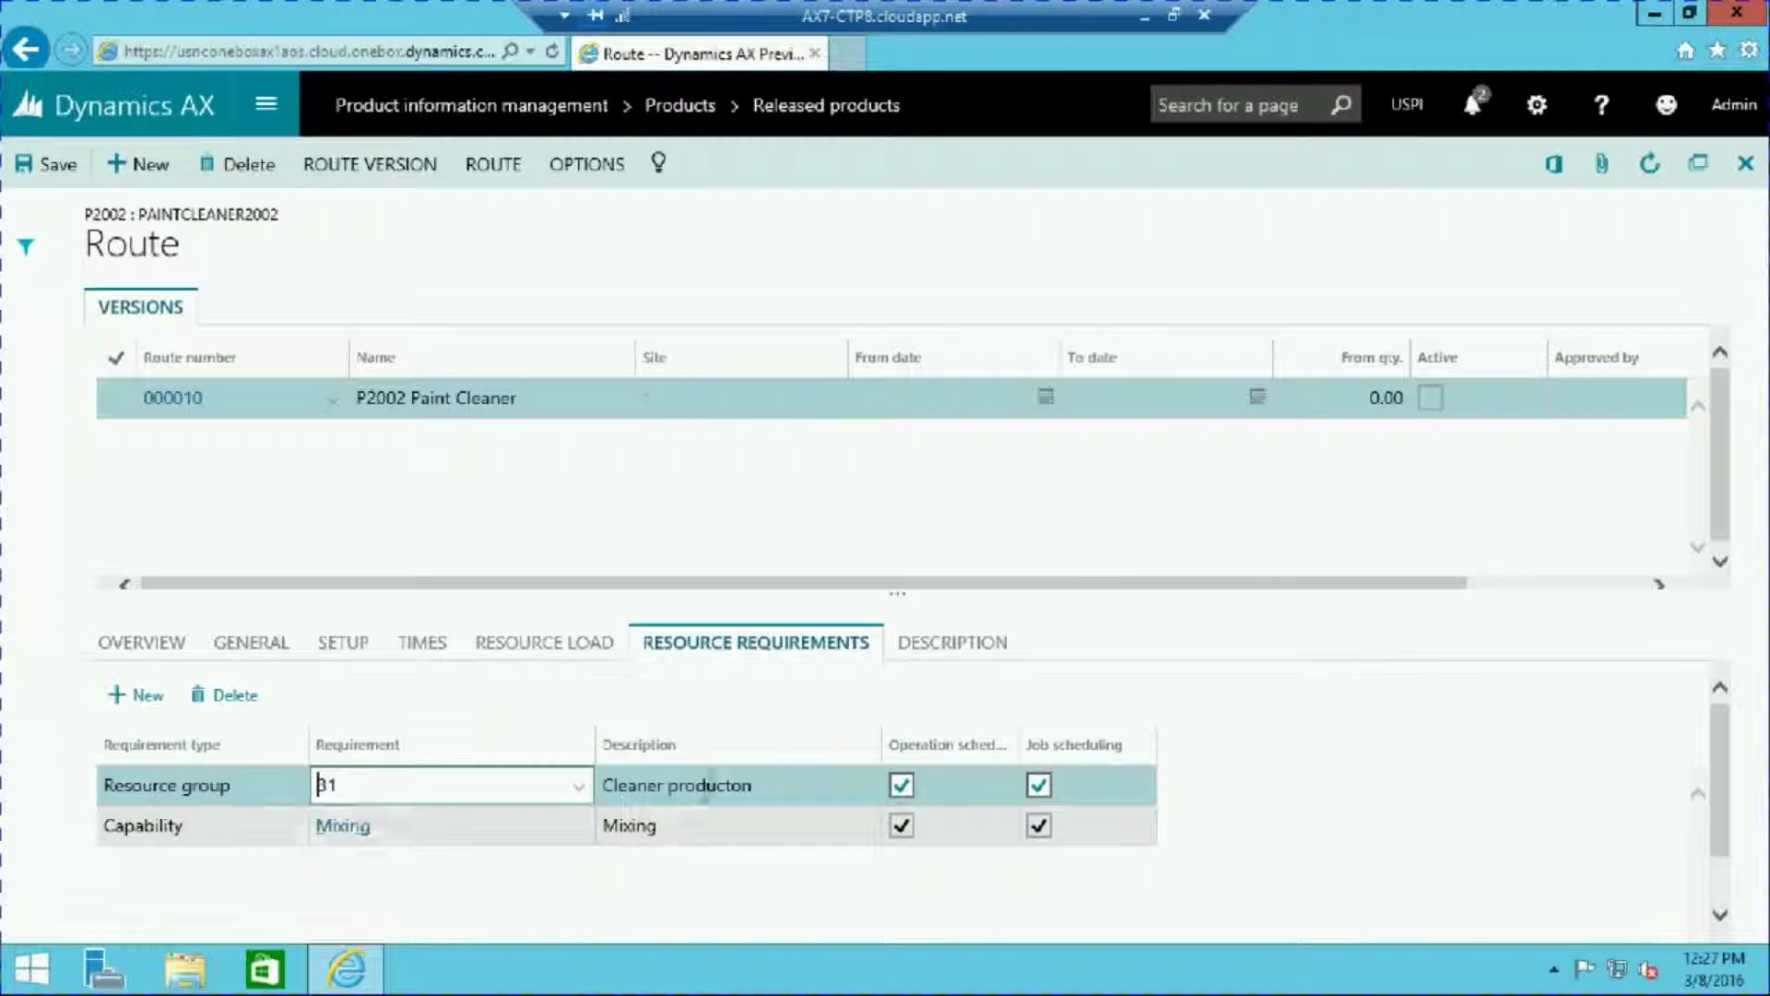
pyautogui.click(1366, 397)
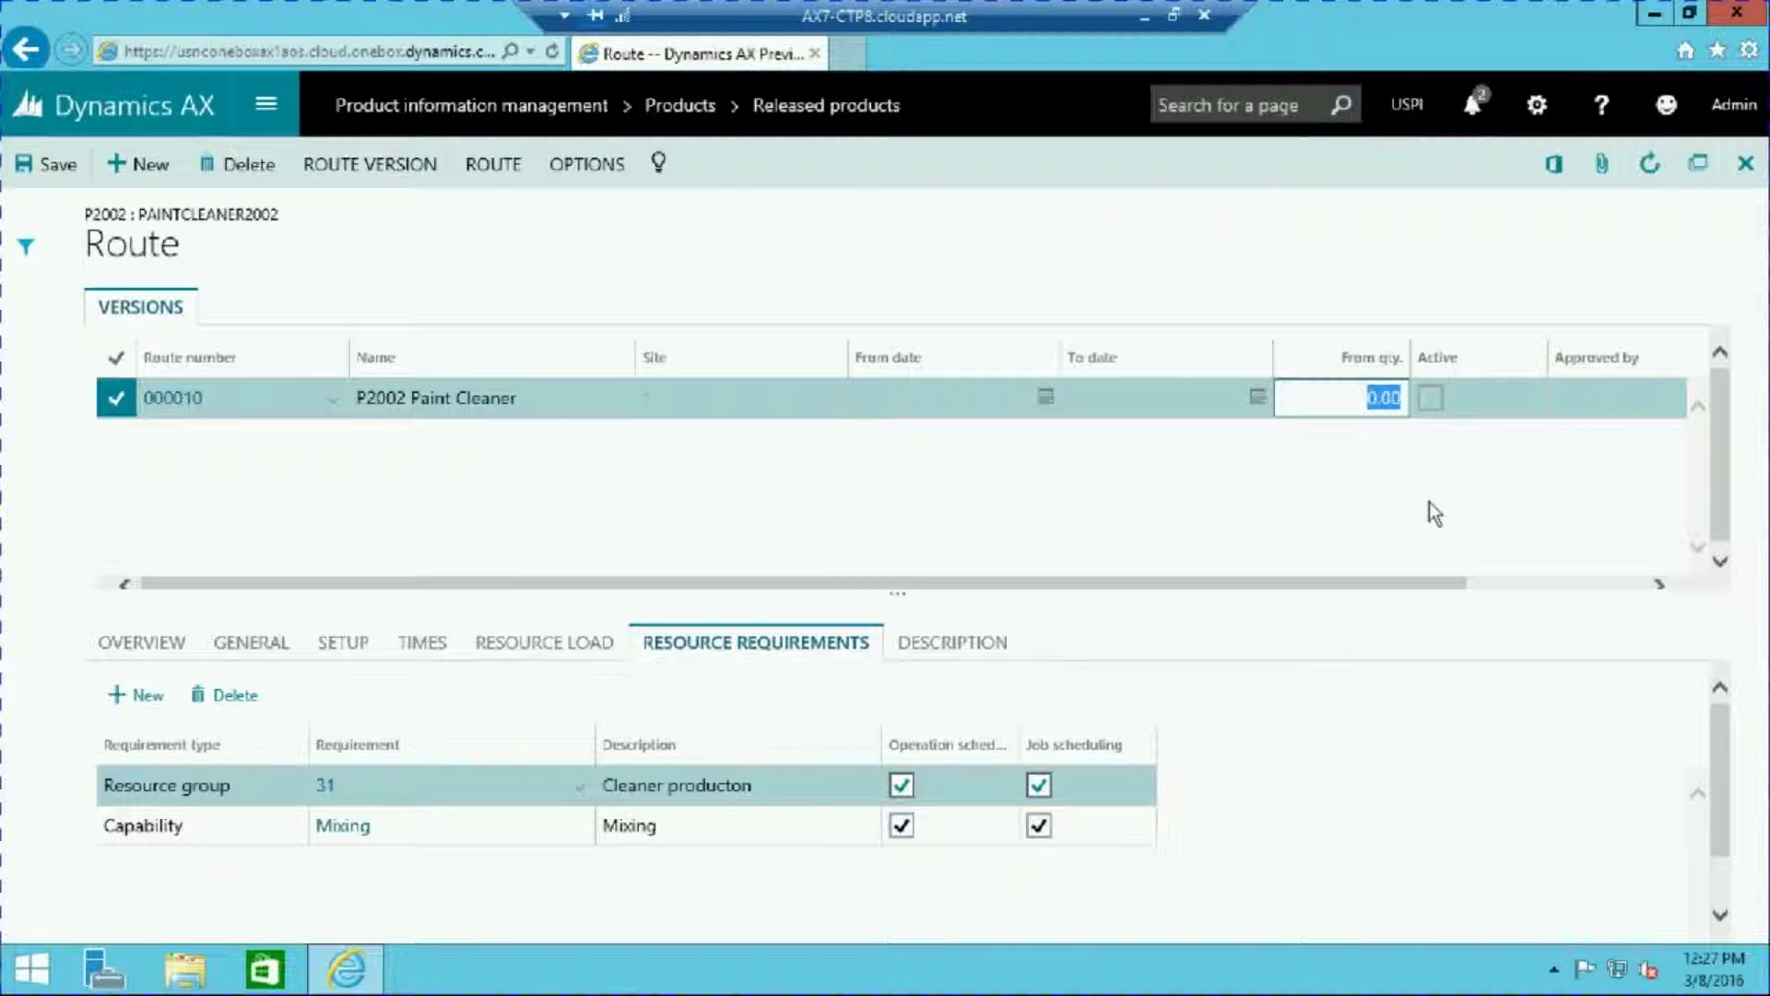
pyautogui.write('1,00')
pyautogui.write('0')
pyautogui.click(1045, 397)
pyautogui.click(1122, 565)
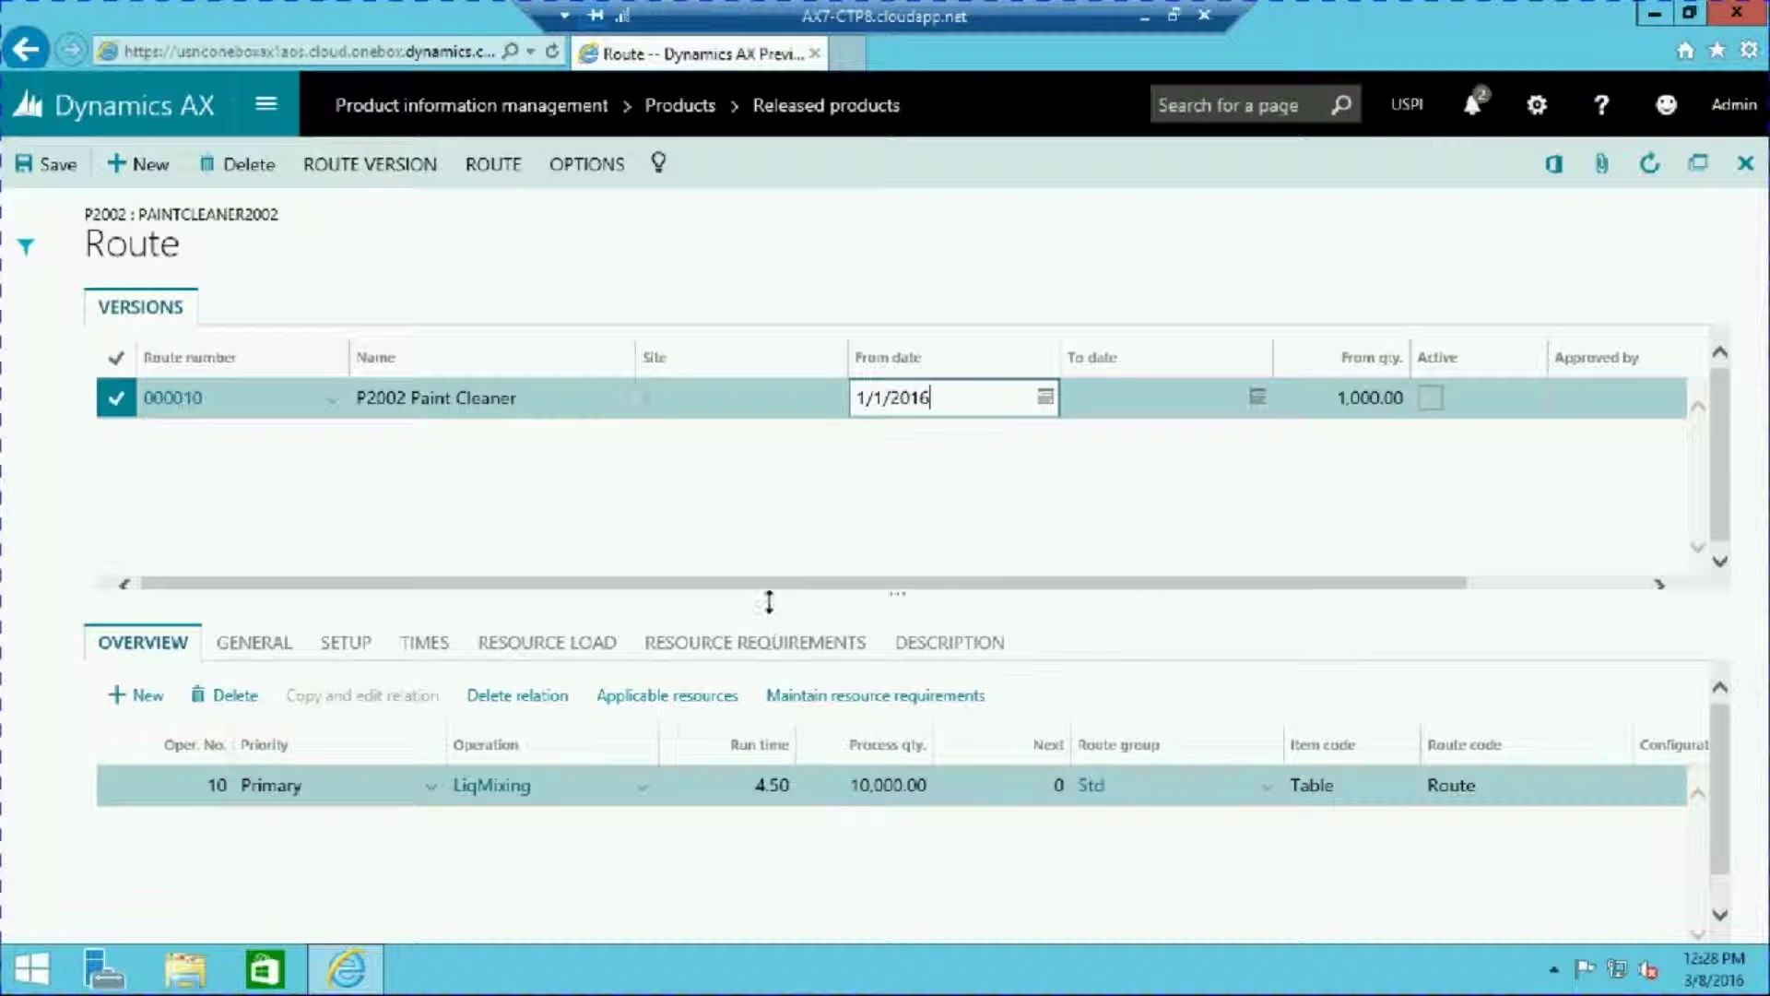
pyautogui.click(57, 177)
pyautogui.click(390, 176)
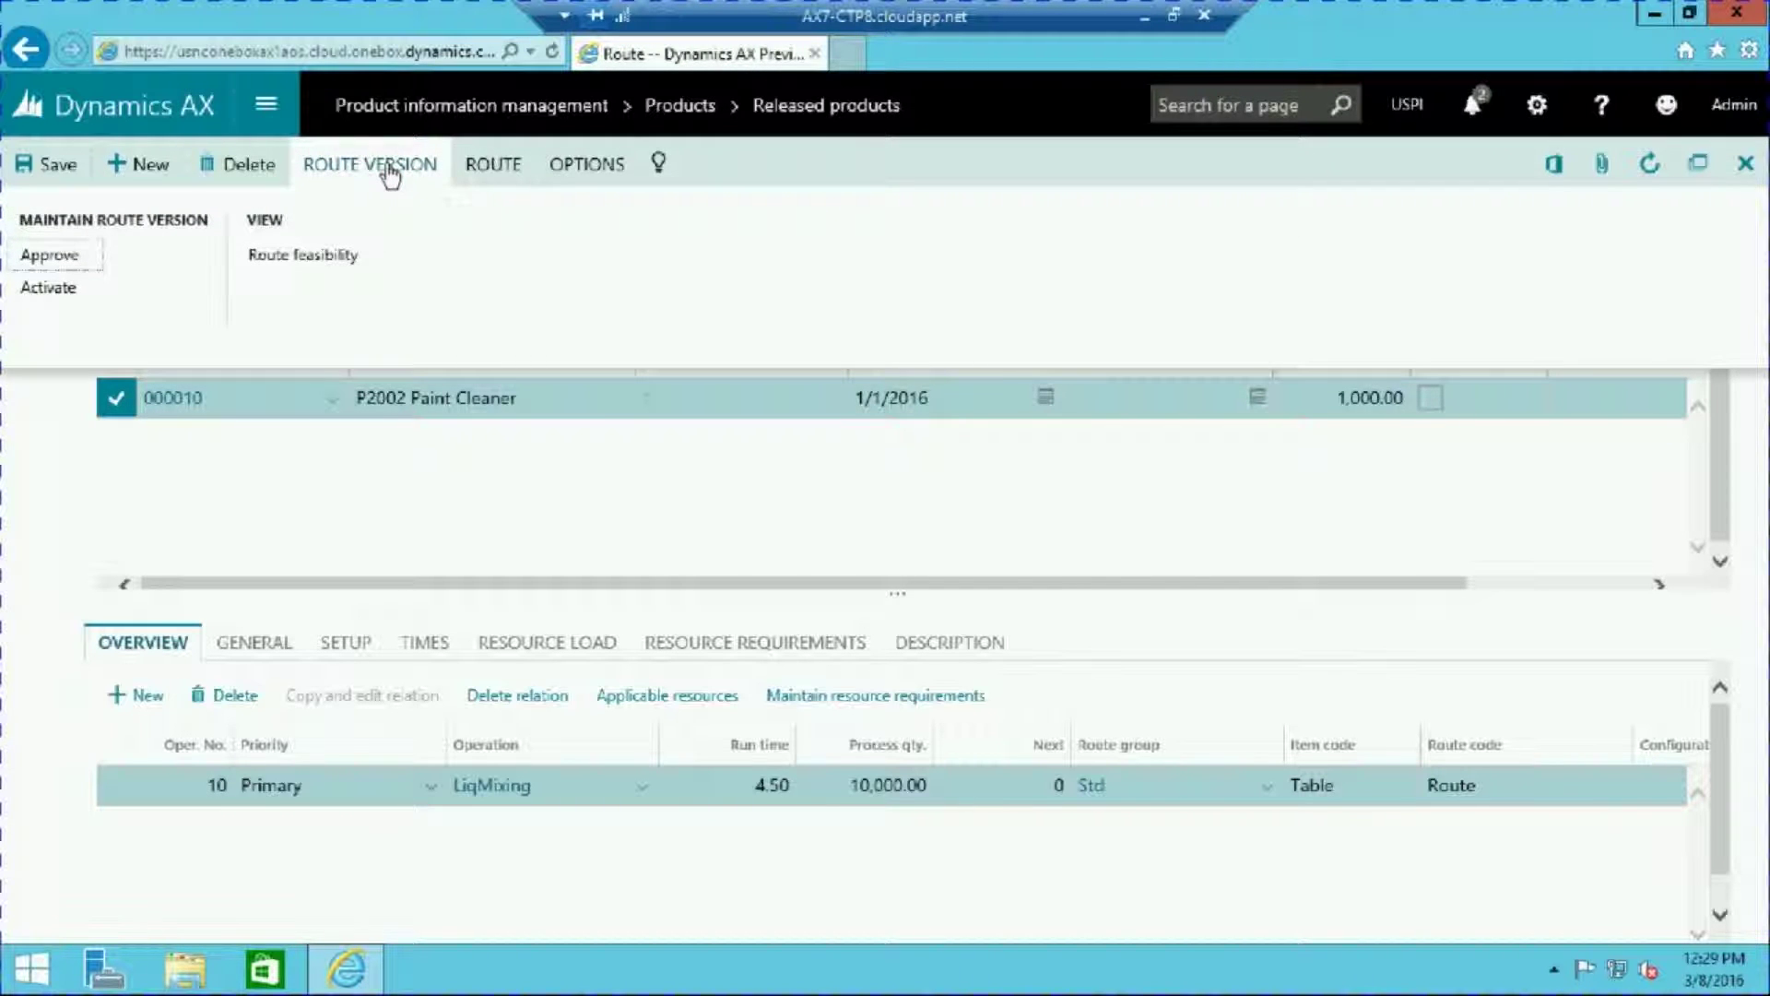
pyautogui.click(311, 252)
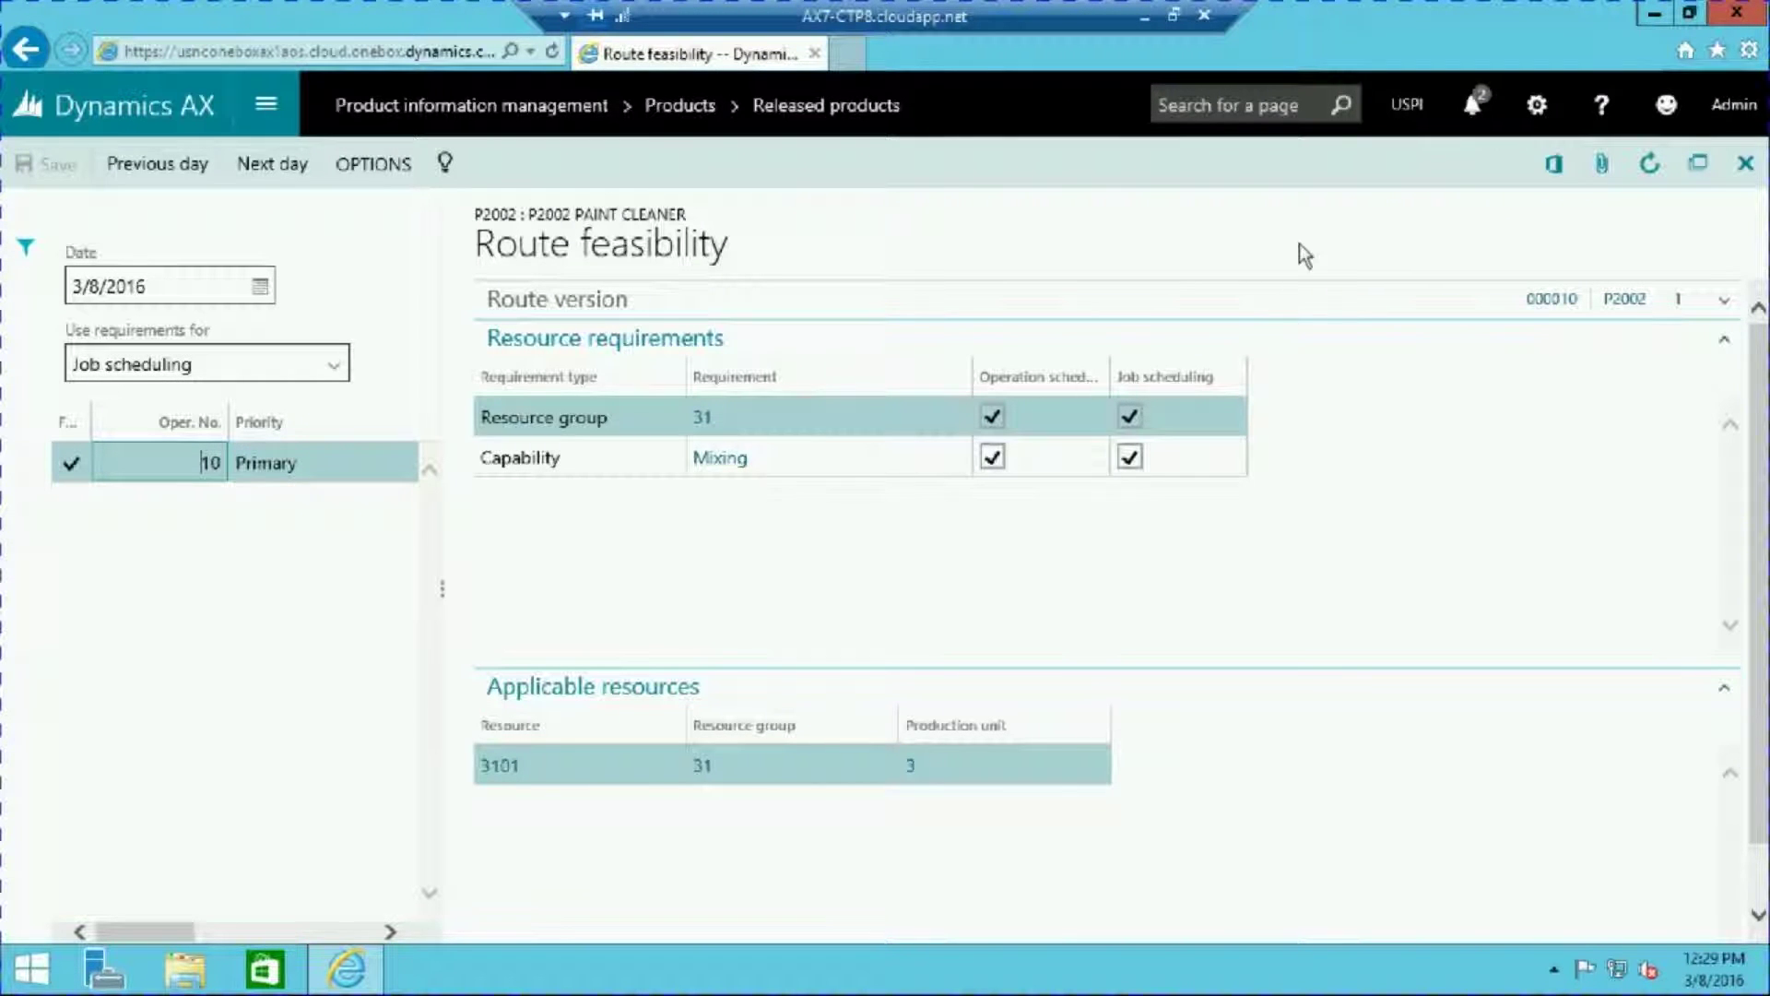
pyautogui.click(1747, 166)
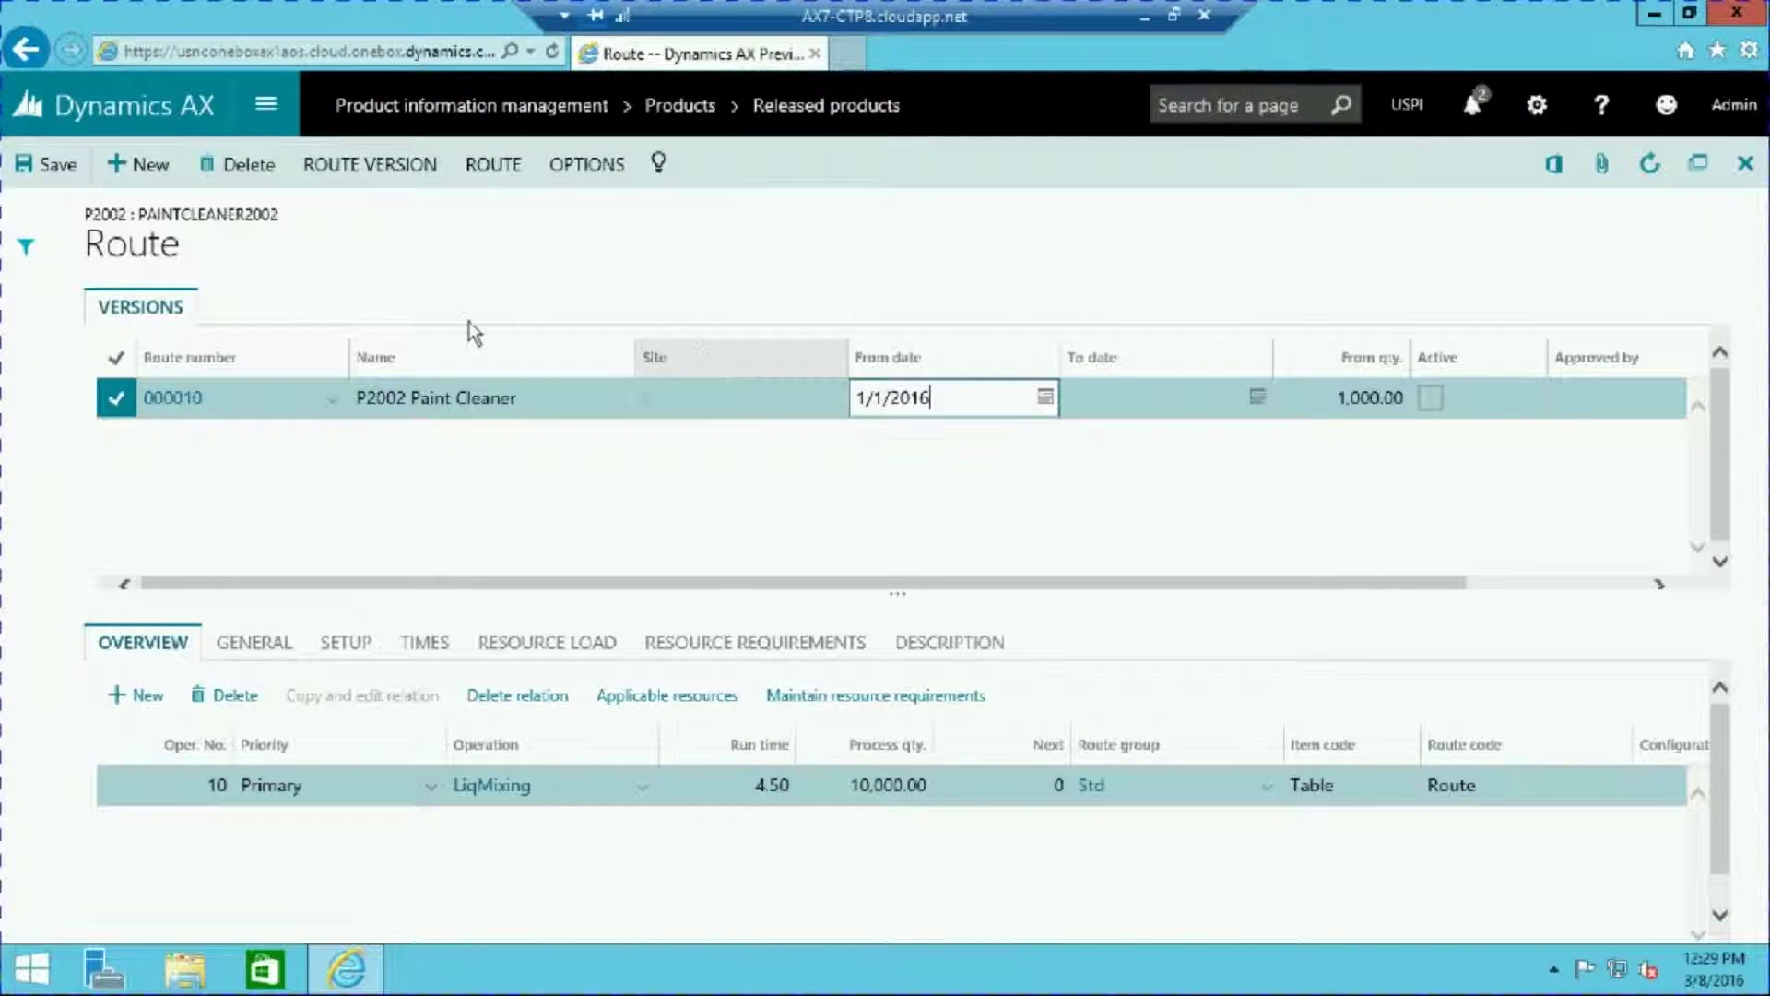
# Step: Approve route version 000010, choosing the production manager employee as approver
pyautogui.click(406, 174)
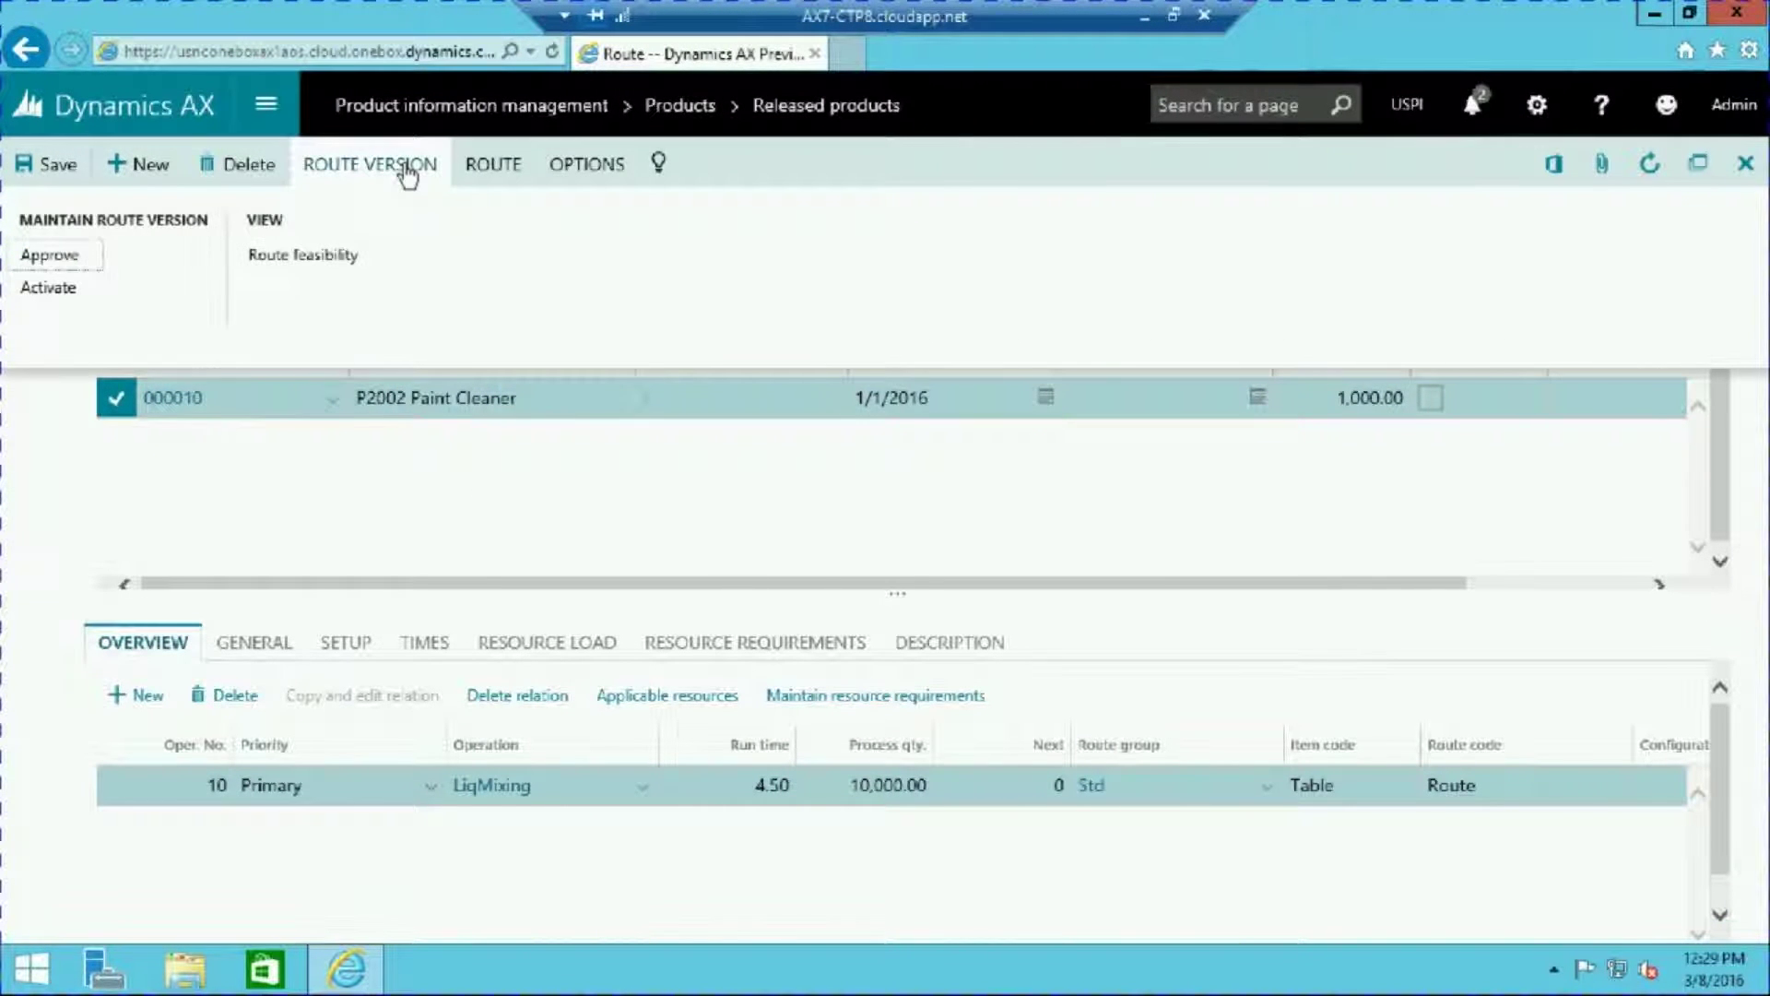
pyautogui.click(49, 260)
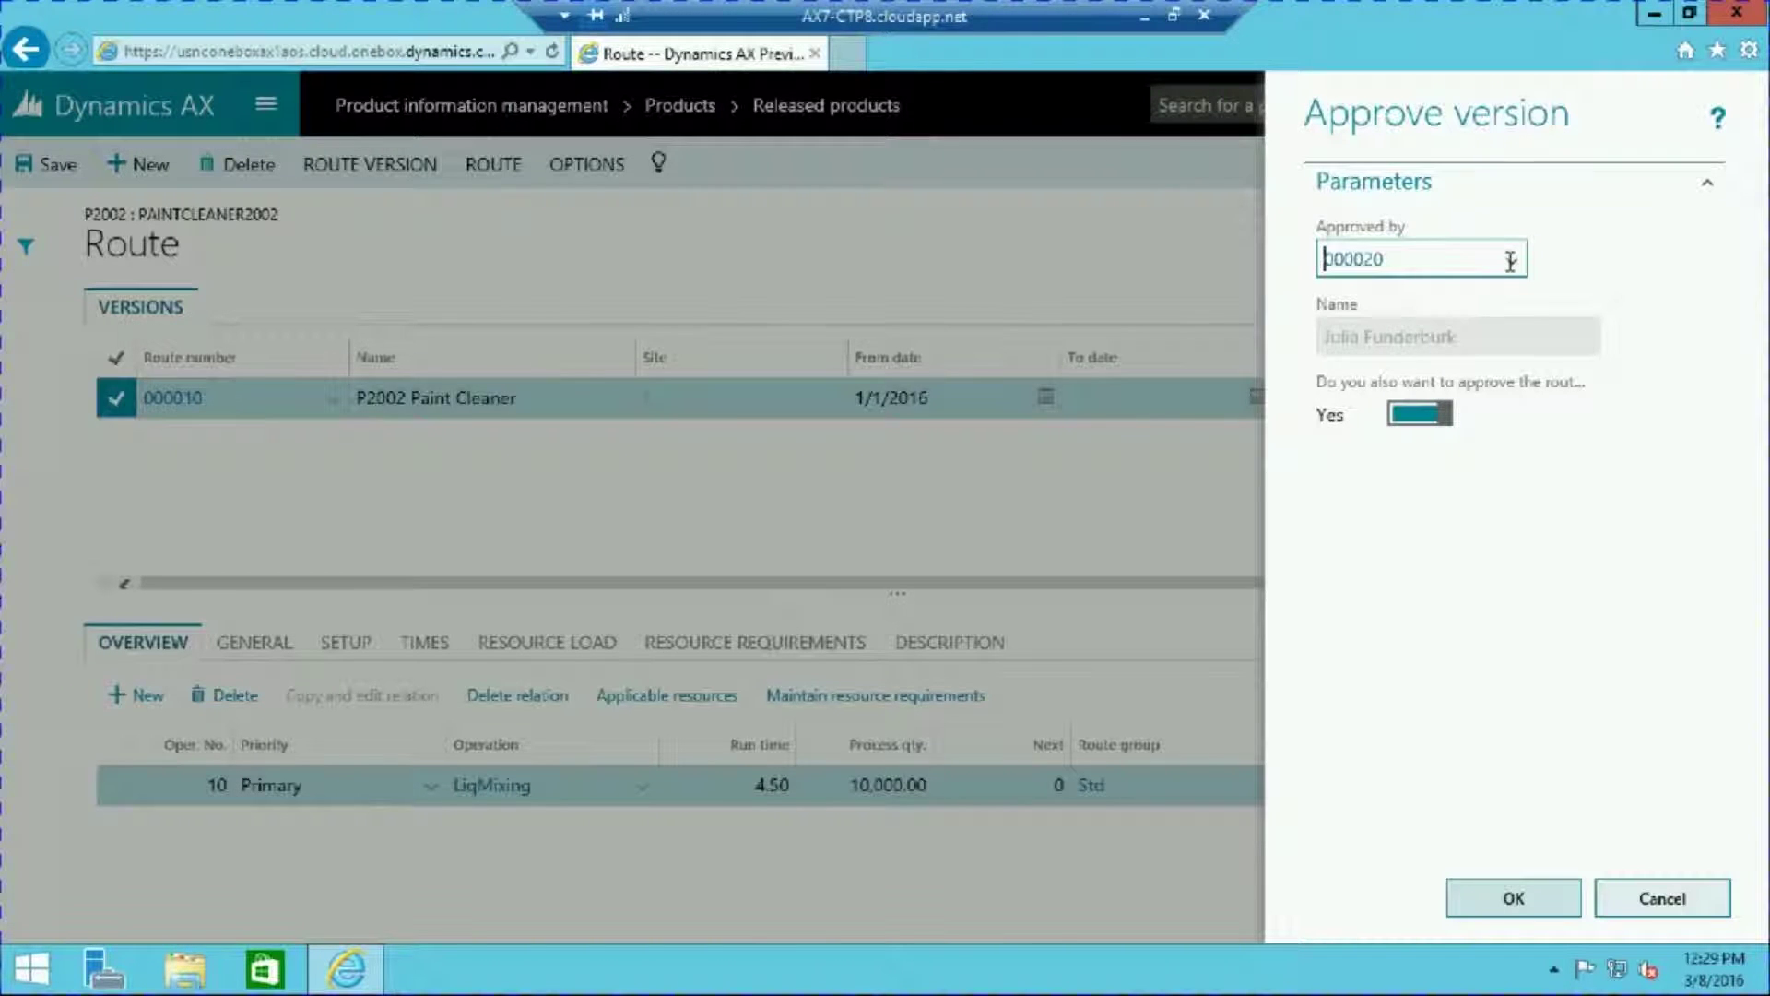
pyautogui.click(1510, 260)
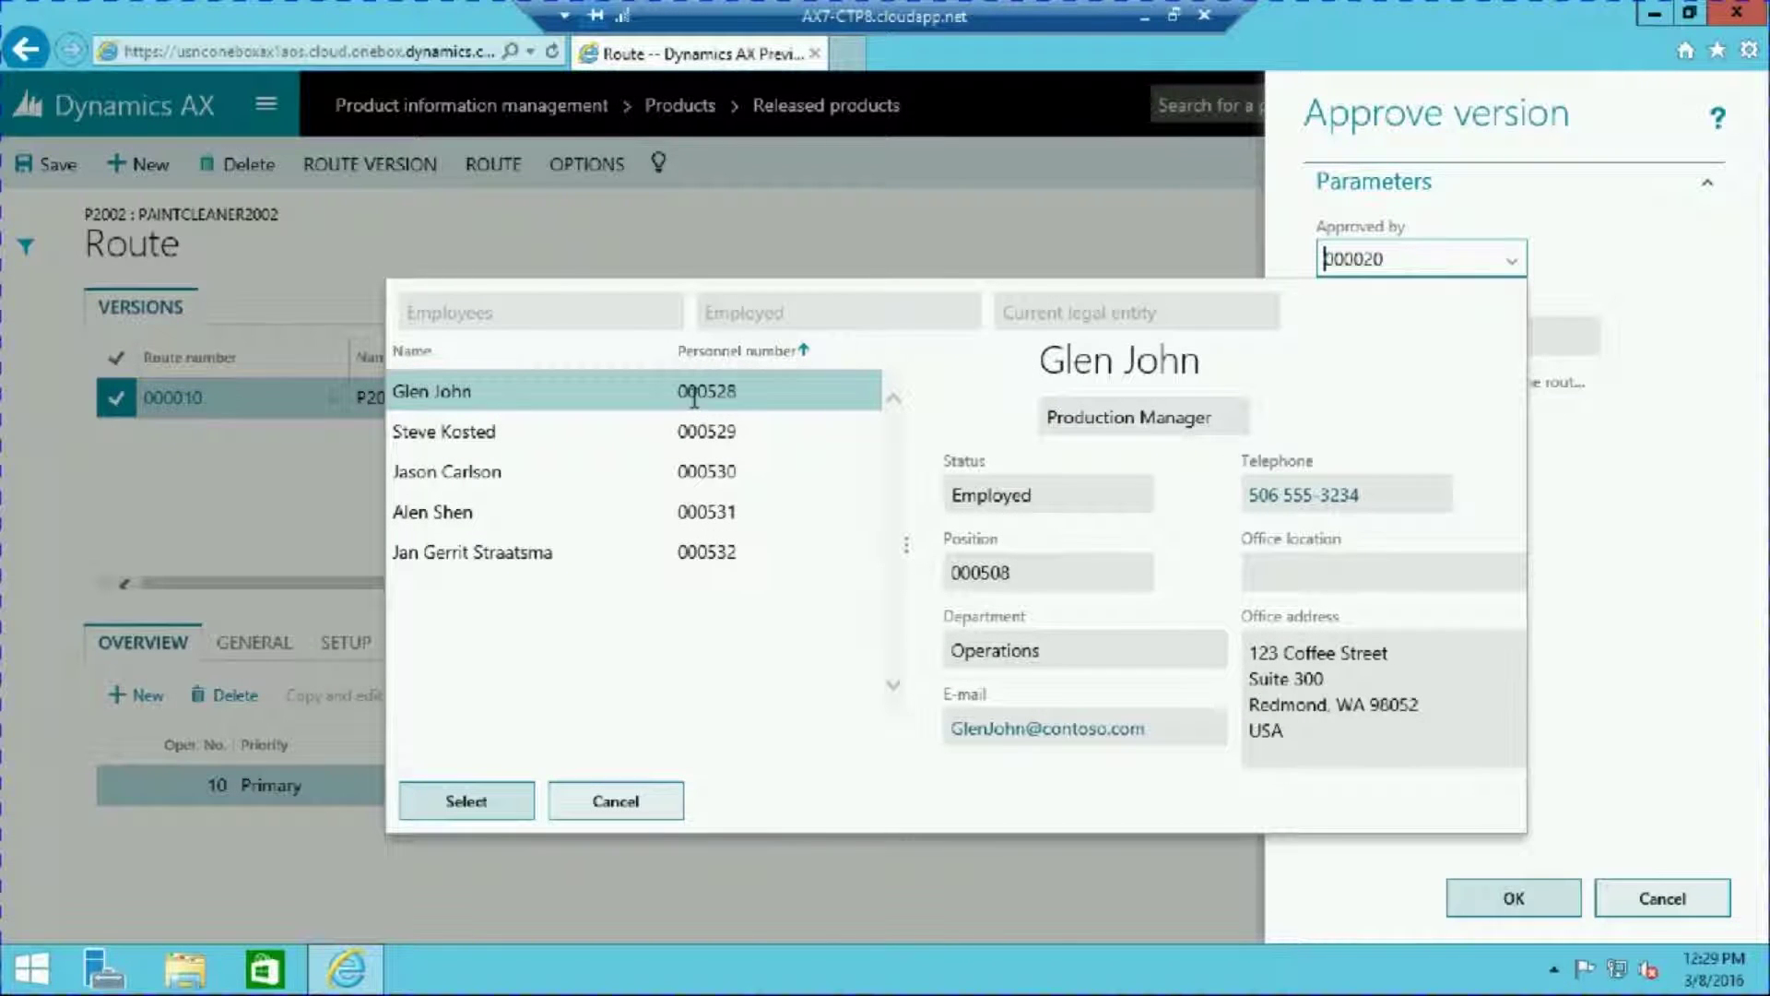
pyautogui.click(459, 800)
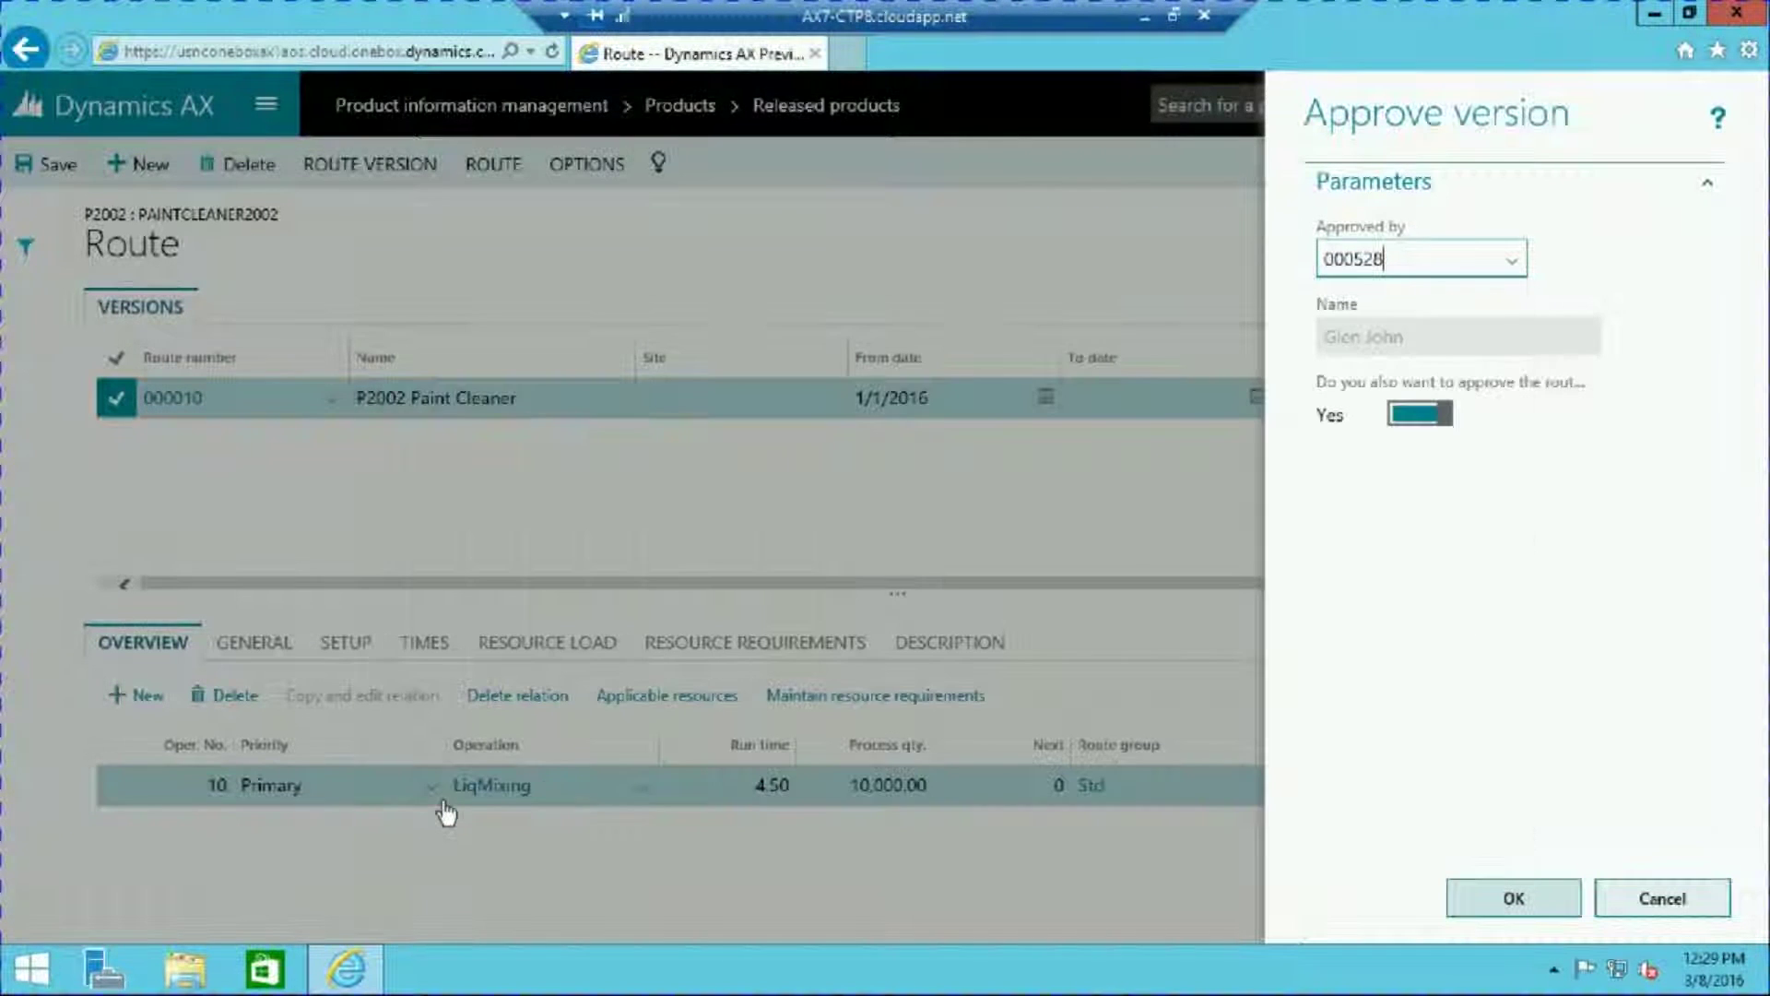
pyautogui.click(1512, 908)
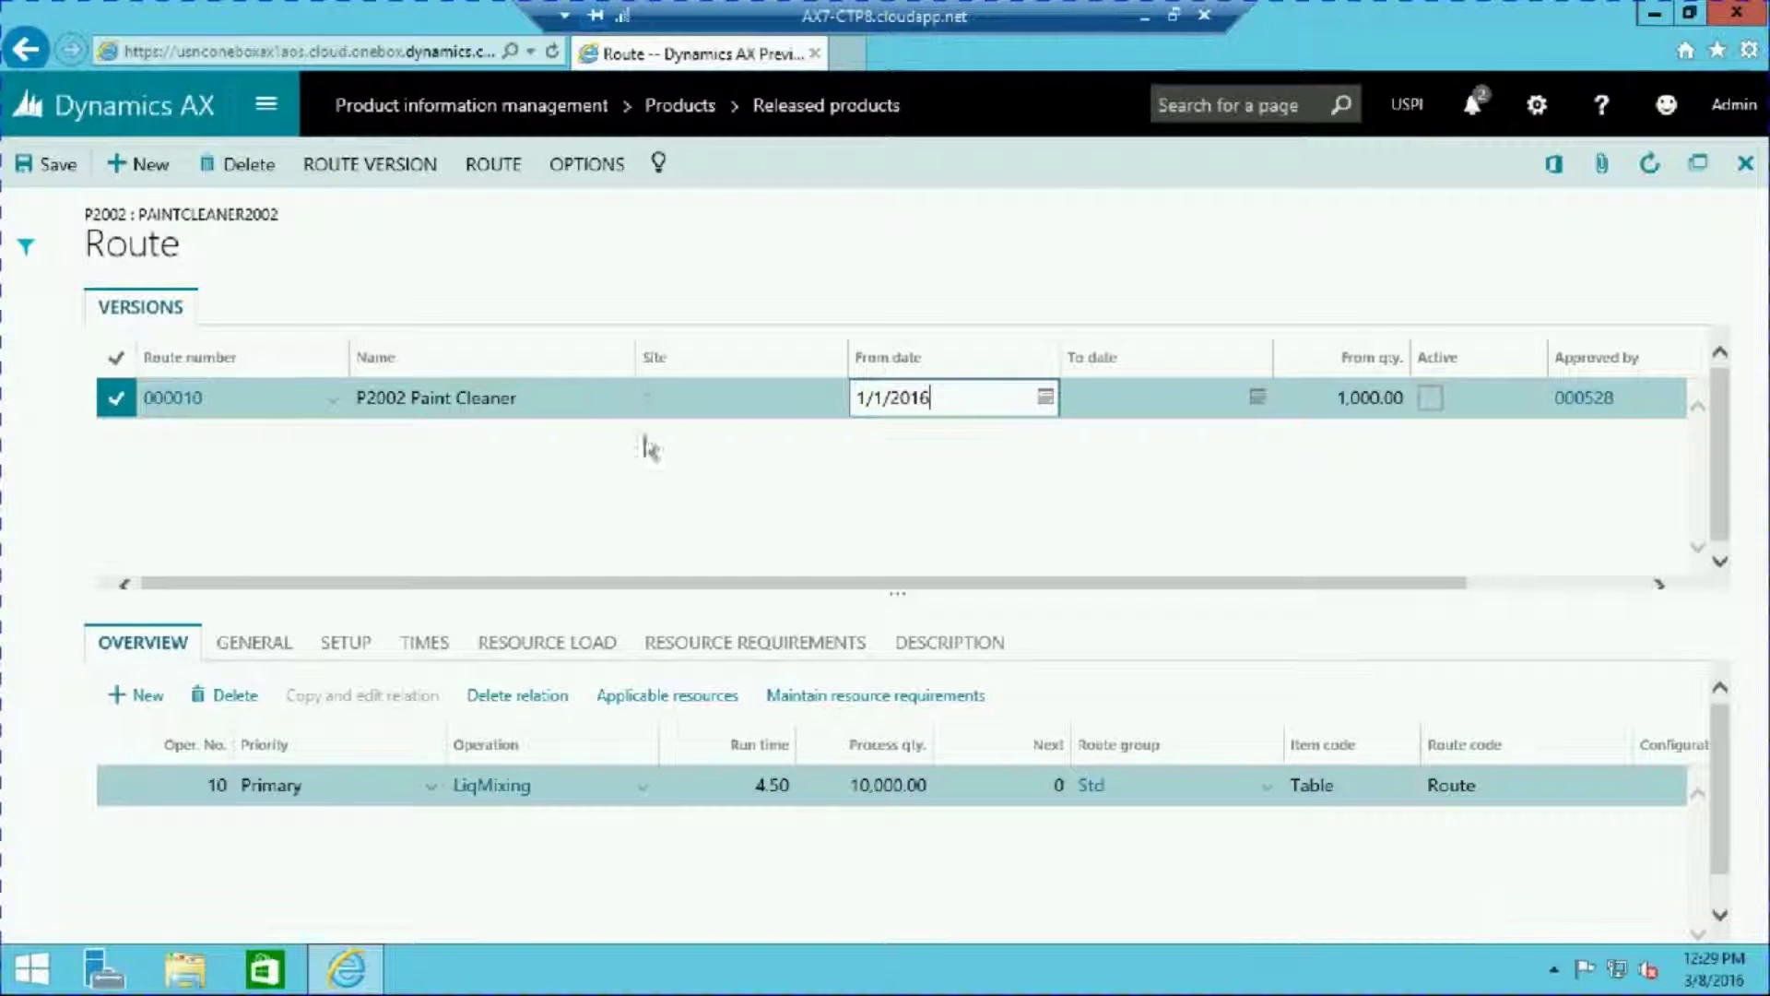
# Step: Activate the approved route version, save it, and close the Route page
pyautogui.click(380, 167)
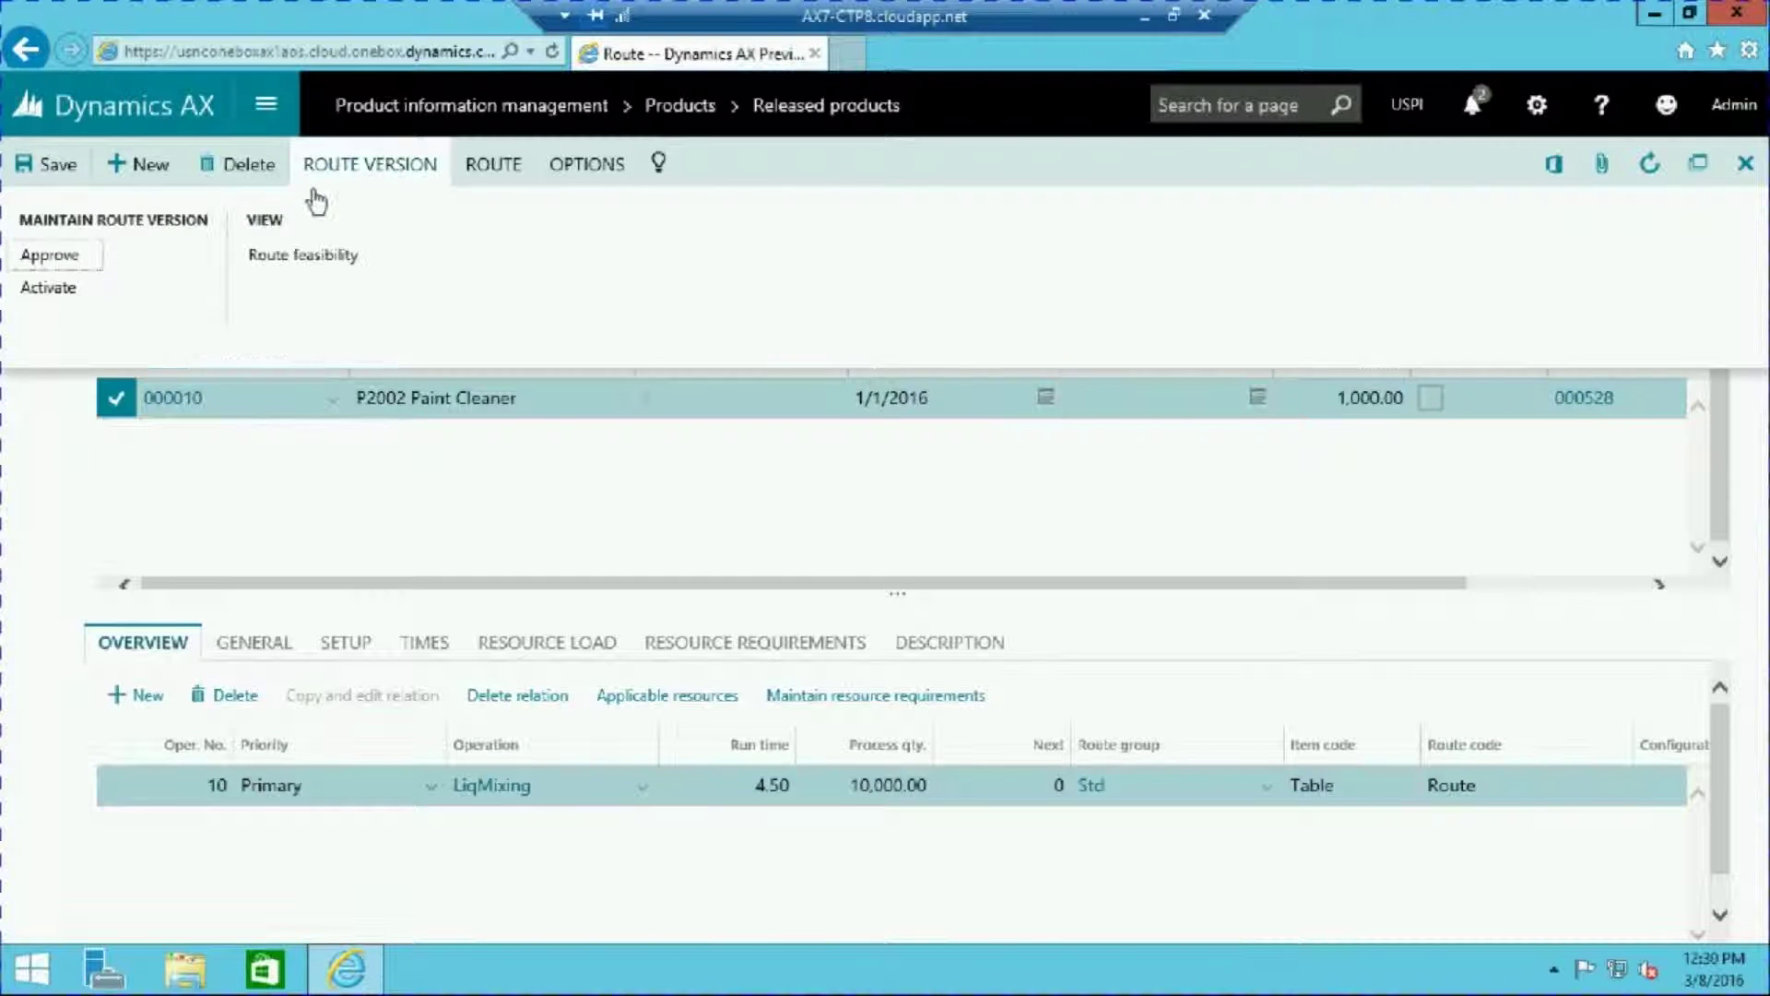
pyautogui.click(47, 290)
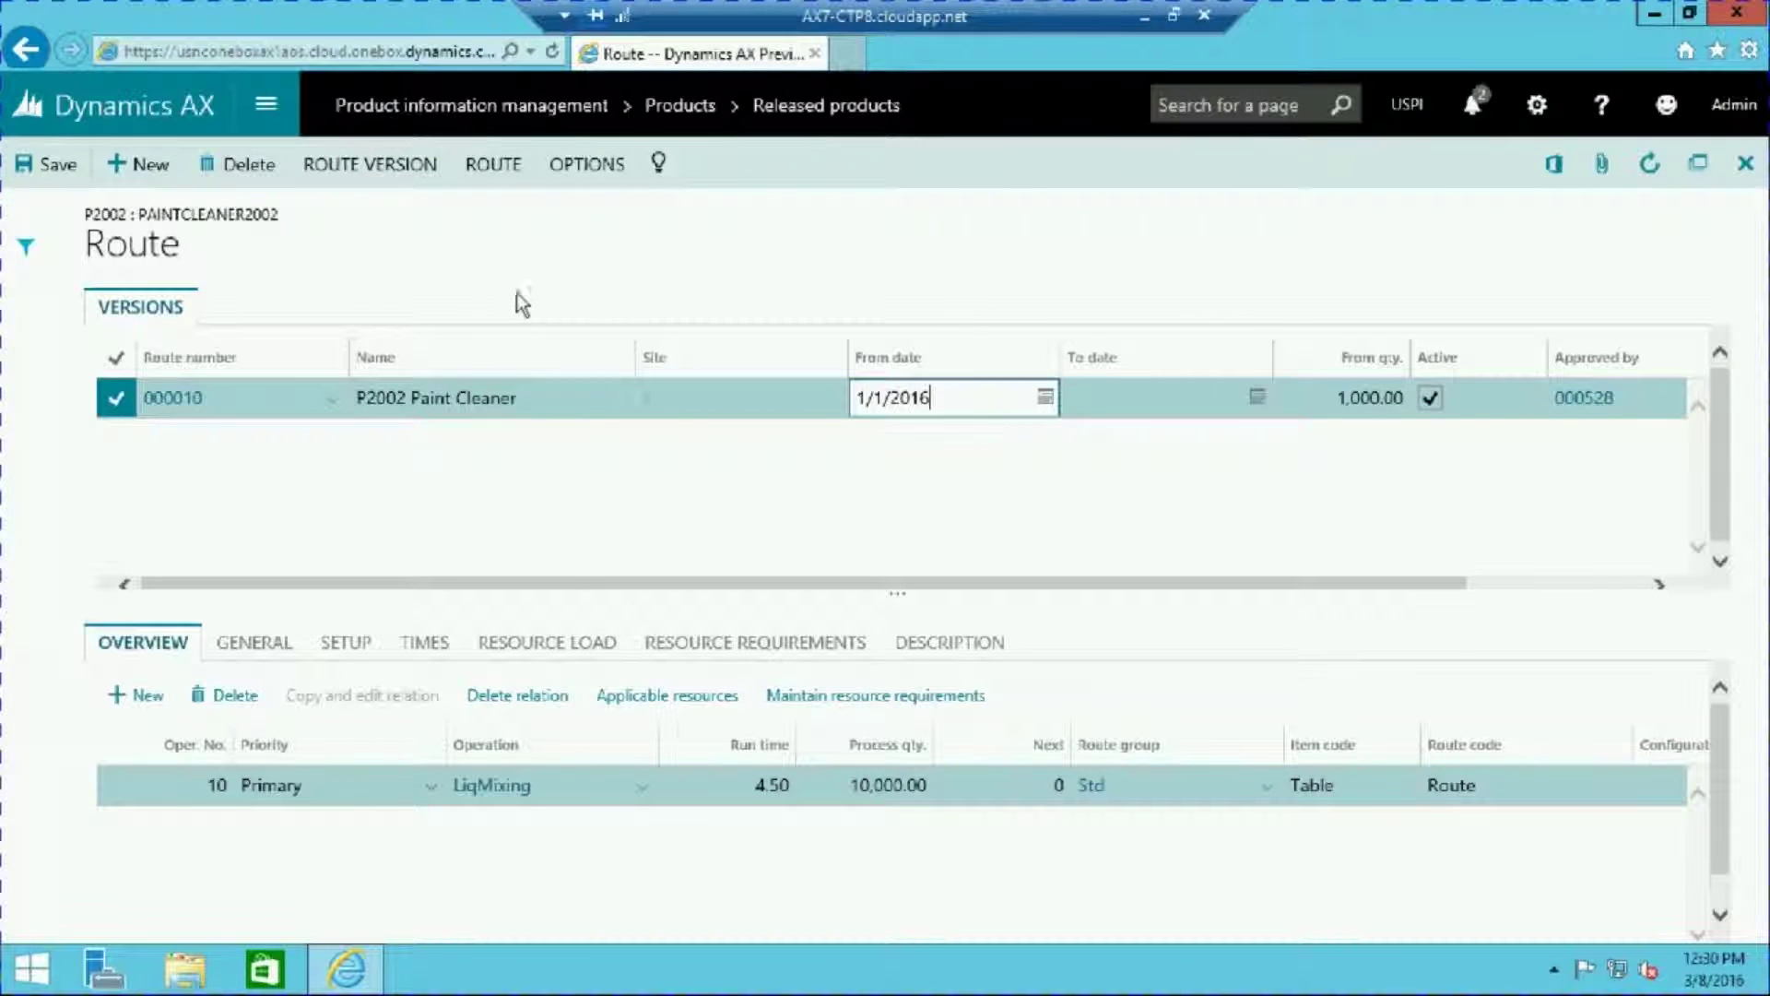
pyautogui.click(49, 169)
pyautogui.click(1745, 169)
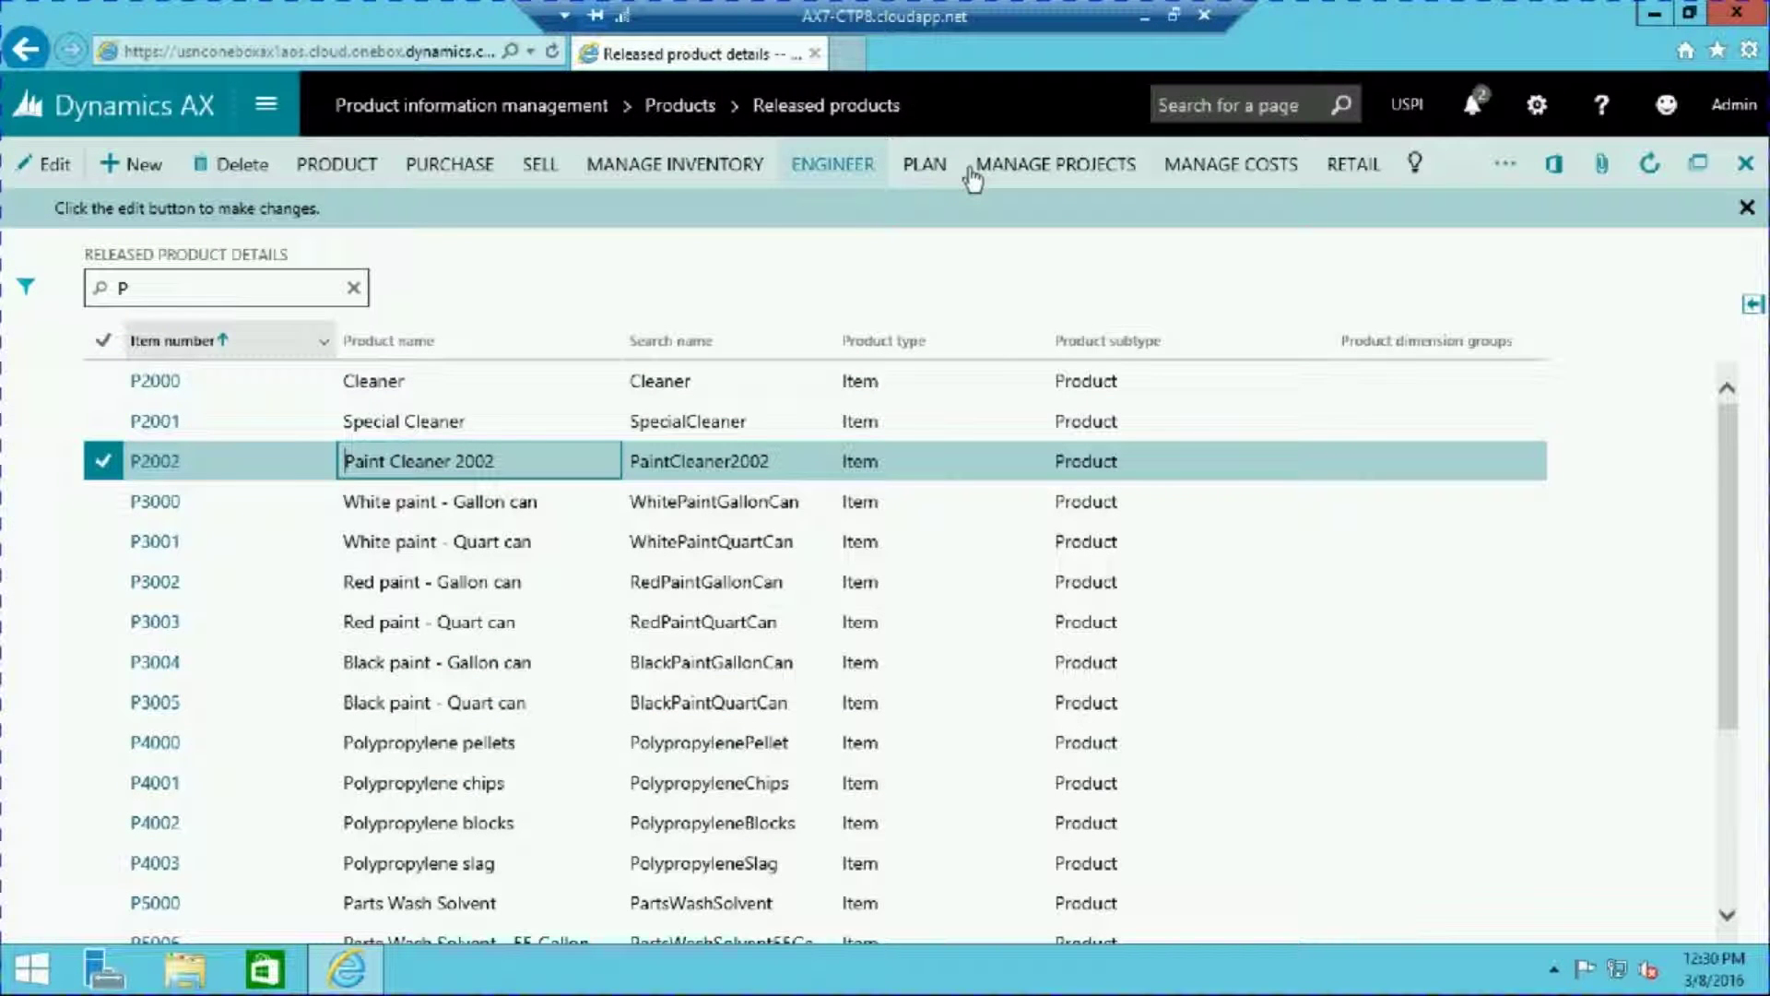
# Step: Open the Item price page for P2002 from the Manage costs actions
pyautogui.click(1188, 177)
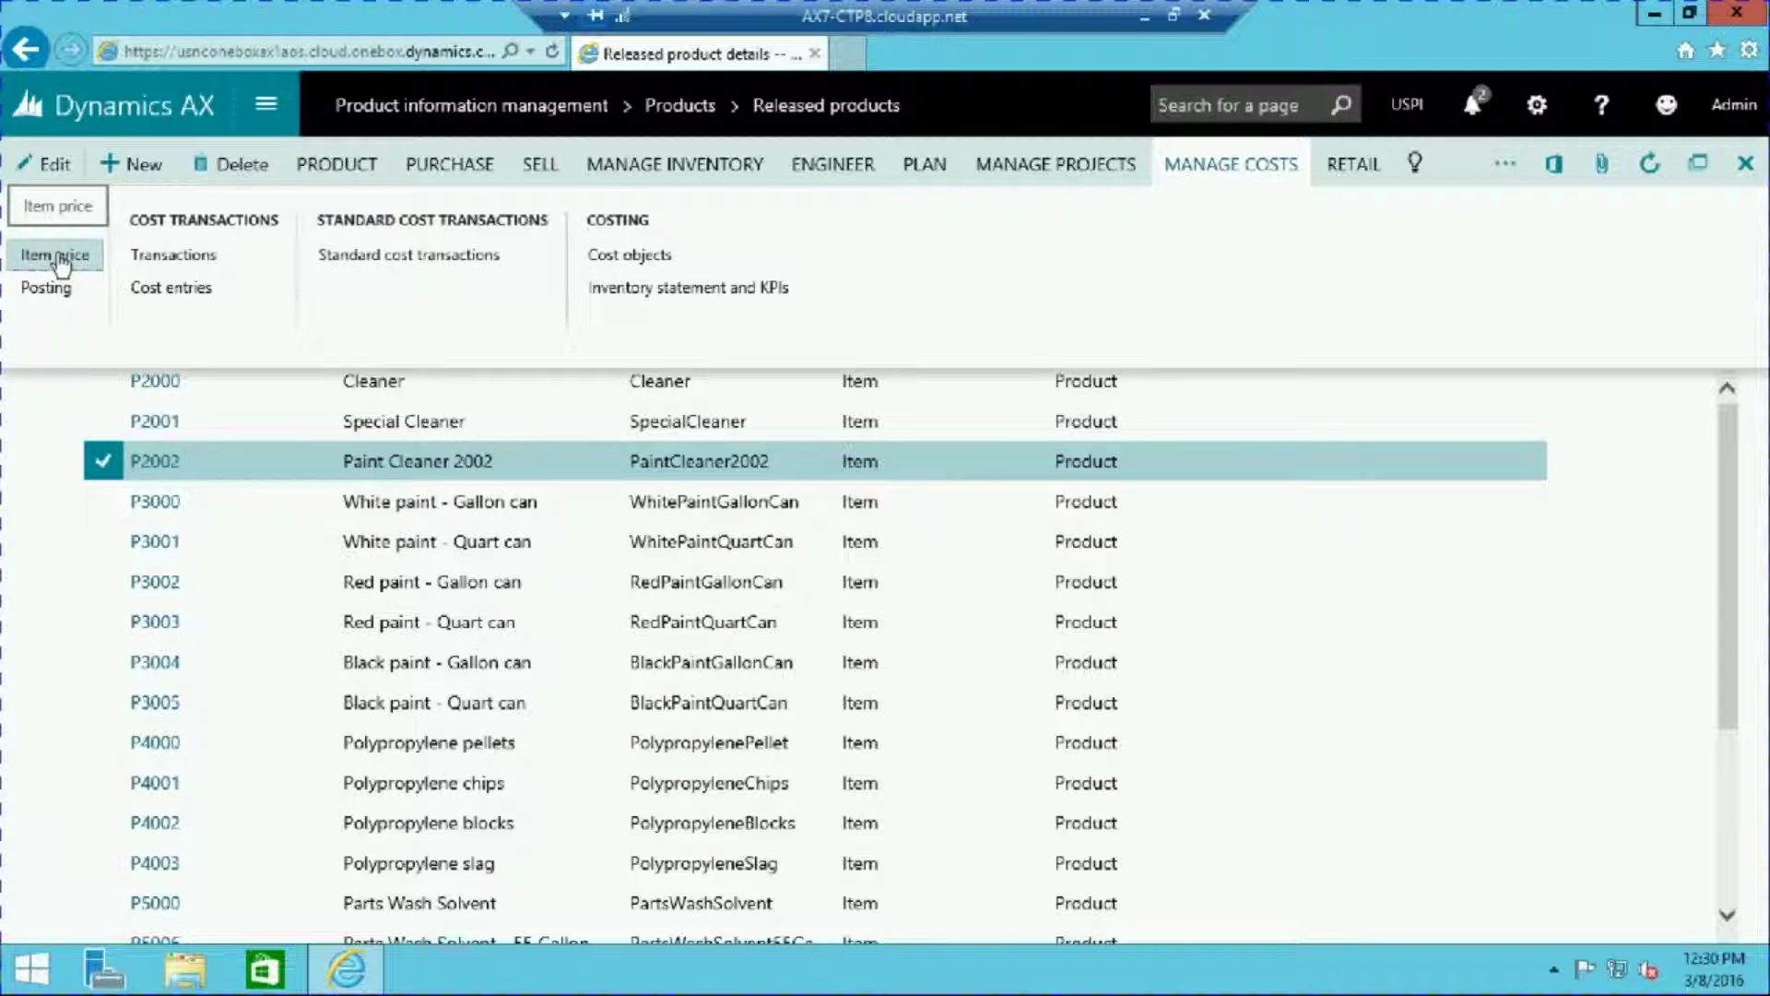
pyautogui.click(57, 258)
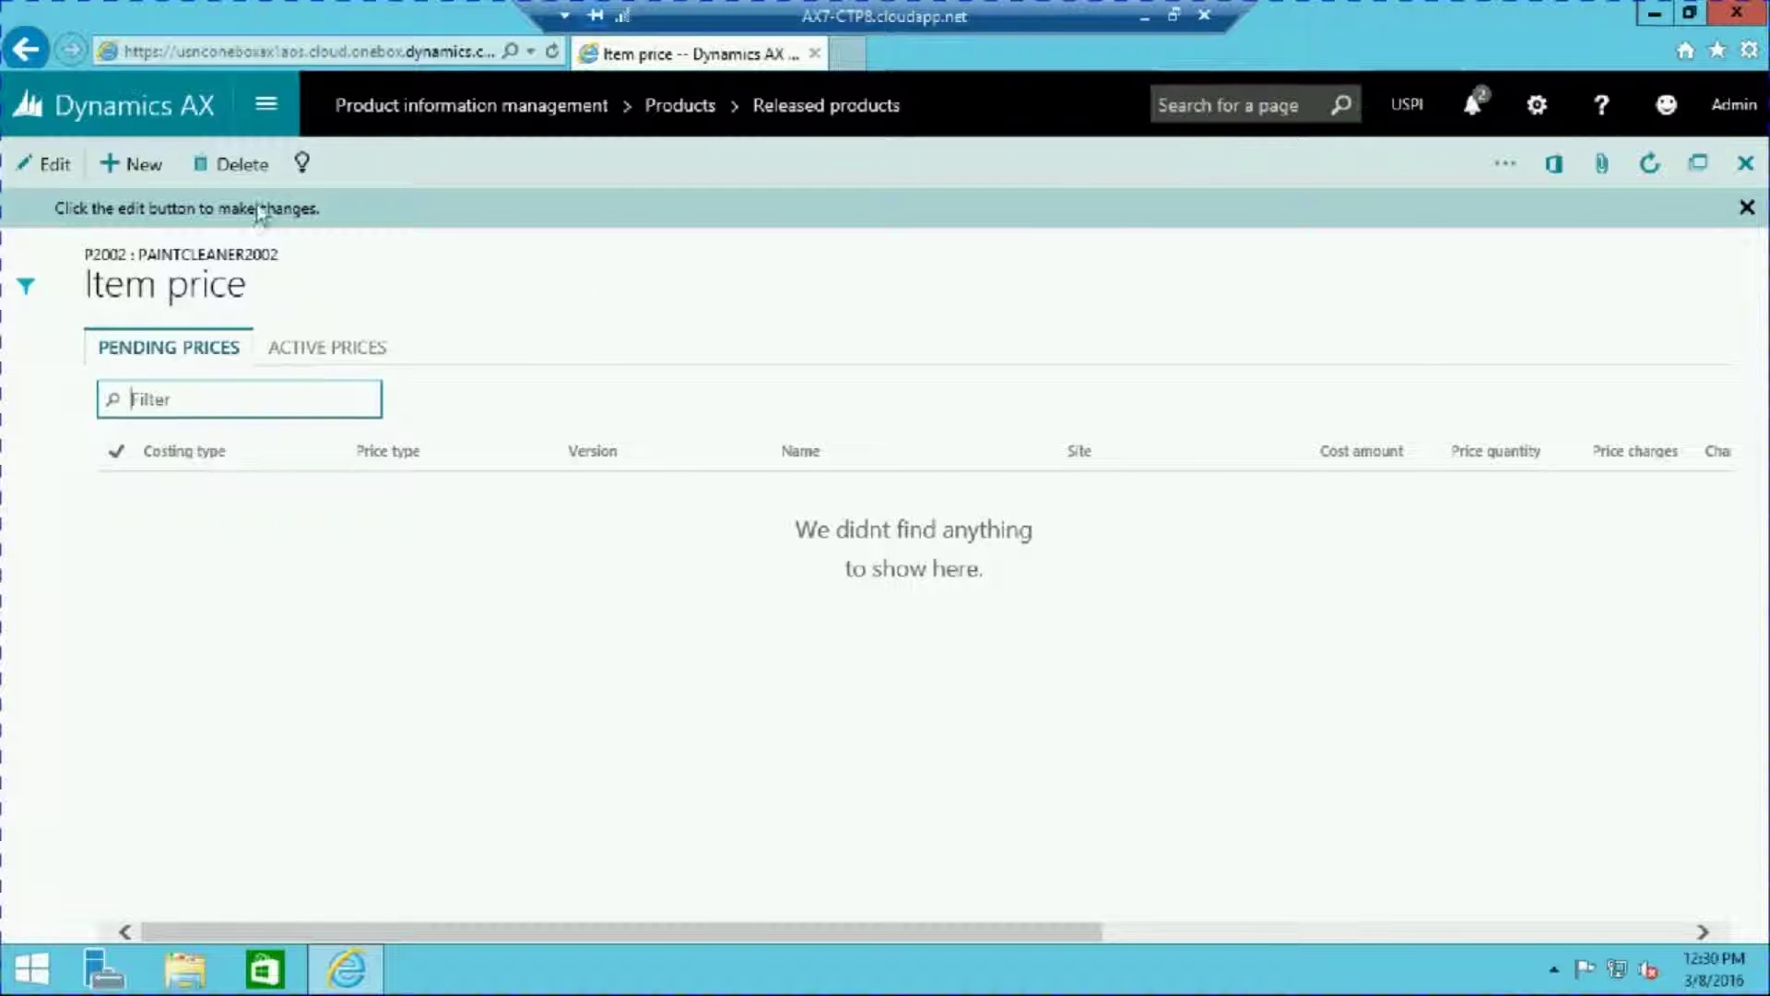
# Step: Add a pending price line with version 2016 Planned Cost, site 1, and price quantity 100
pyautogui.click(140, 170)
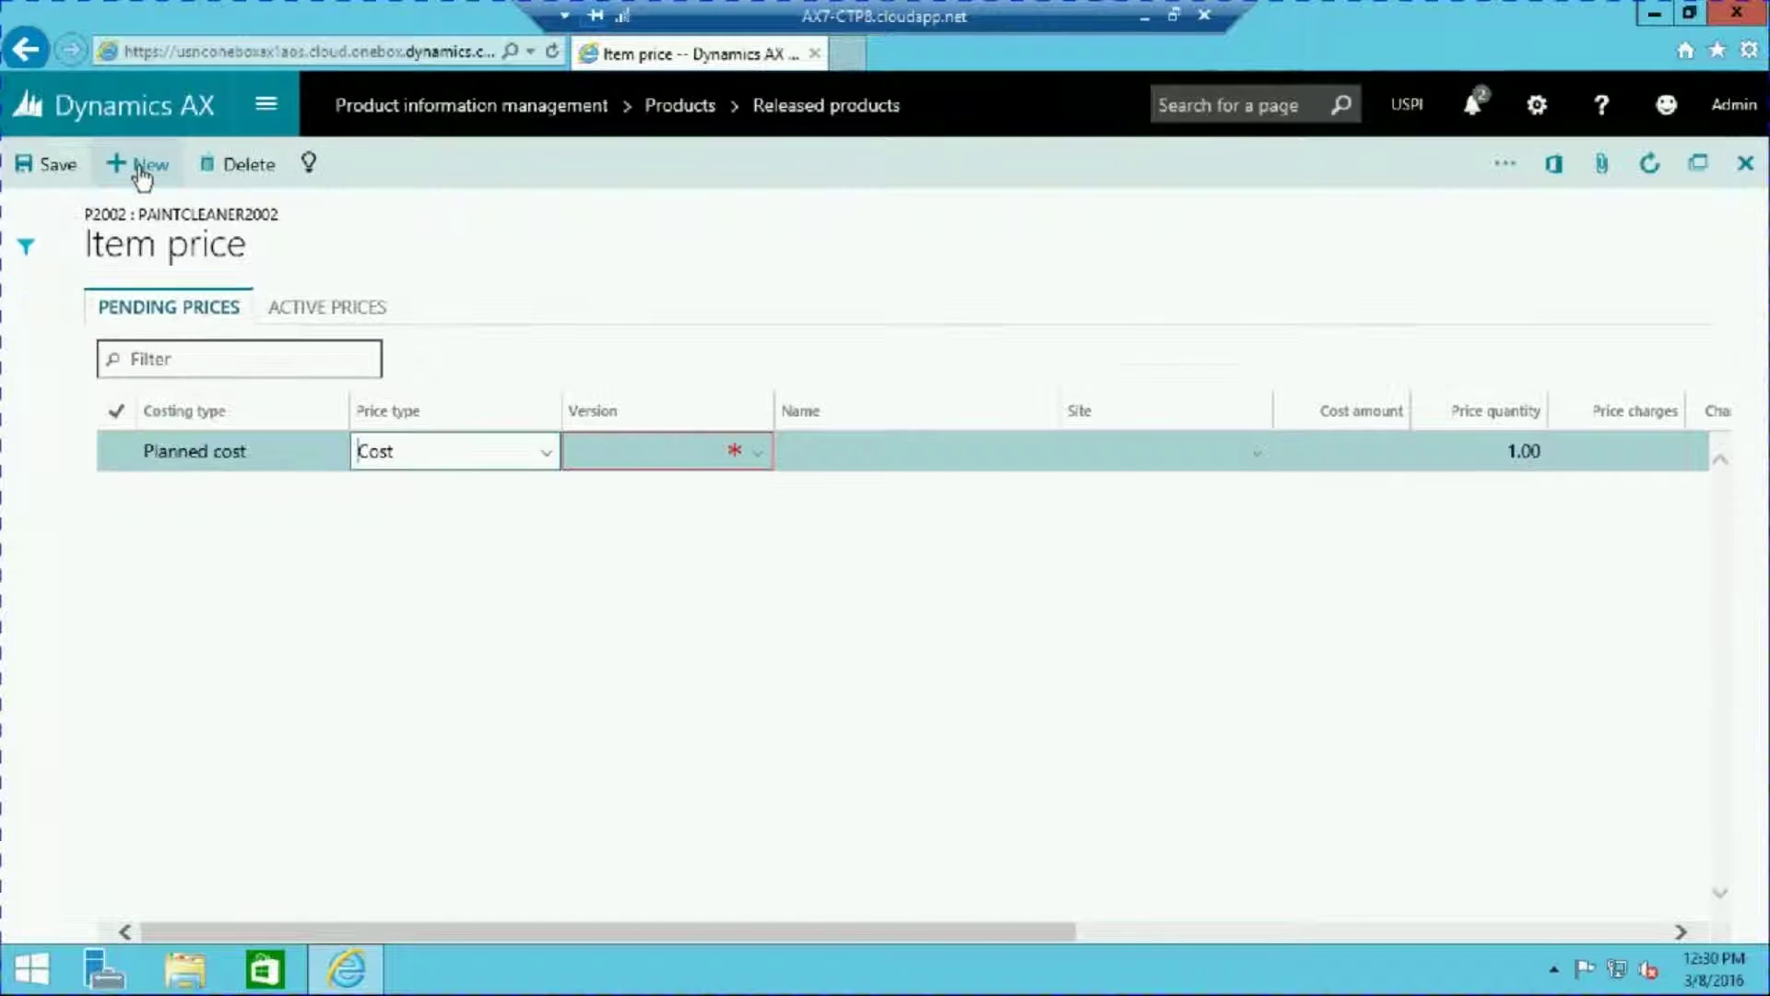
pyautogui.click(760, 457)
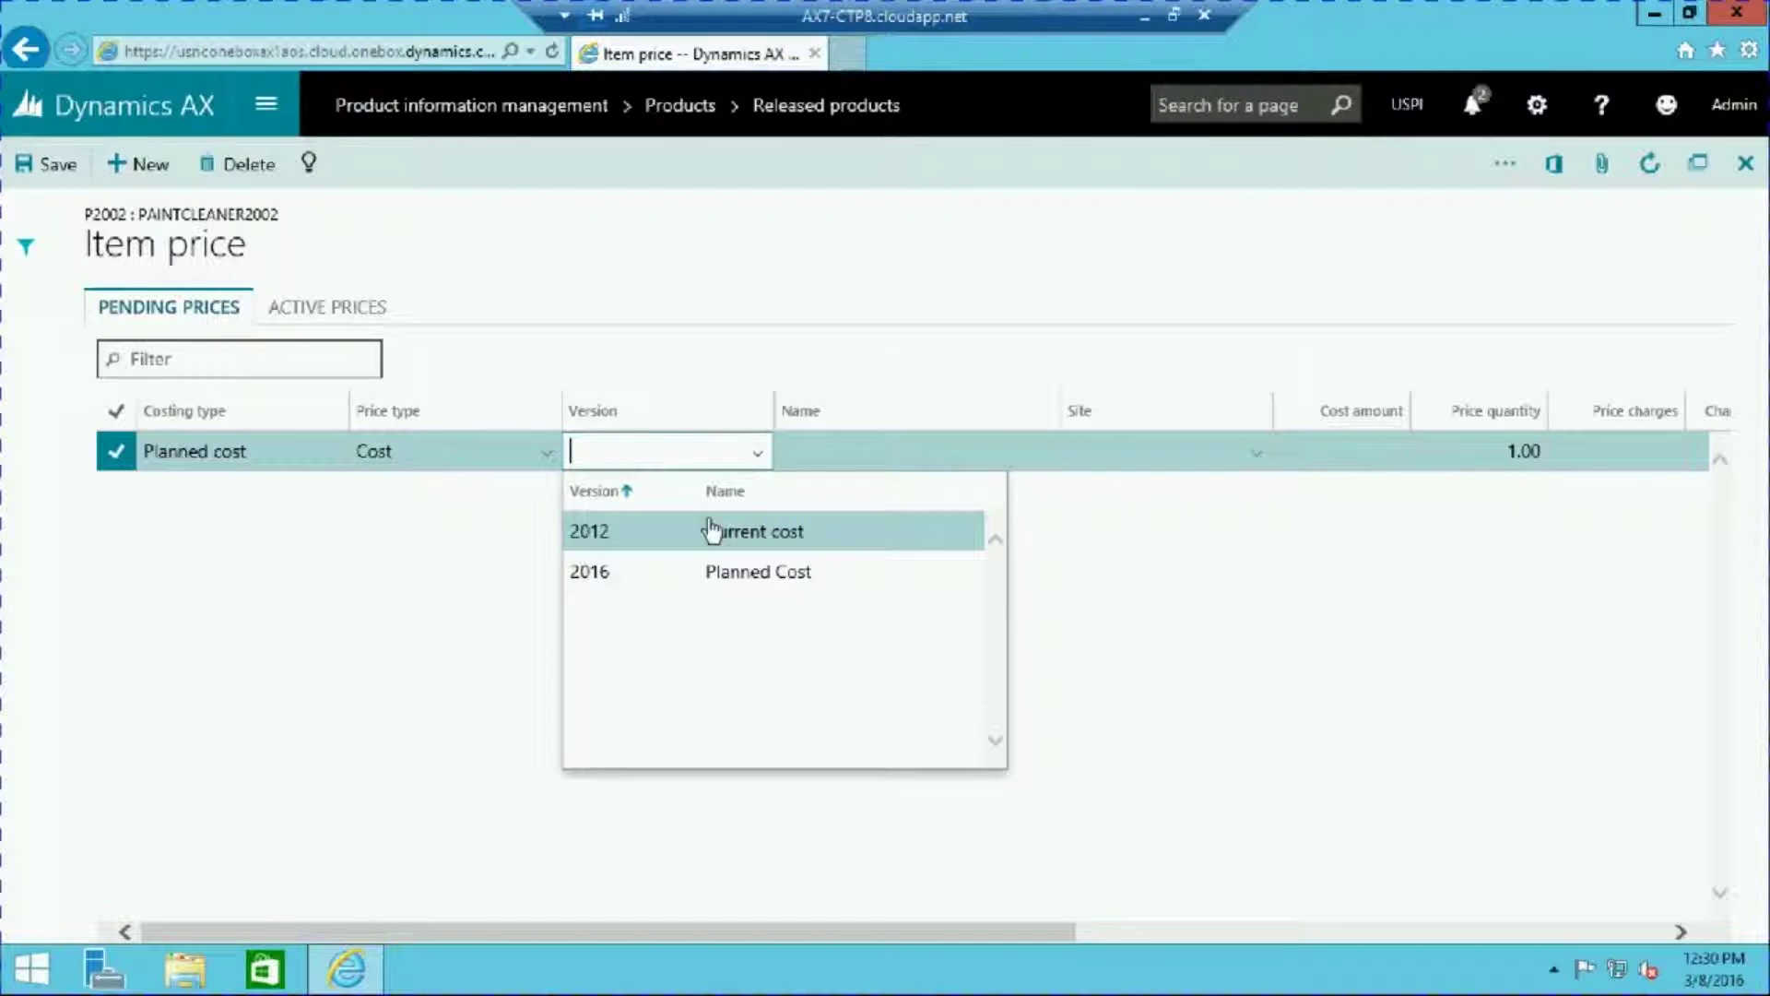
pyautogui.click(623, 573)
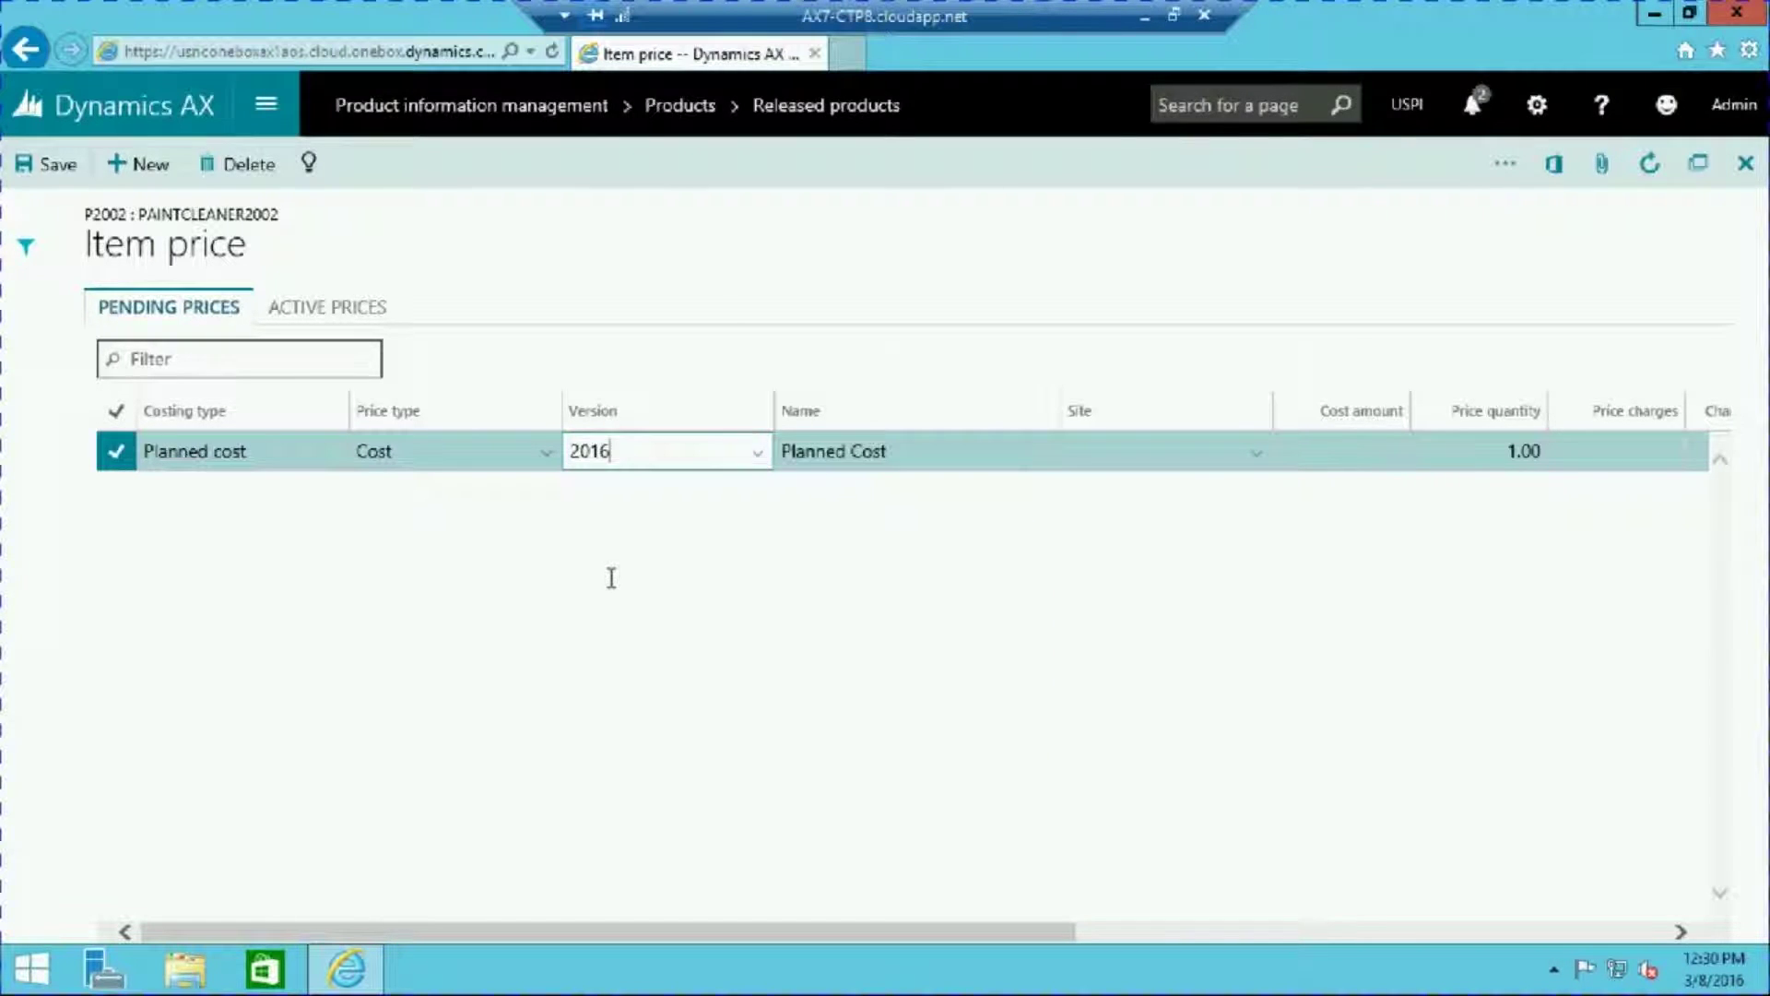
pyautogui.click(1253, 456)
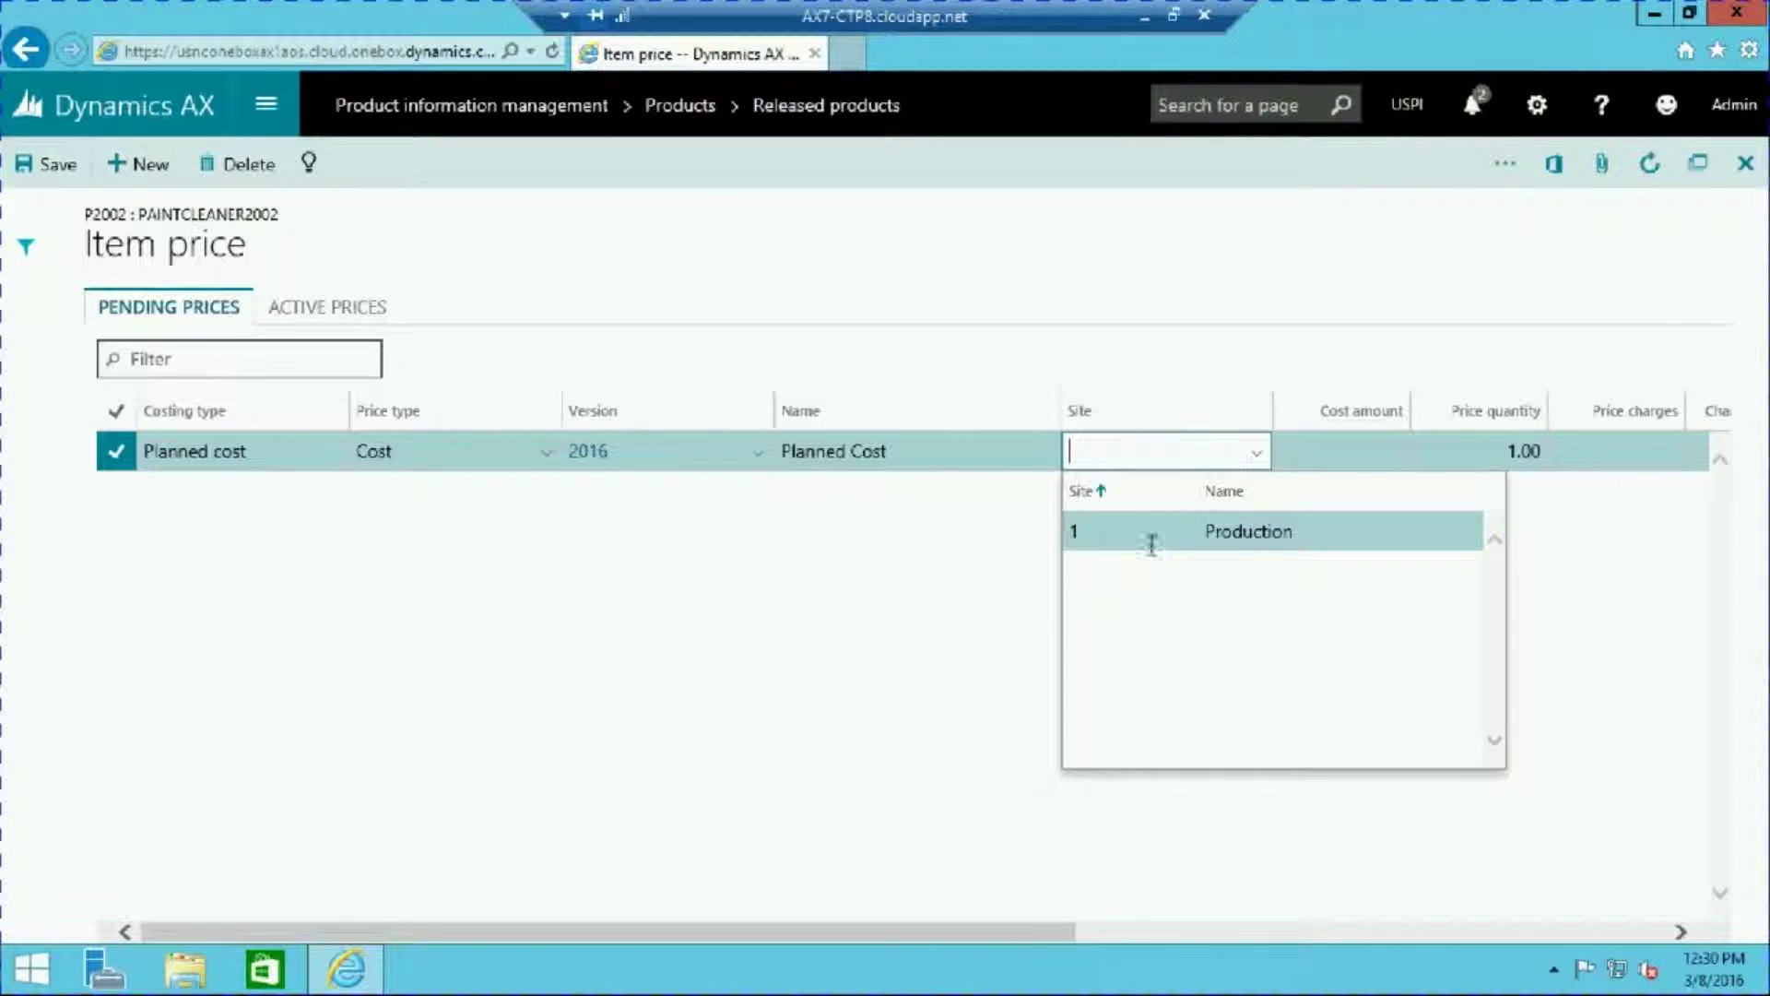
pyautogui.click(1152, 538)
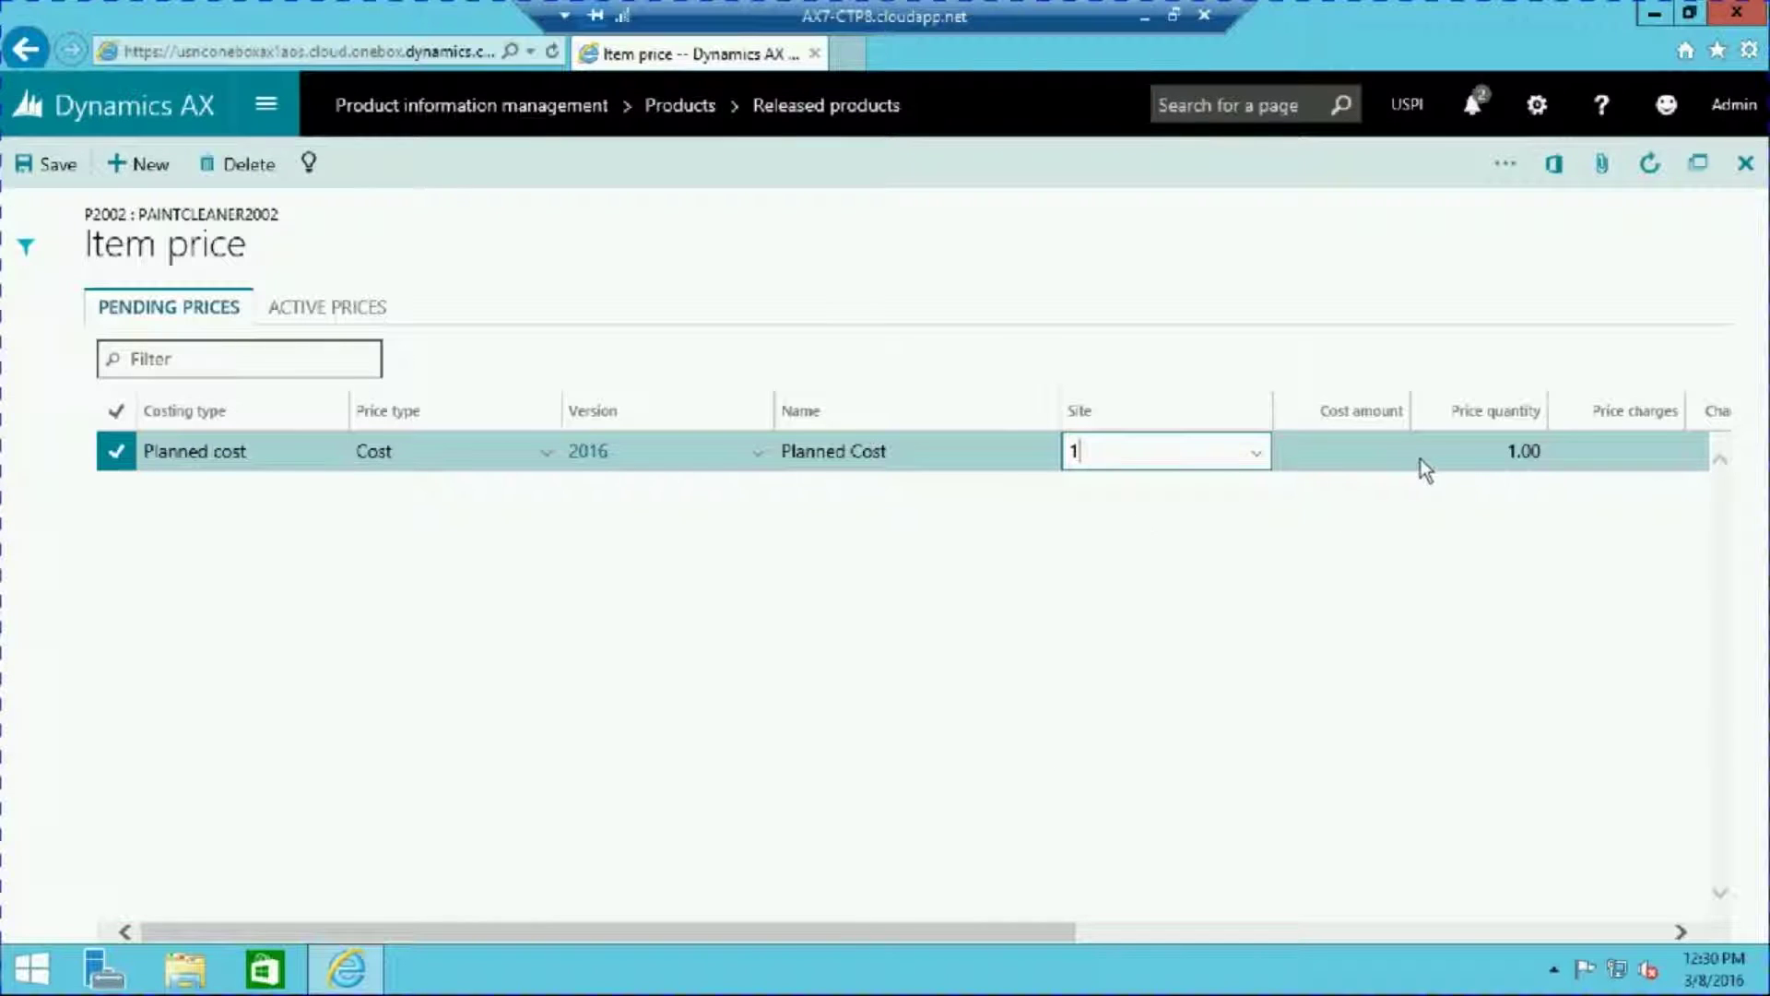
pyautogui.click(1454, 452)
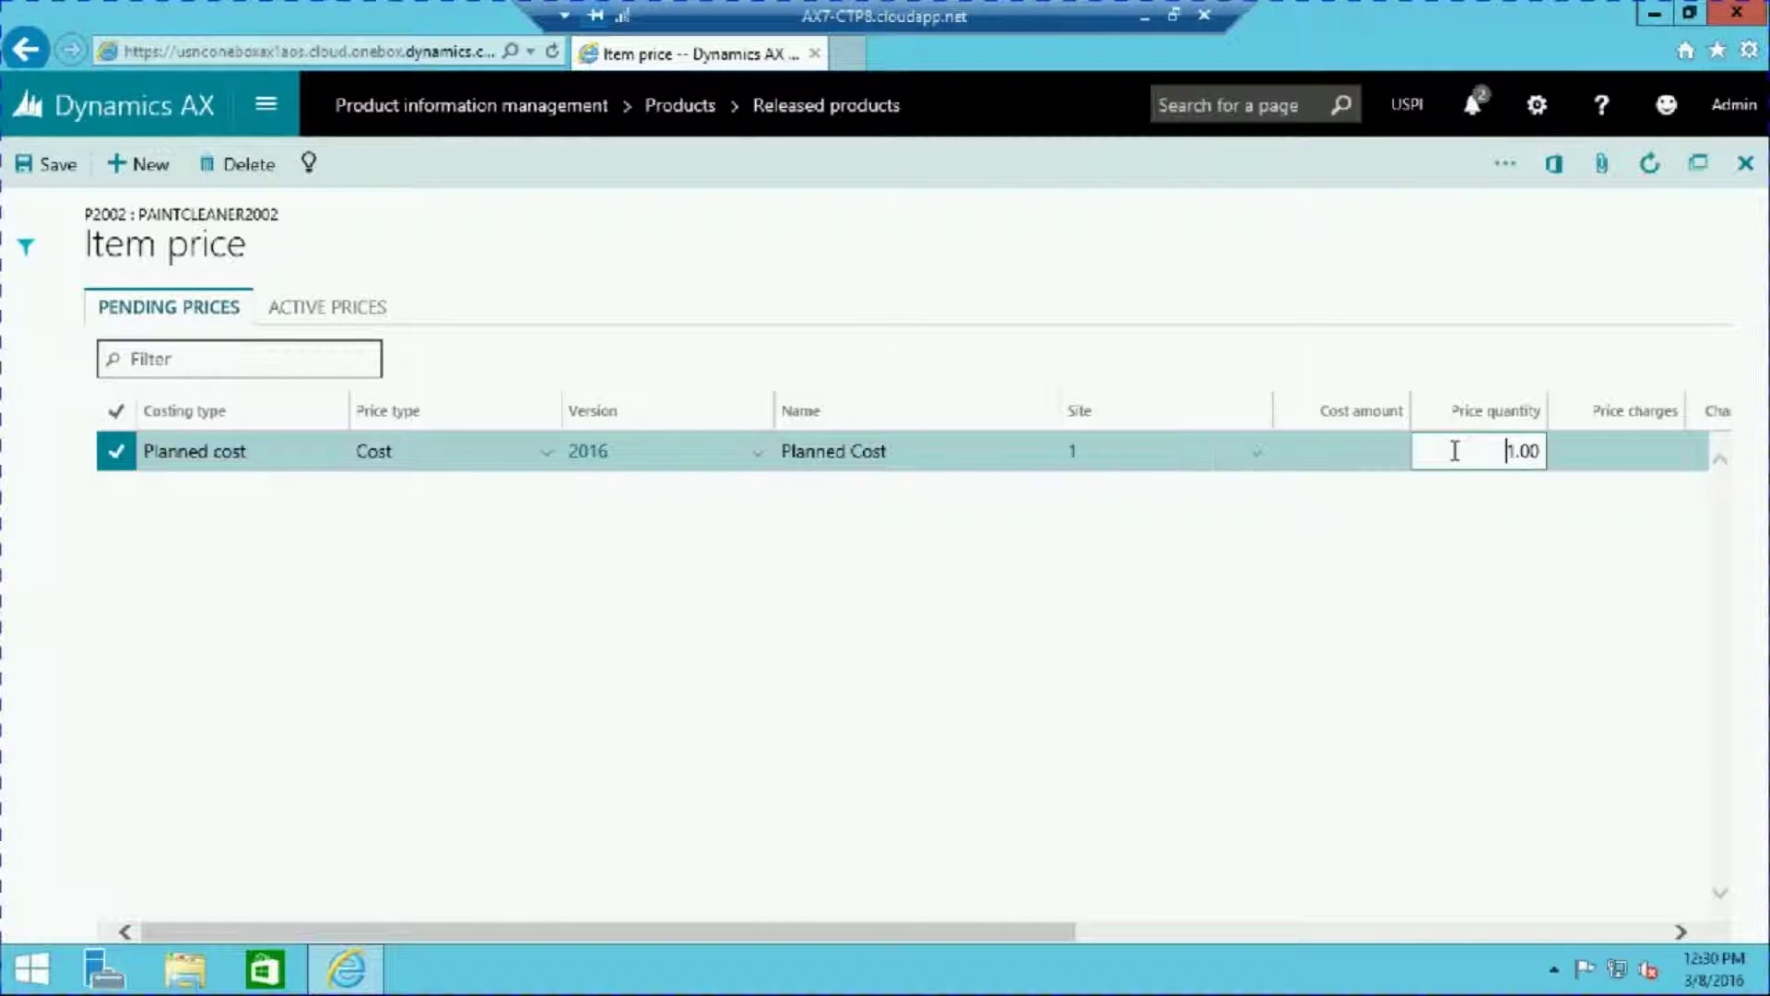
pyautogui.moveTo(1456, 452); pyautogui.dragTo(1576, 450)
pyautogui.write('100')
pyautogui.click(1572, 451)
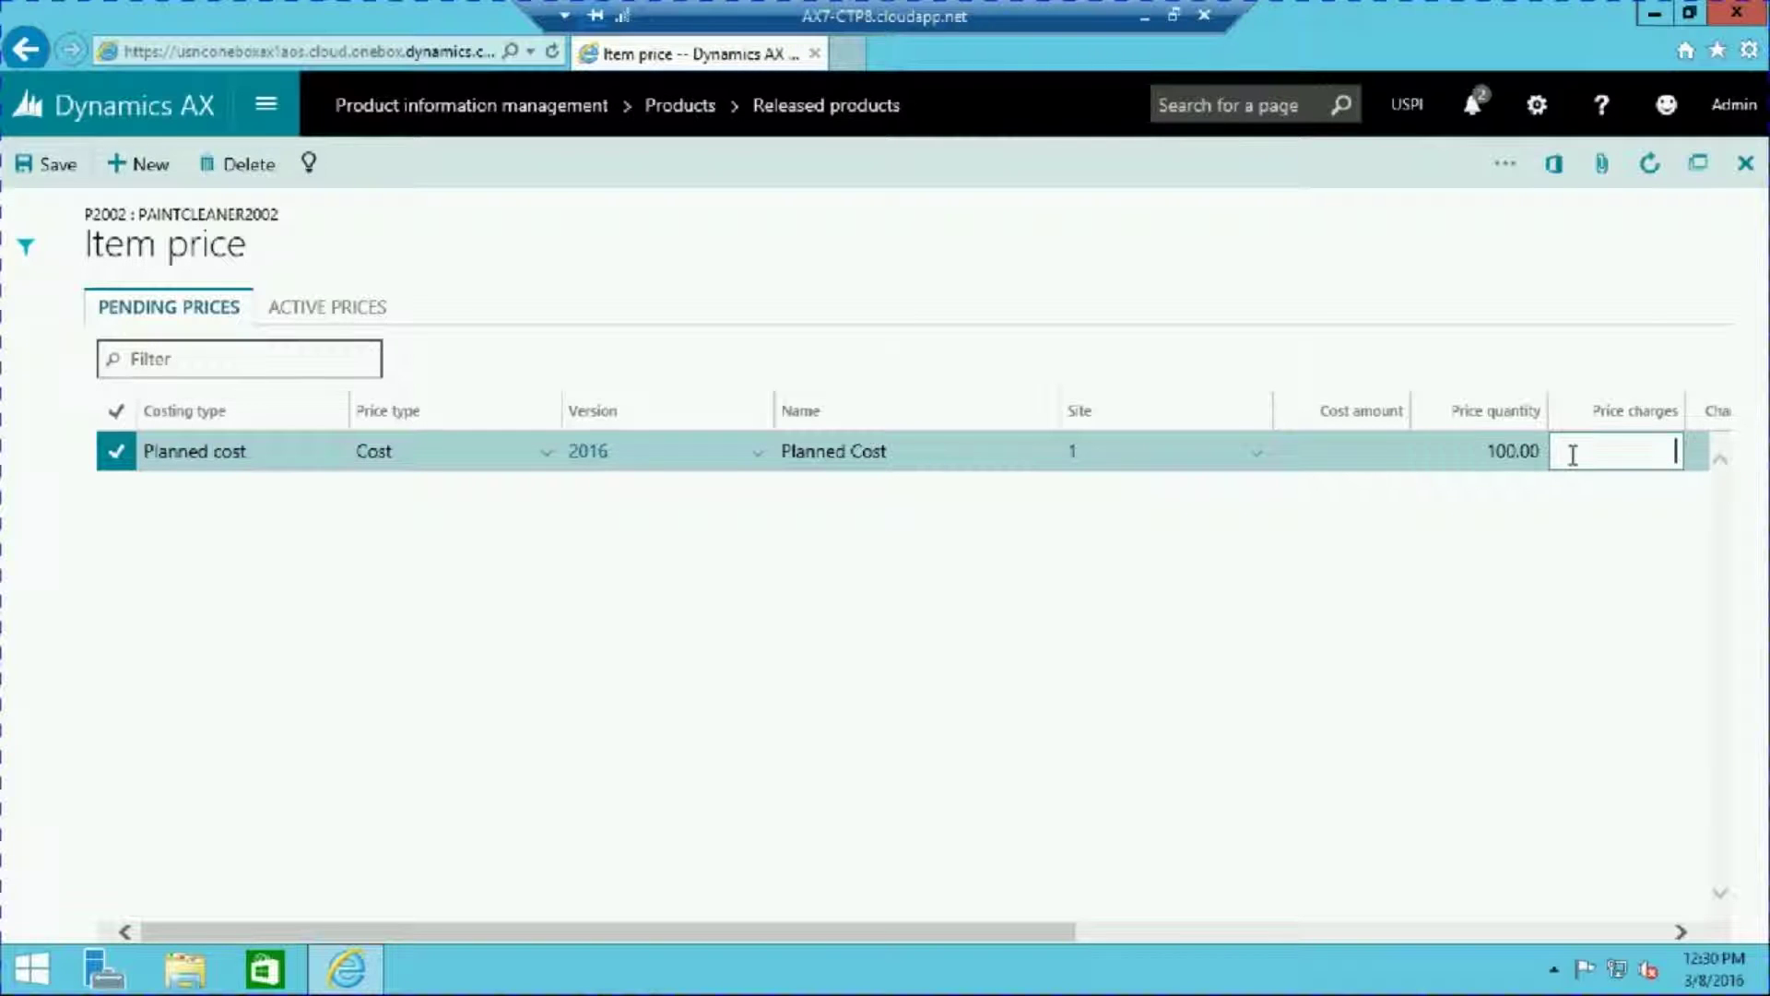
# Step: Start Calculate item cost with costing version 2016 and site 1 Production
pyautogui.click(1506, 167)
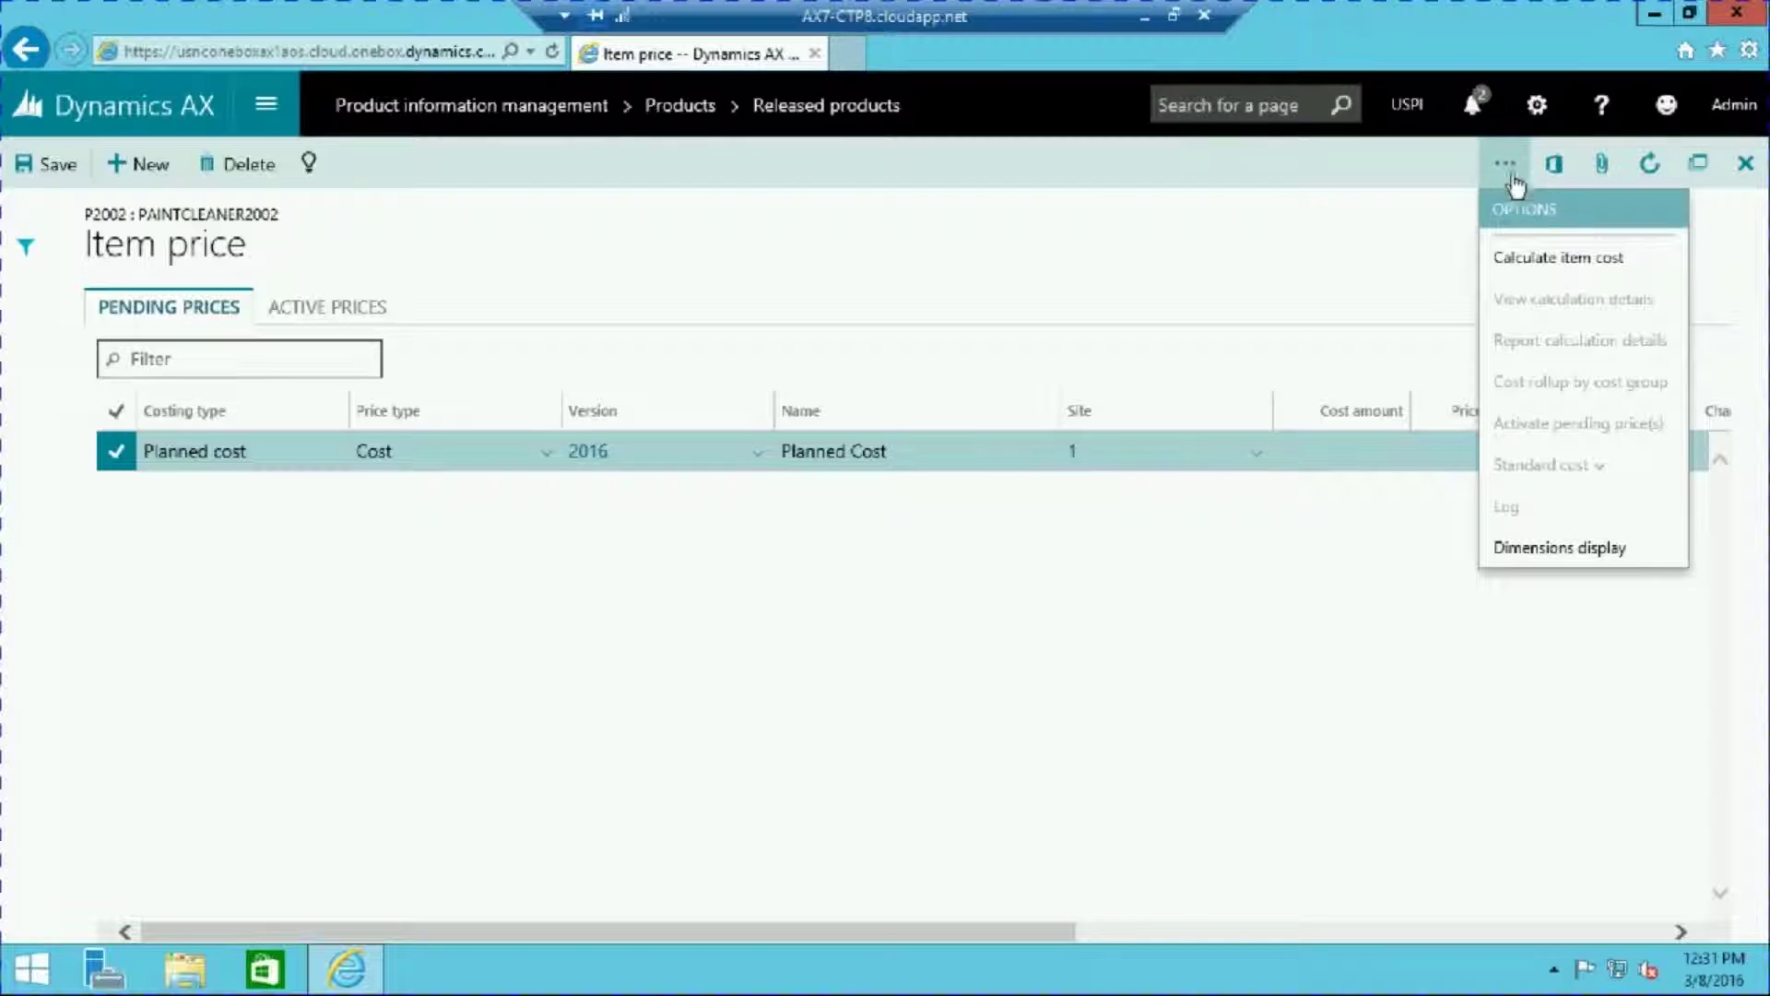
pyautogui.click(1554, 261)
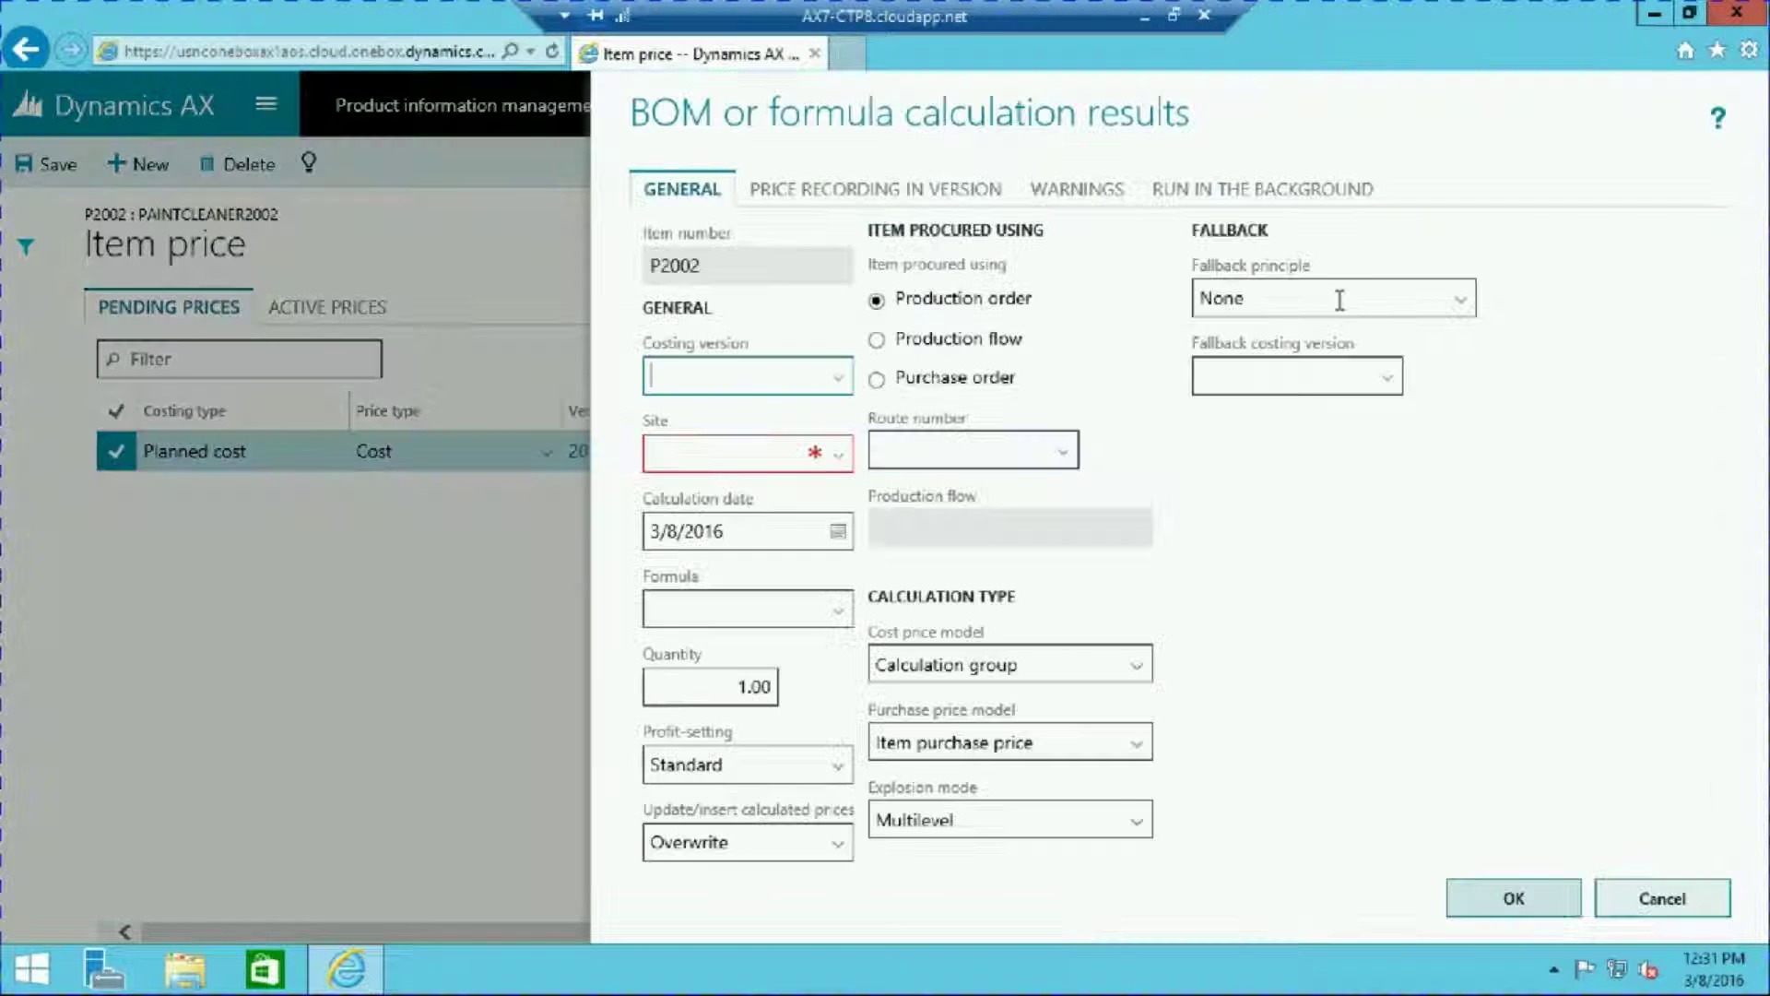
pyautogui.click(837, 385)
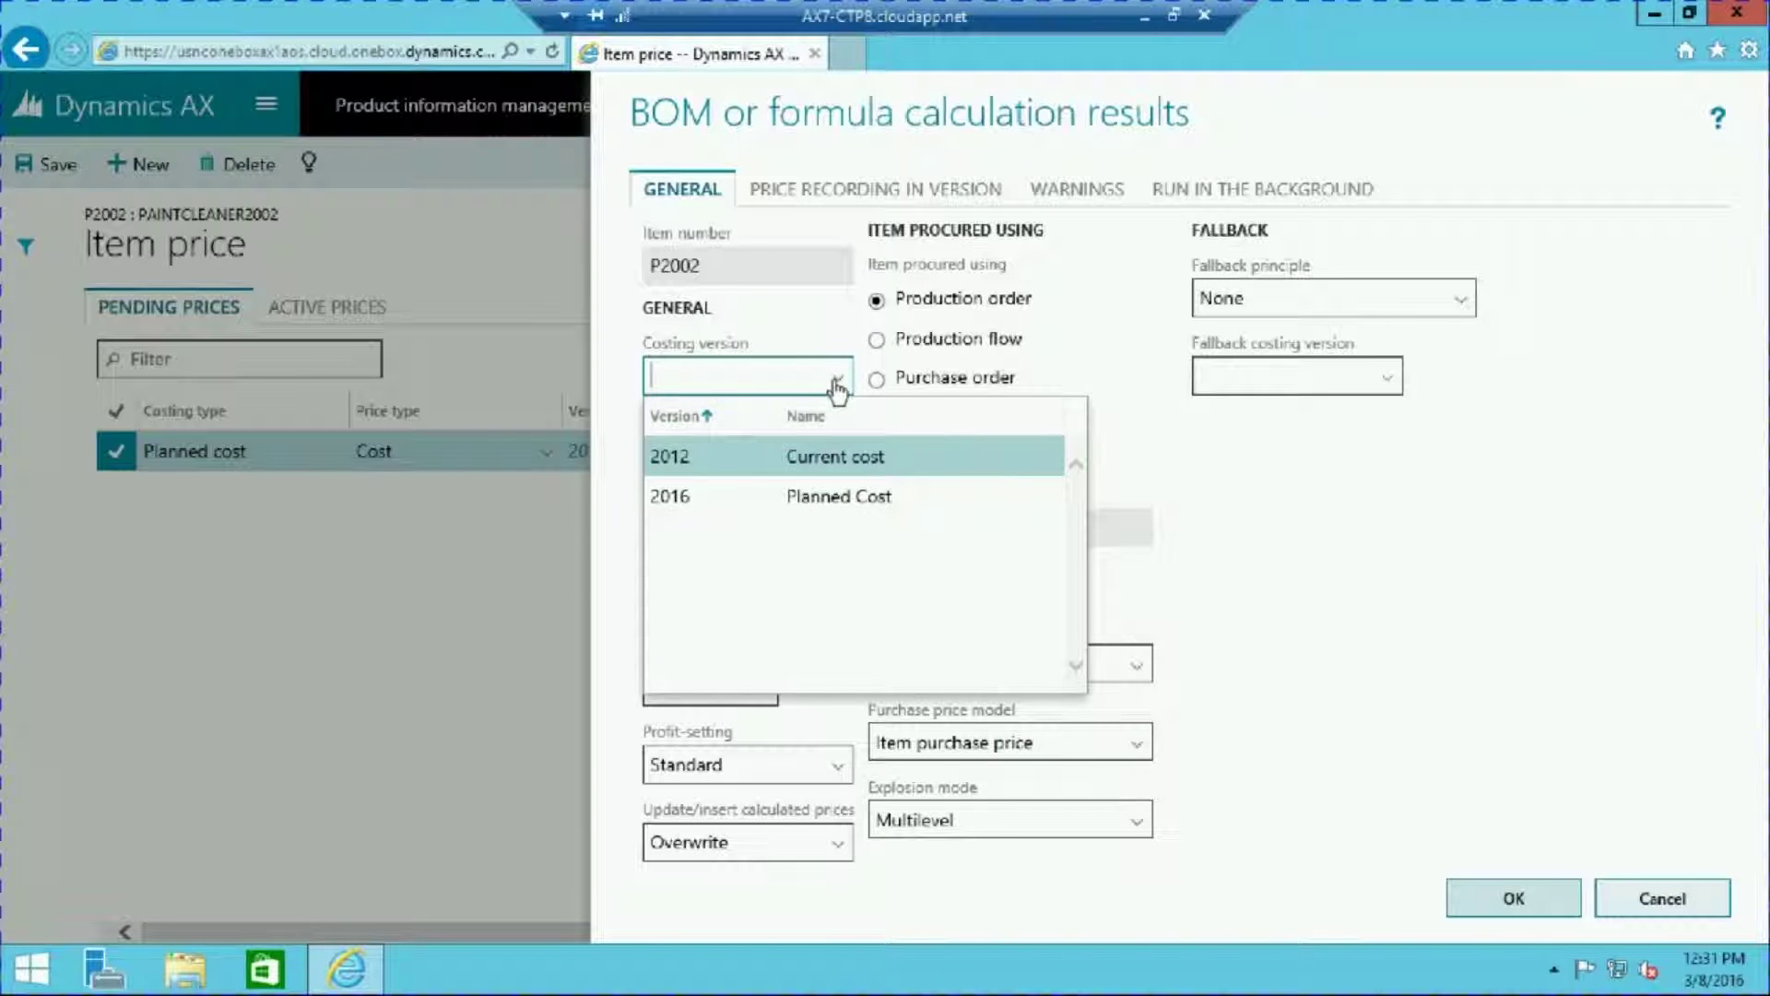
pyautogui.click(679, 498)
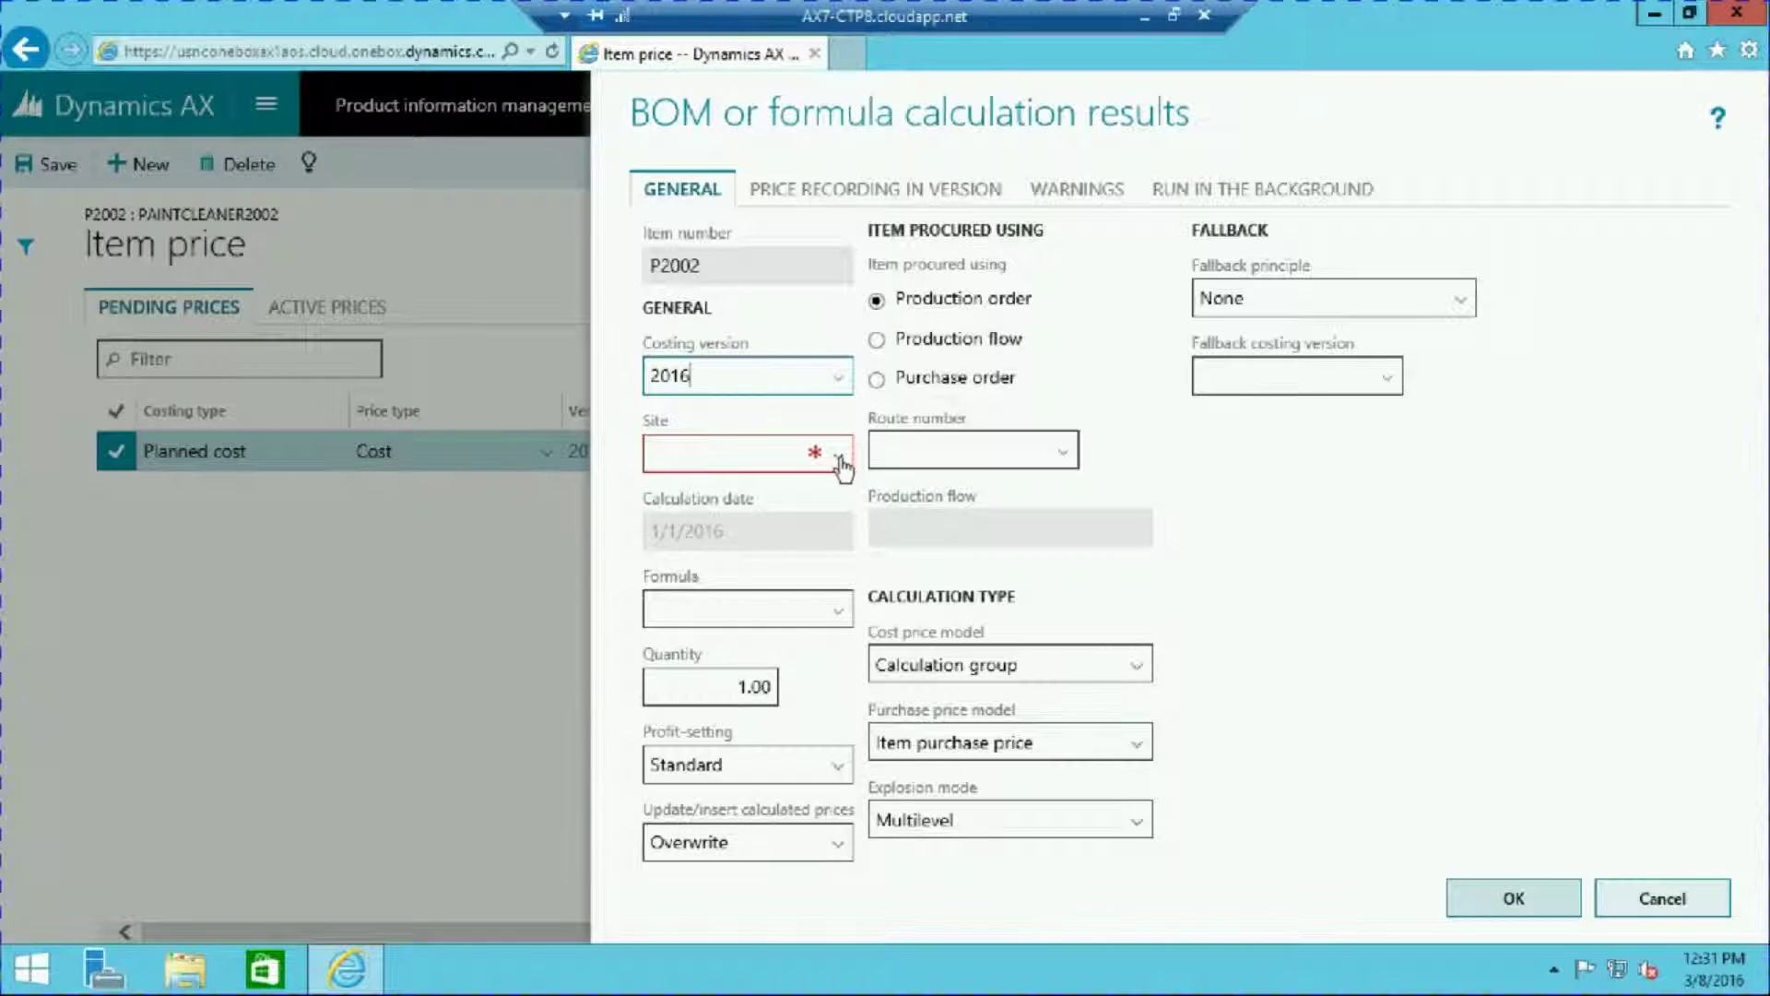
pyautogui.click(839, 456)
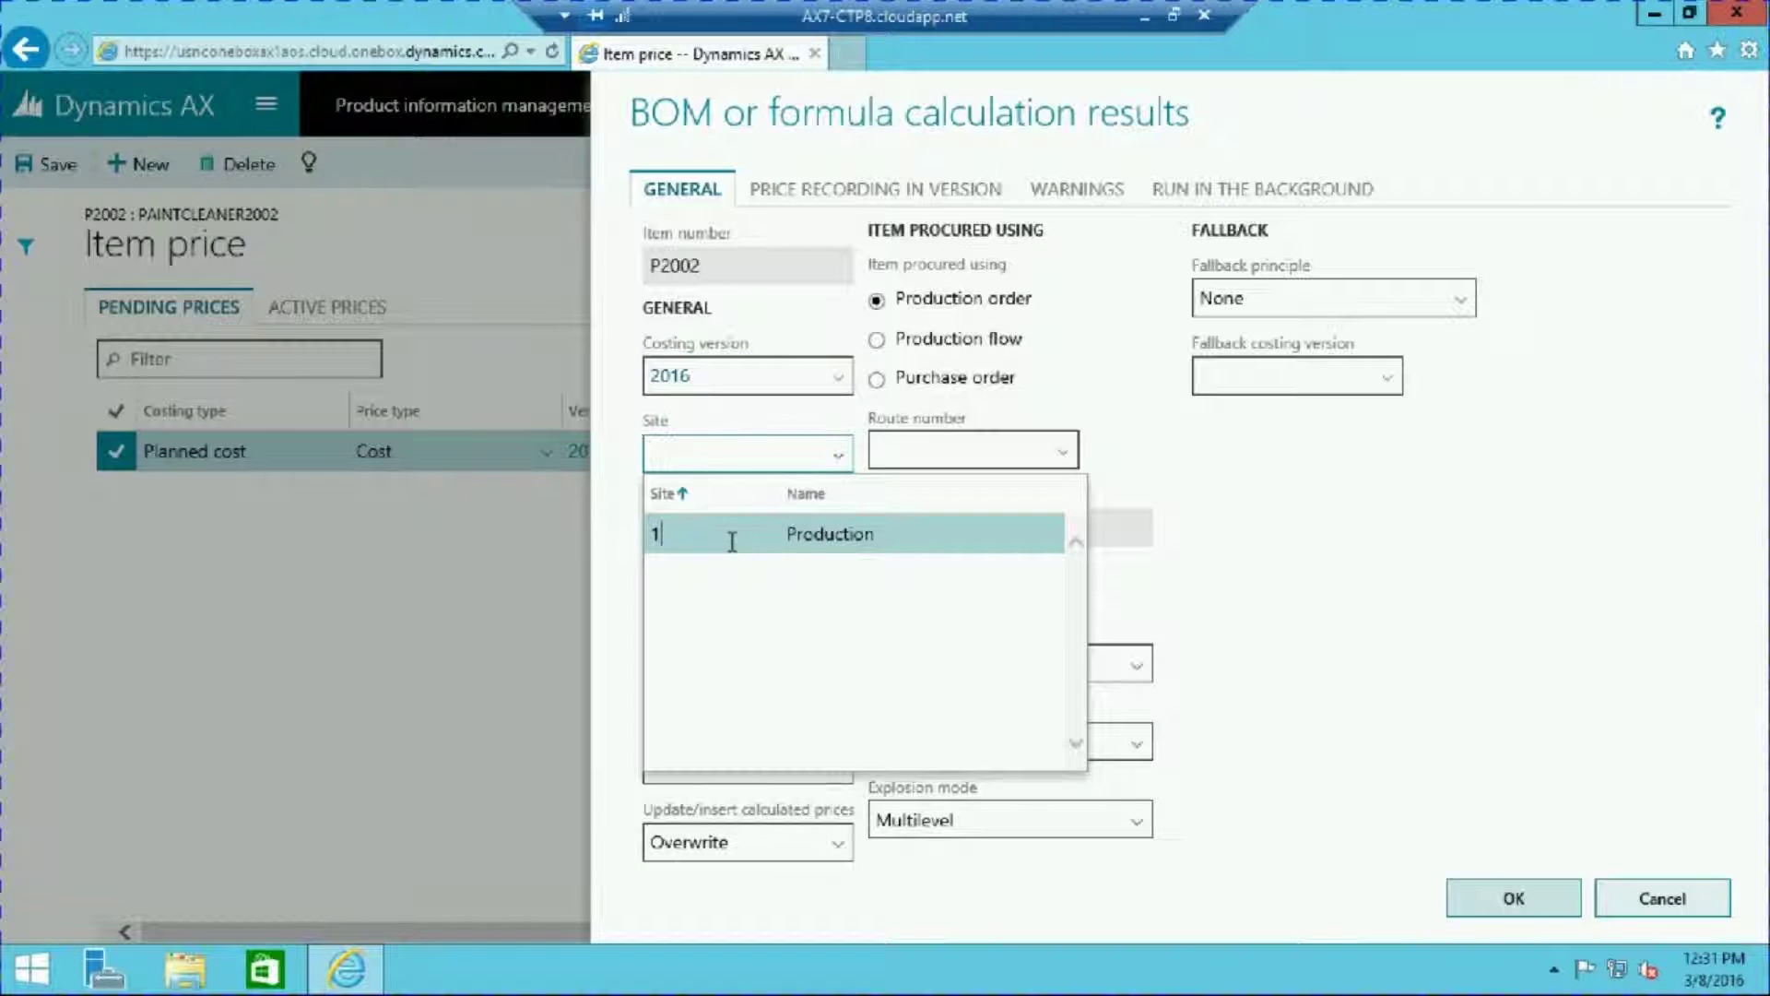
pyautogui.click(732, 541)
# Step: Choose route 000010, formula P2002 Paint Cleaner 2002, and calculation quantity 100
pyautogui.click(1064, 454)
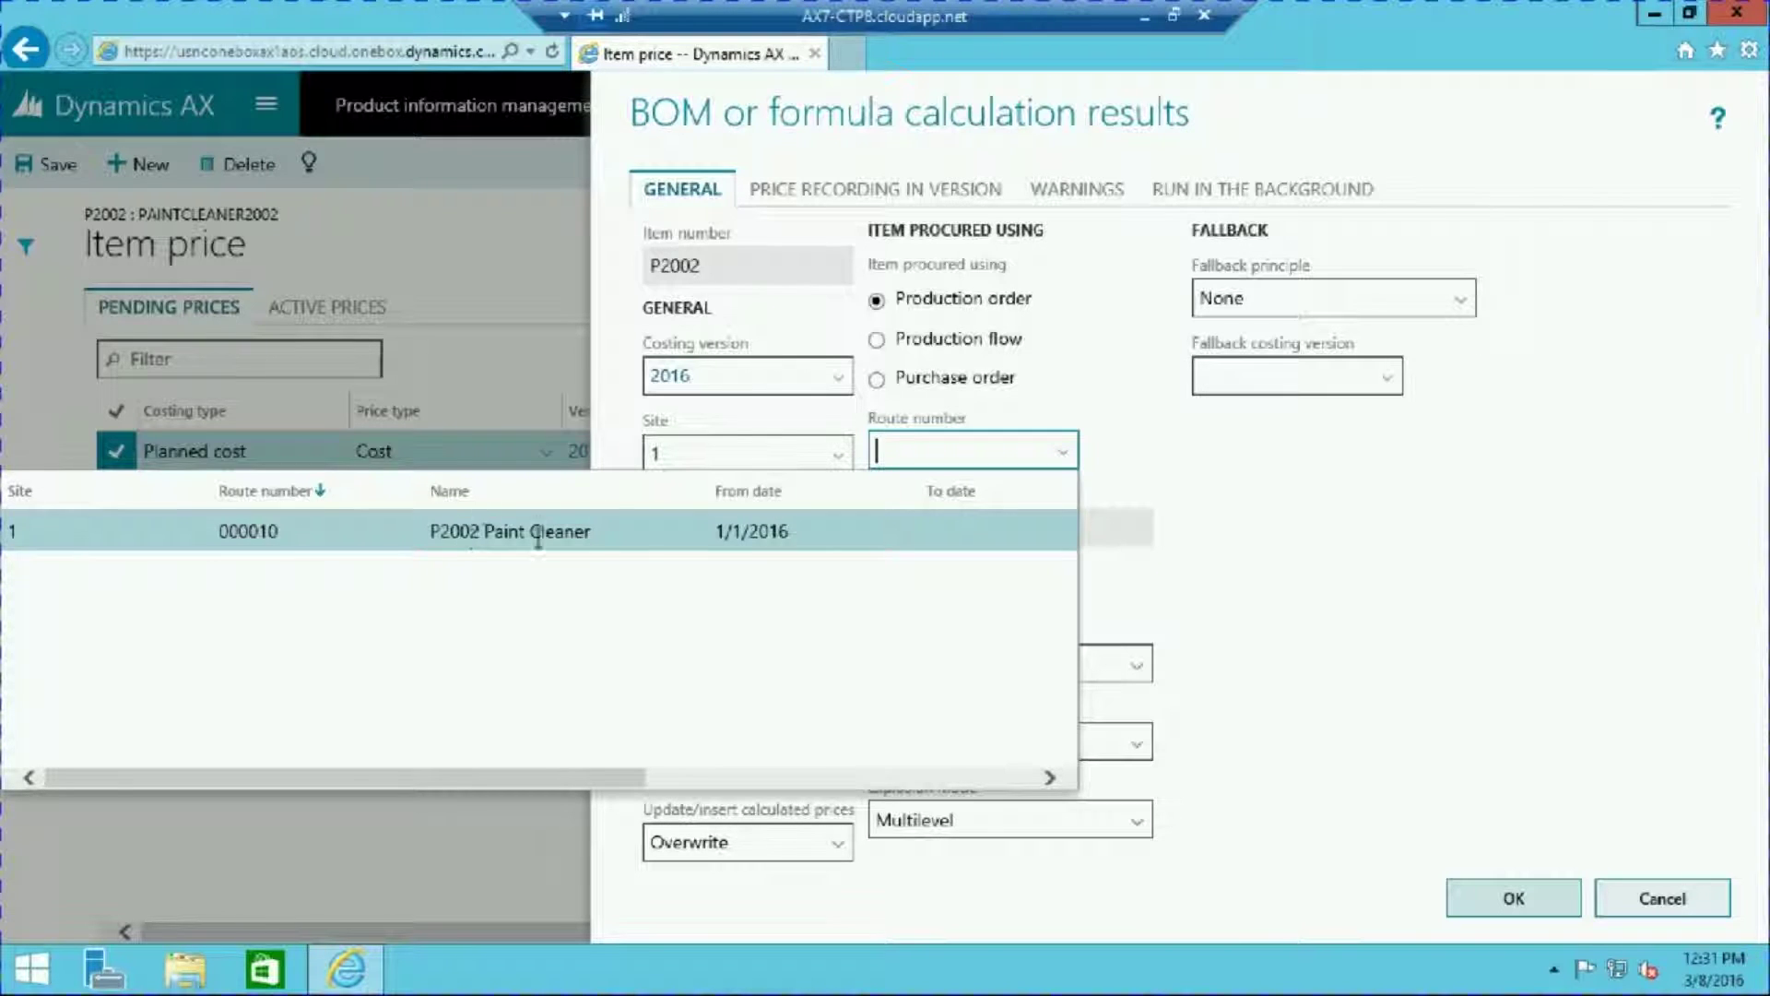
pyautogui.click(486, 532)
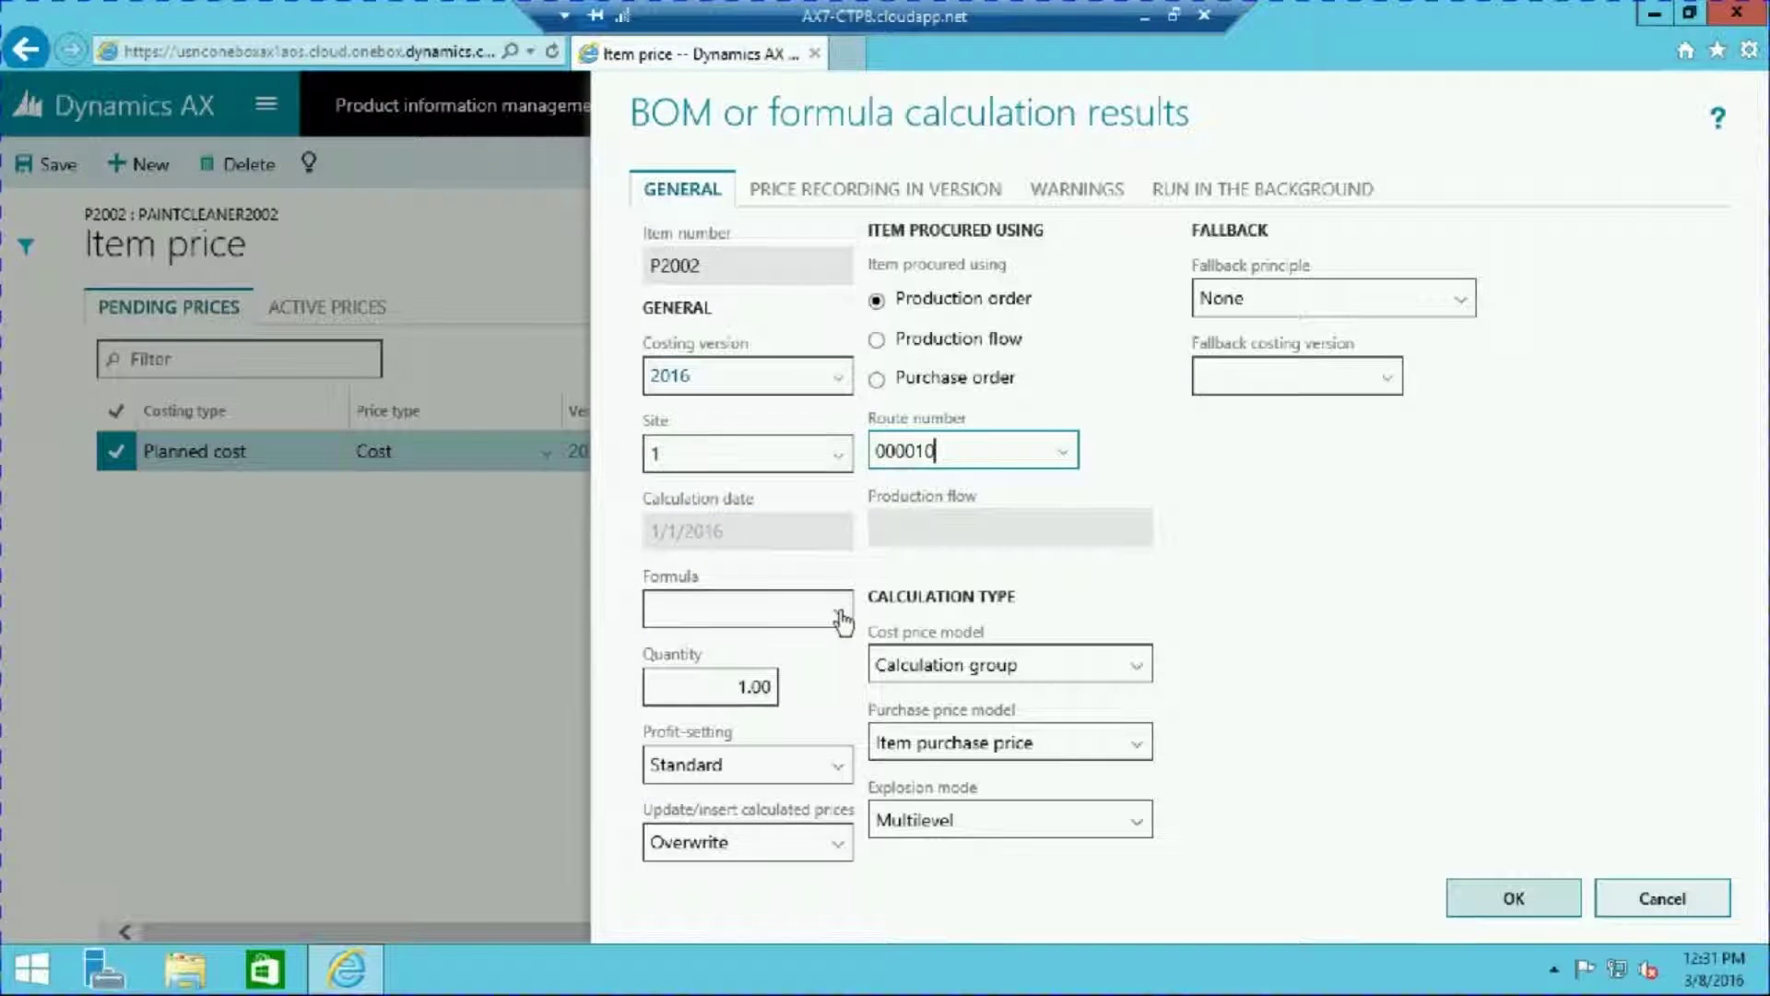
pyautogui.click(840, 613)
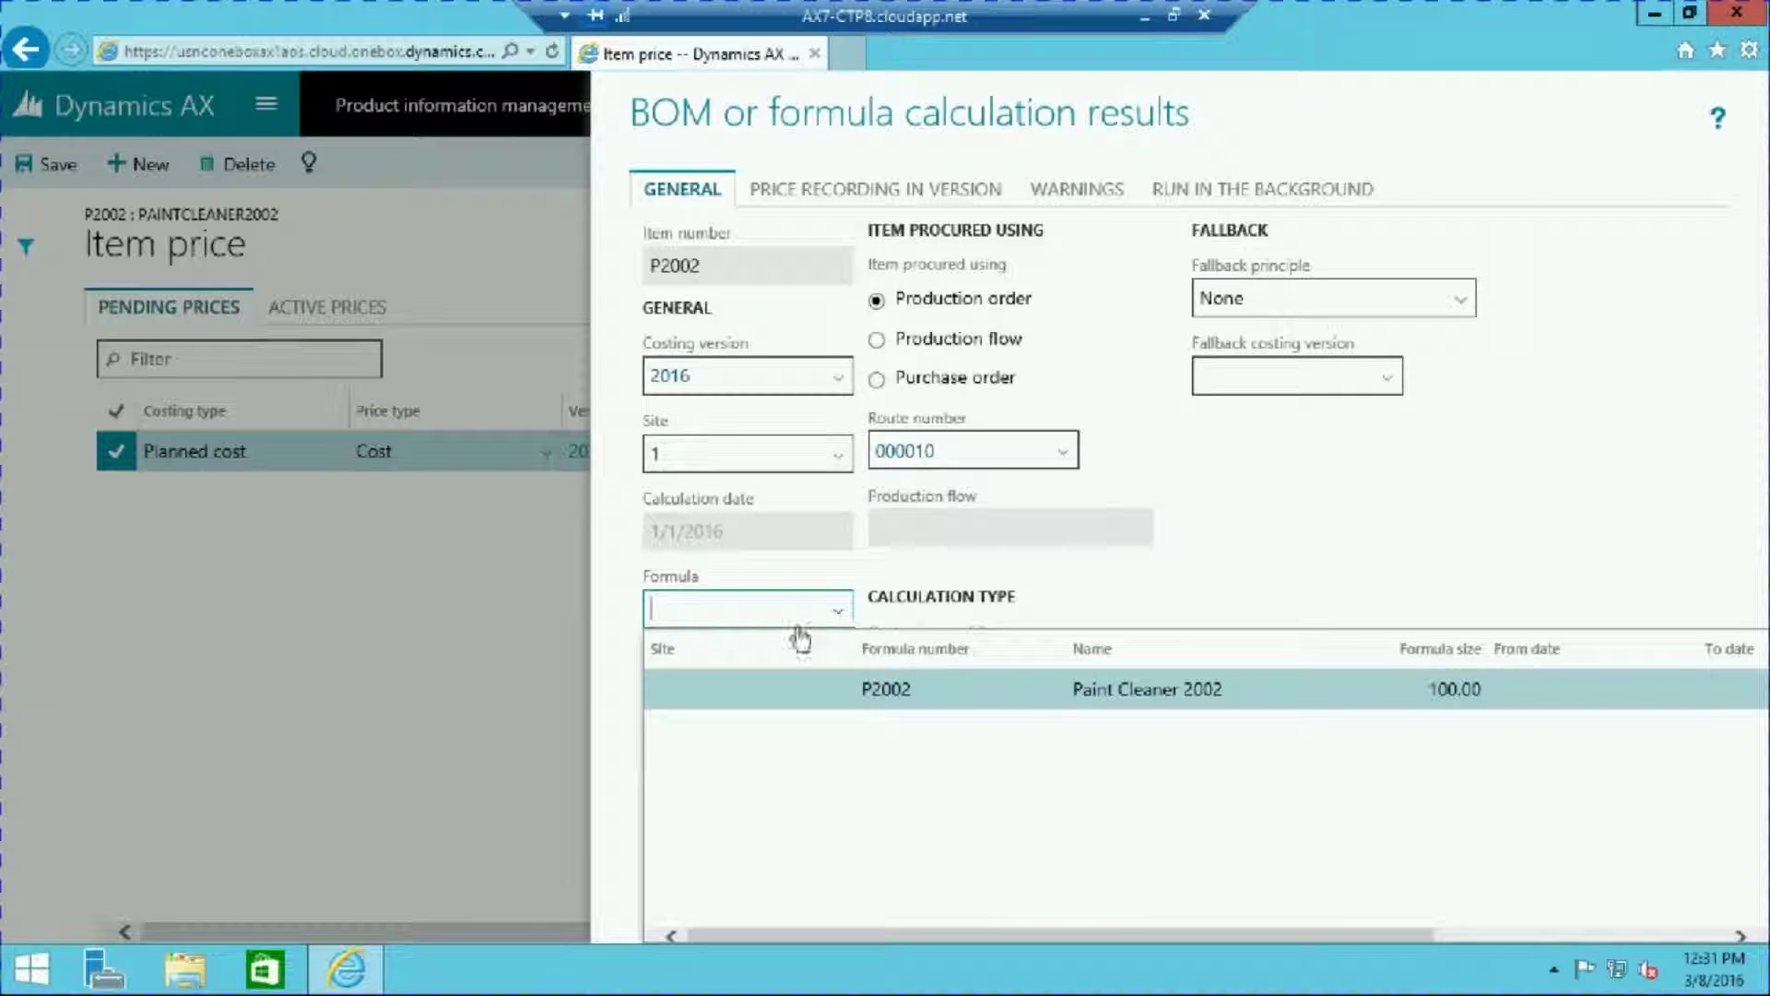
pyautogui.click(1102, 689)
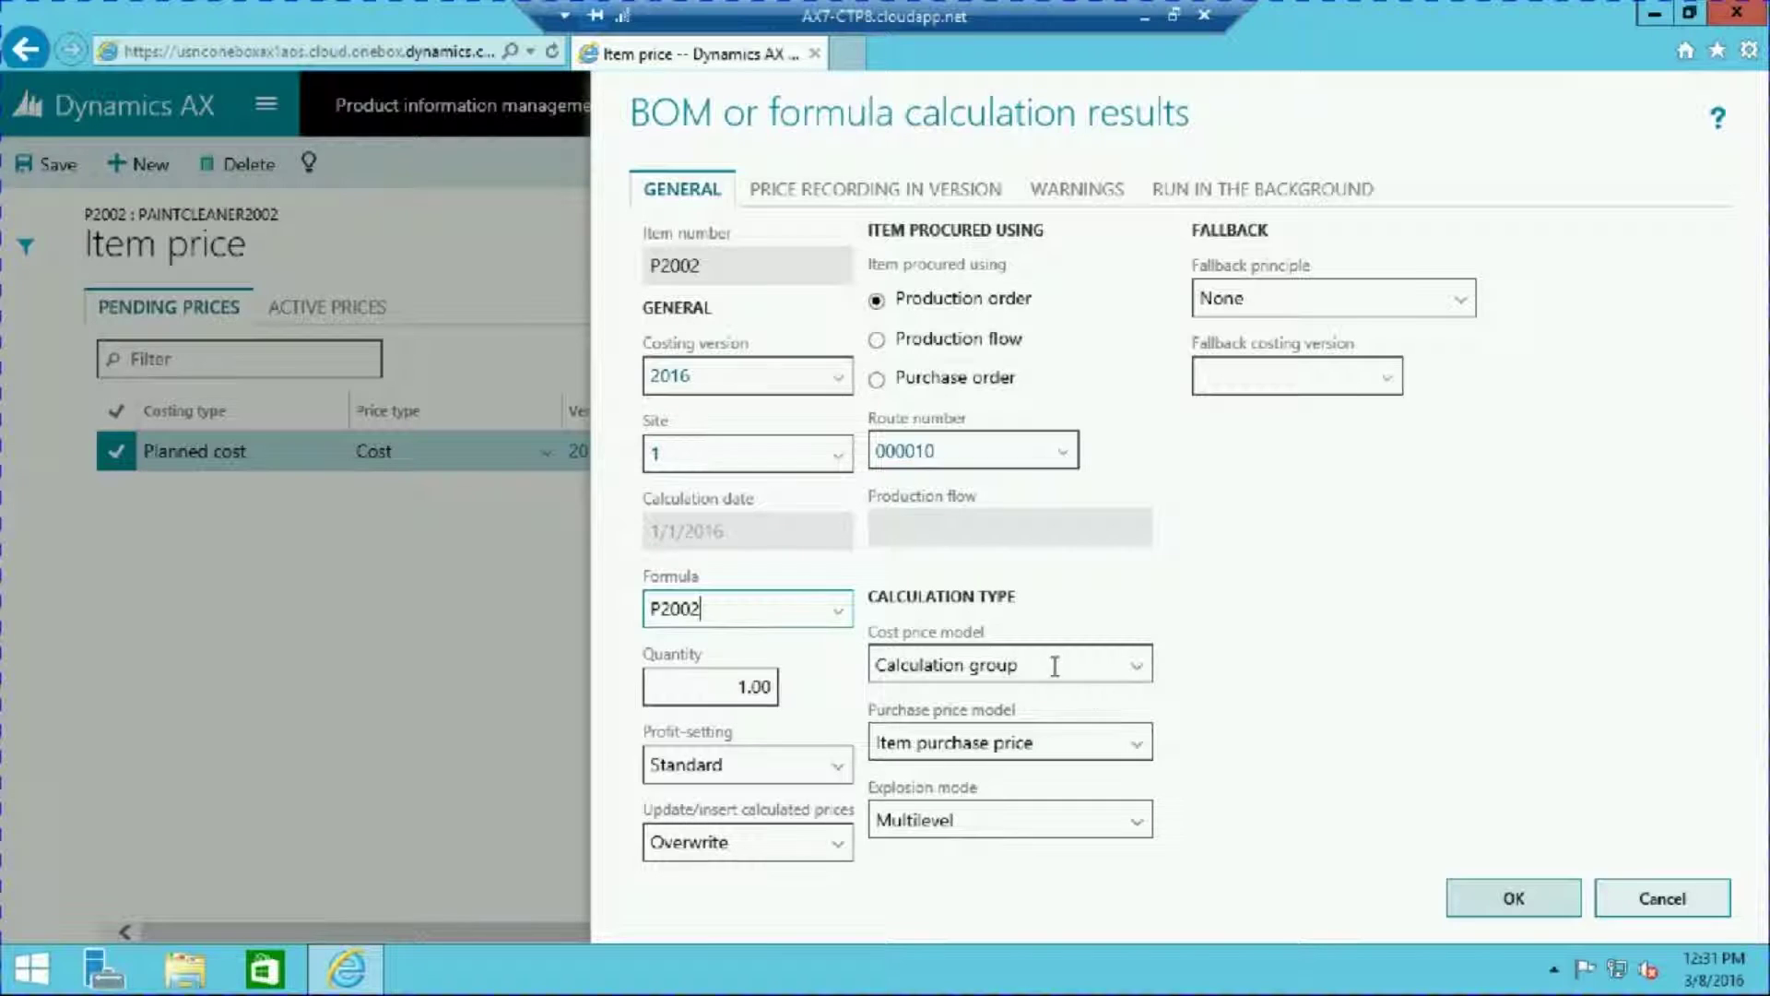
pyautogui.click(725, 687)
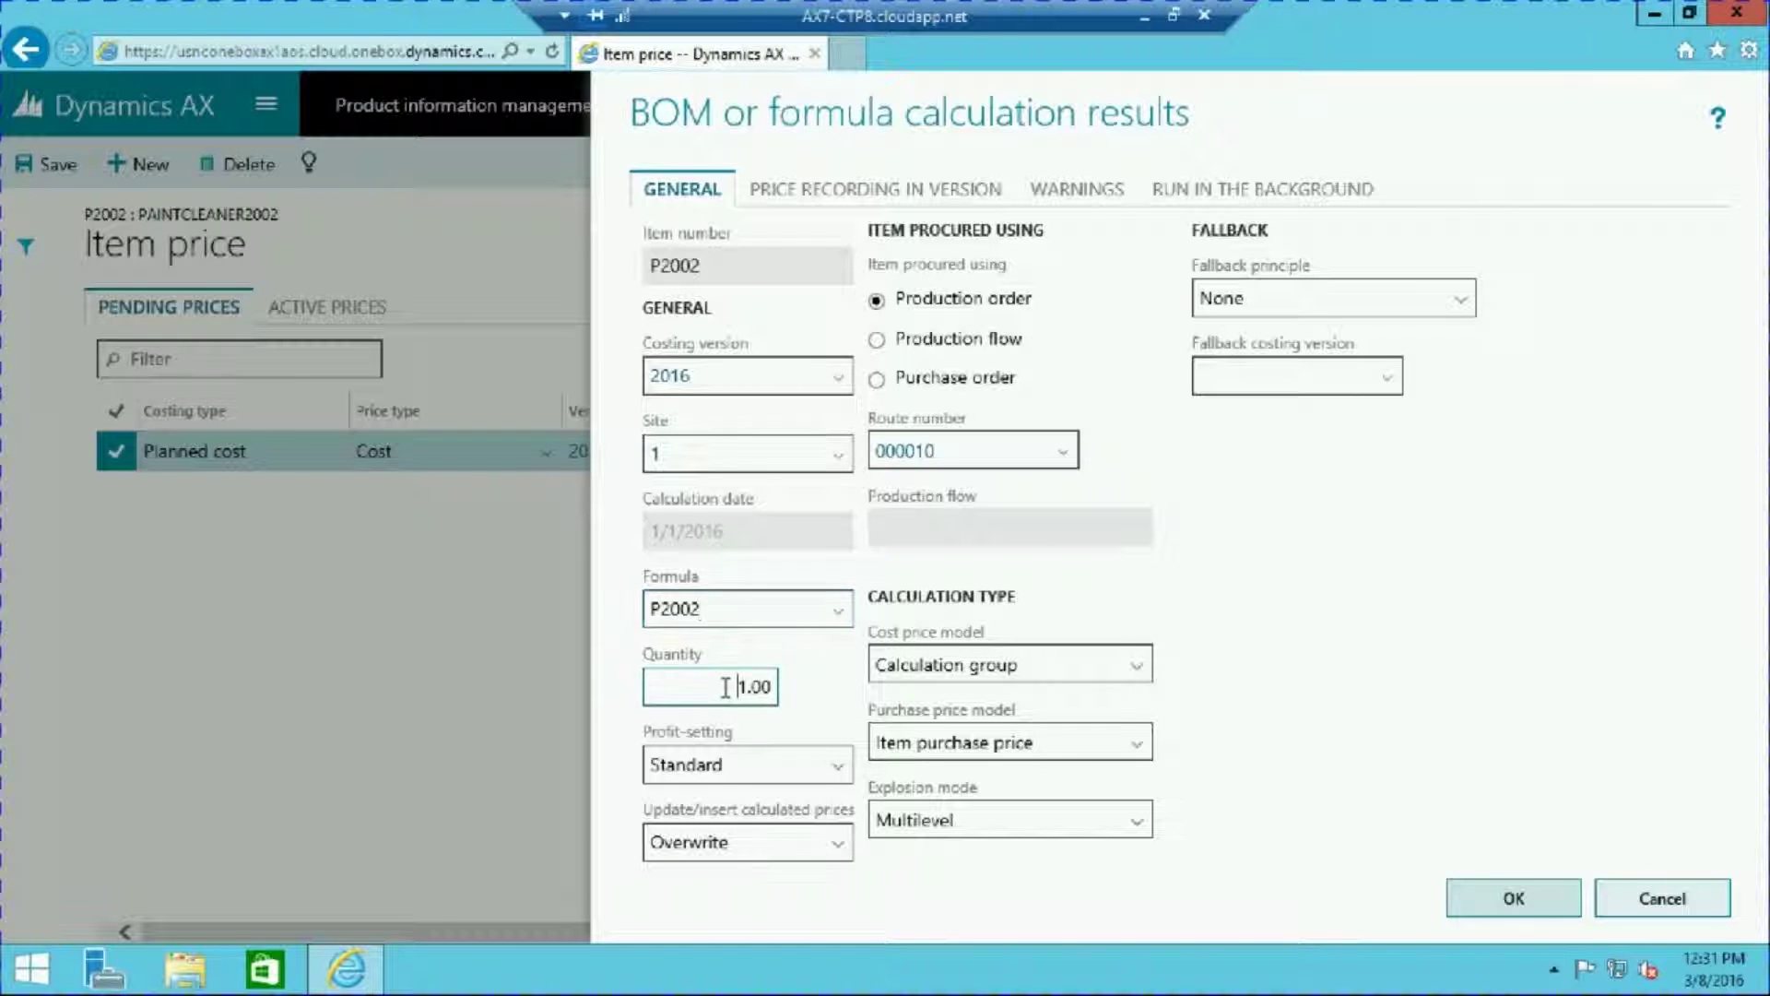
pyautogui.moveTo(726, 687); pyautogui.dragTo(802, 685)
pyautogui.write('100')
pyautogui.press('Tab')
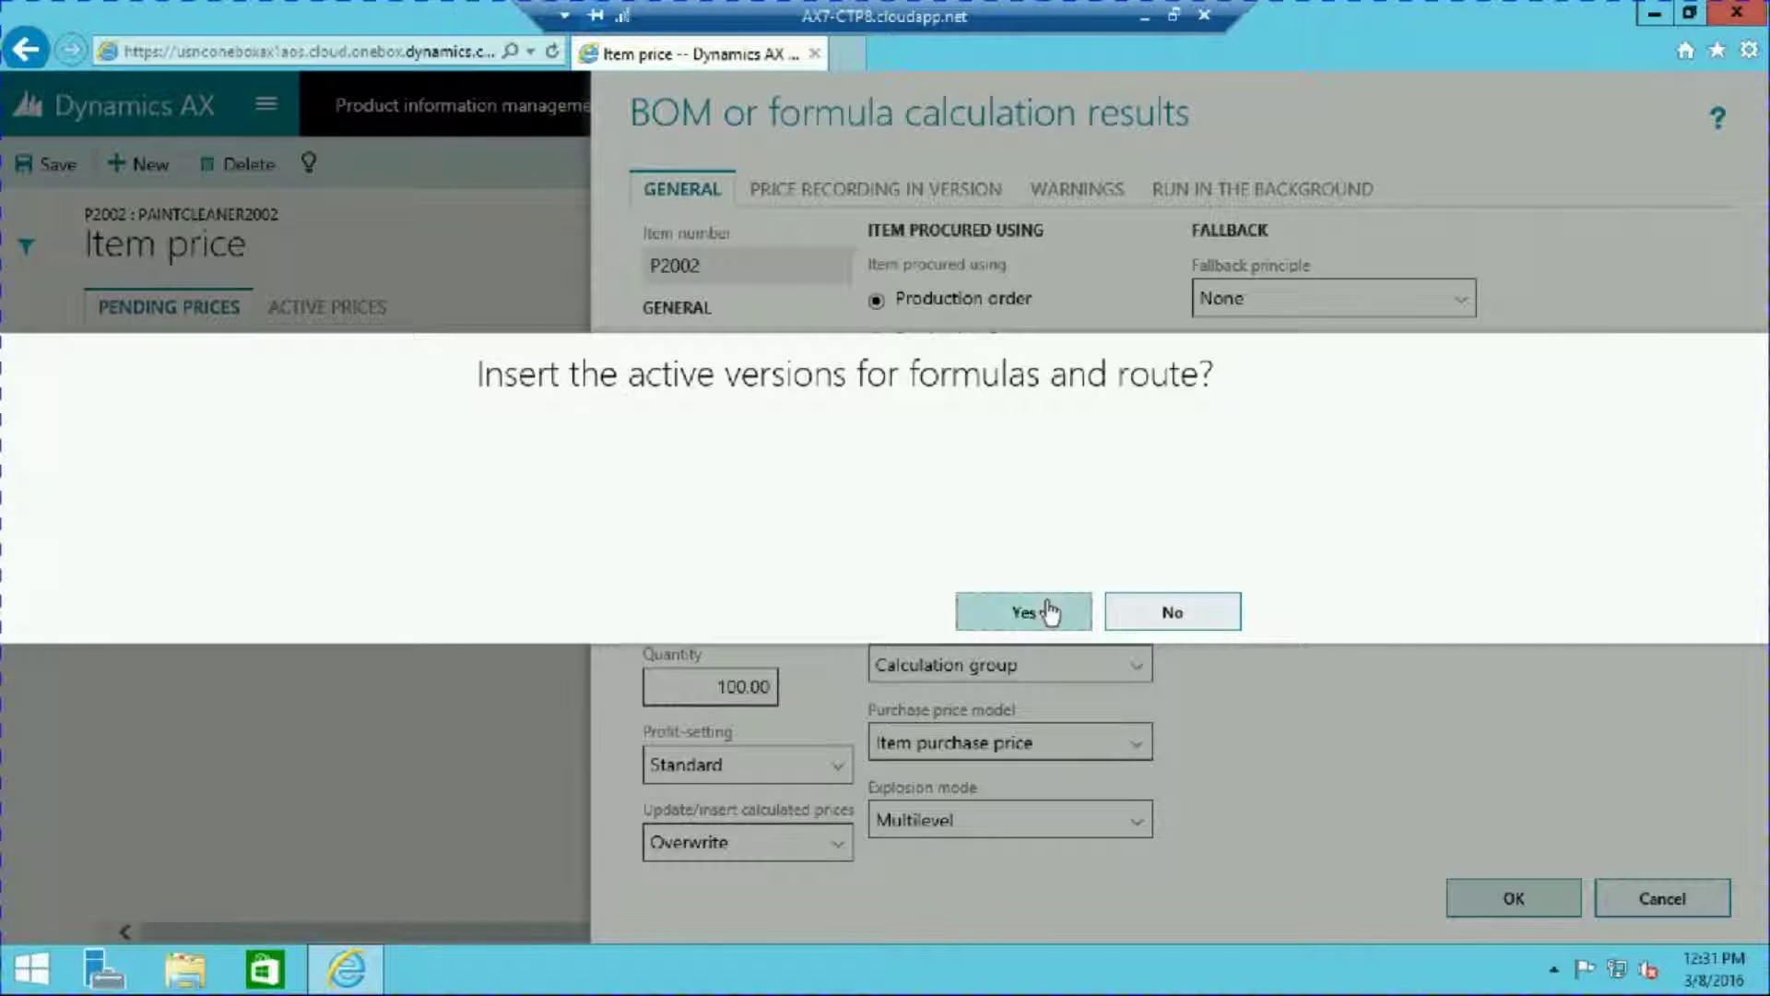
# Step: Insert active versions, turn off recording sales price and charges, and run the calculation
pyautogui.click(1050, 612)
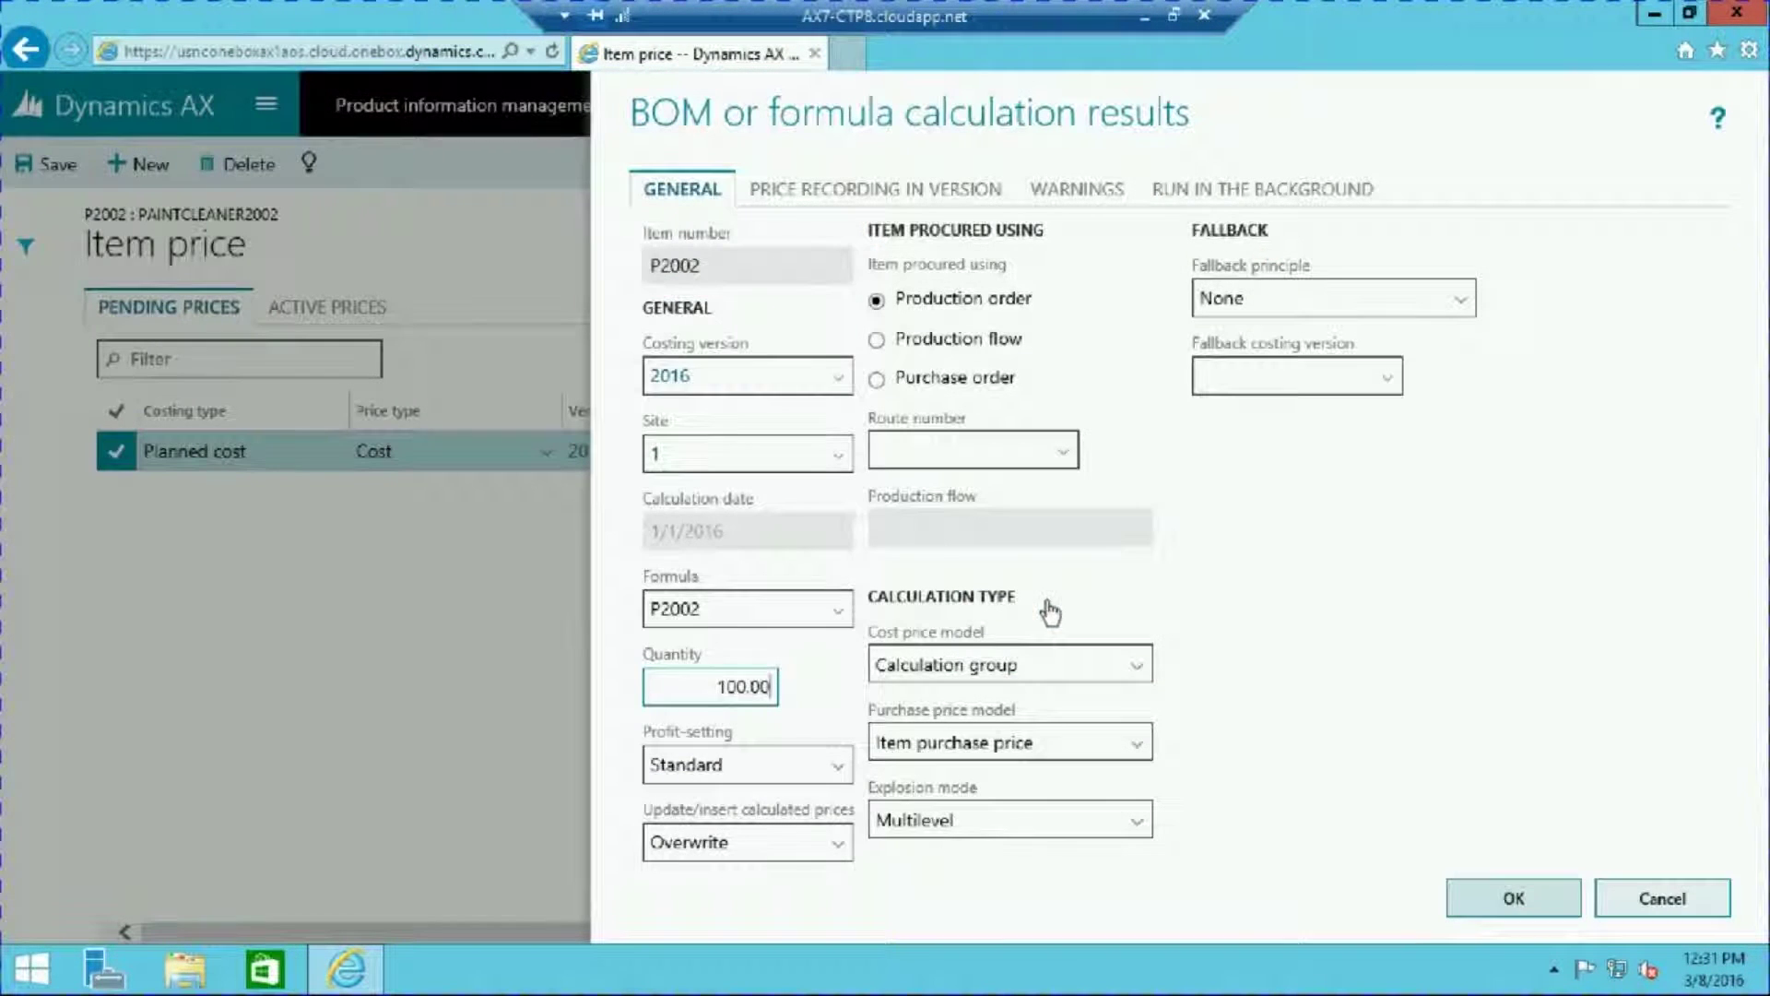
pyautogui.click(890, 195)
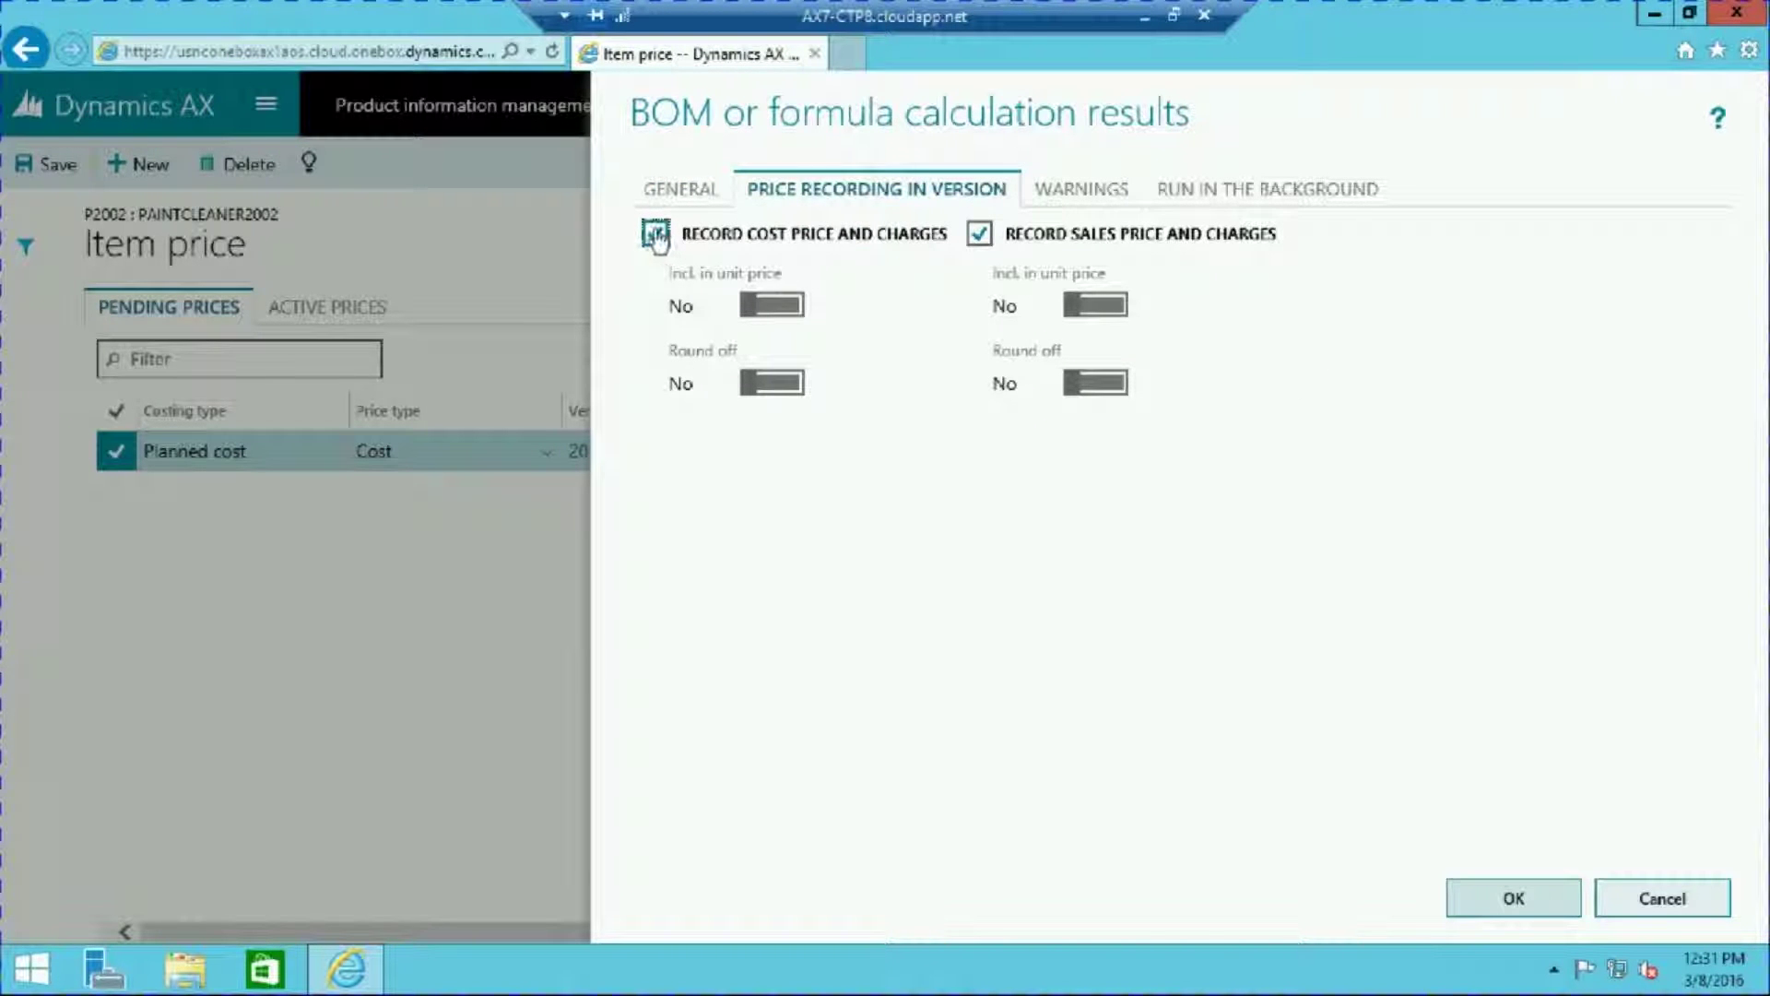
pyautogui.click(980, 236)
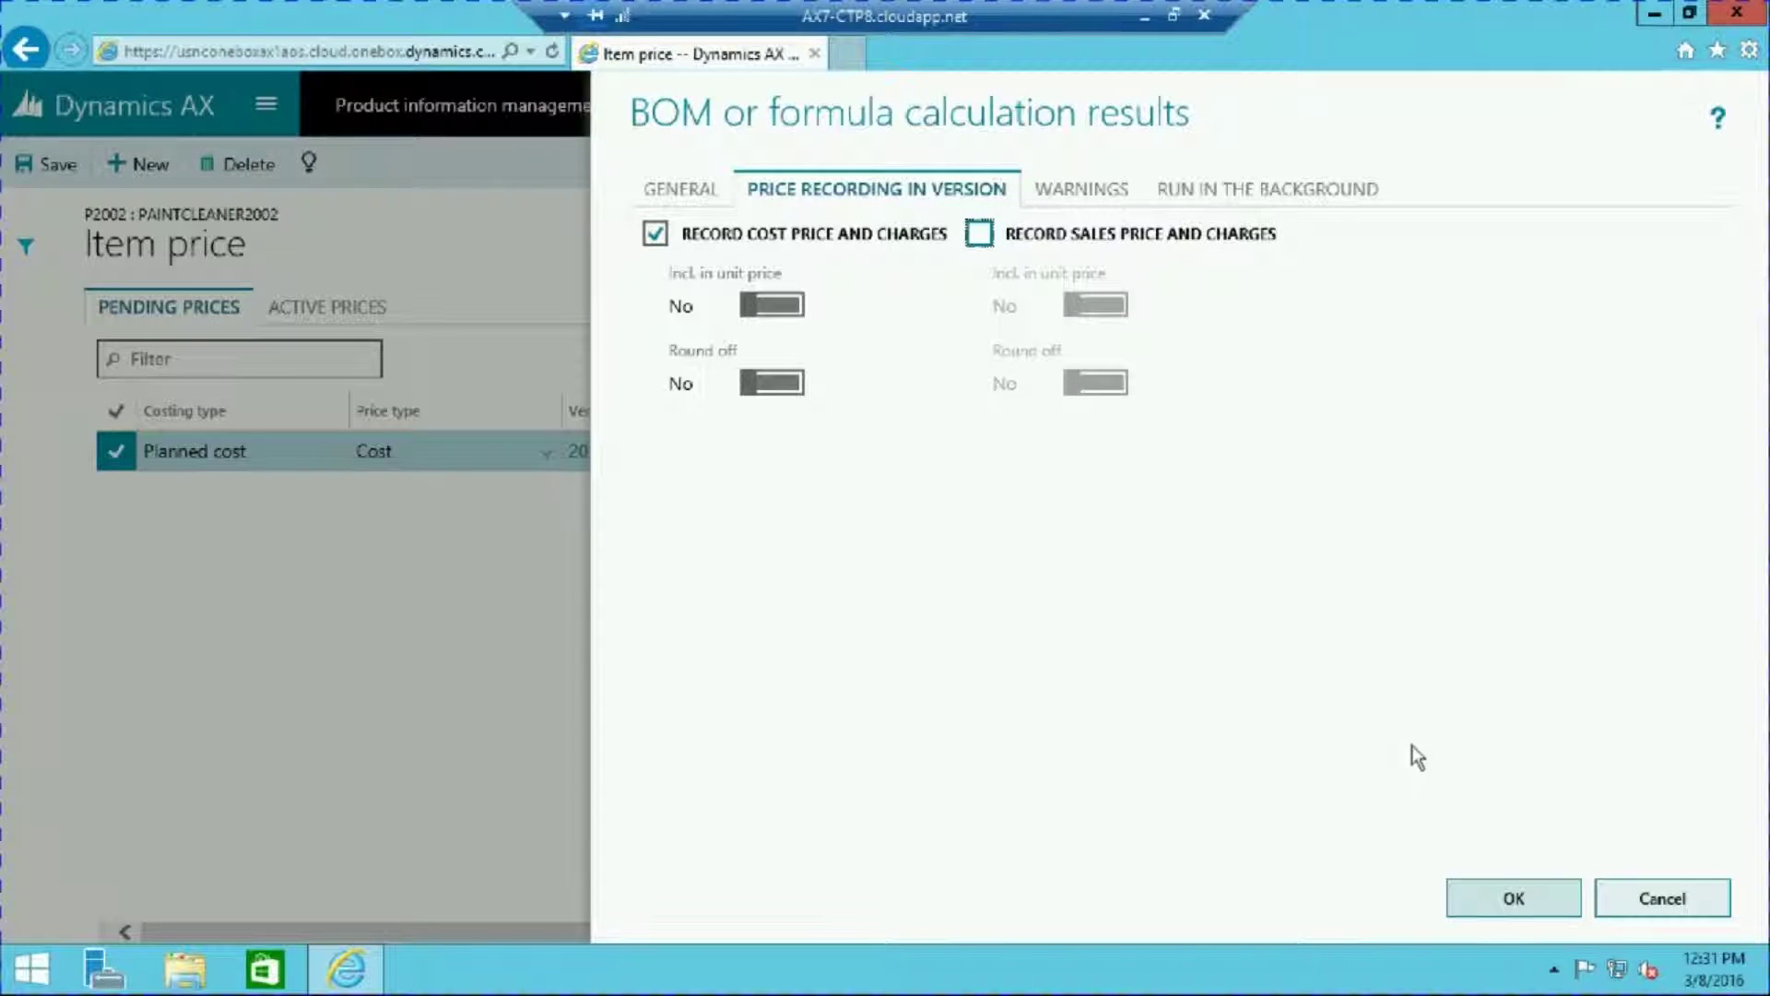
pyautogui.click(1469, 900)
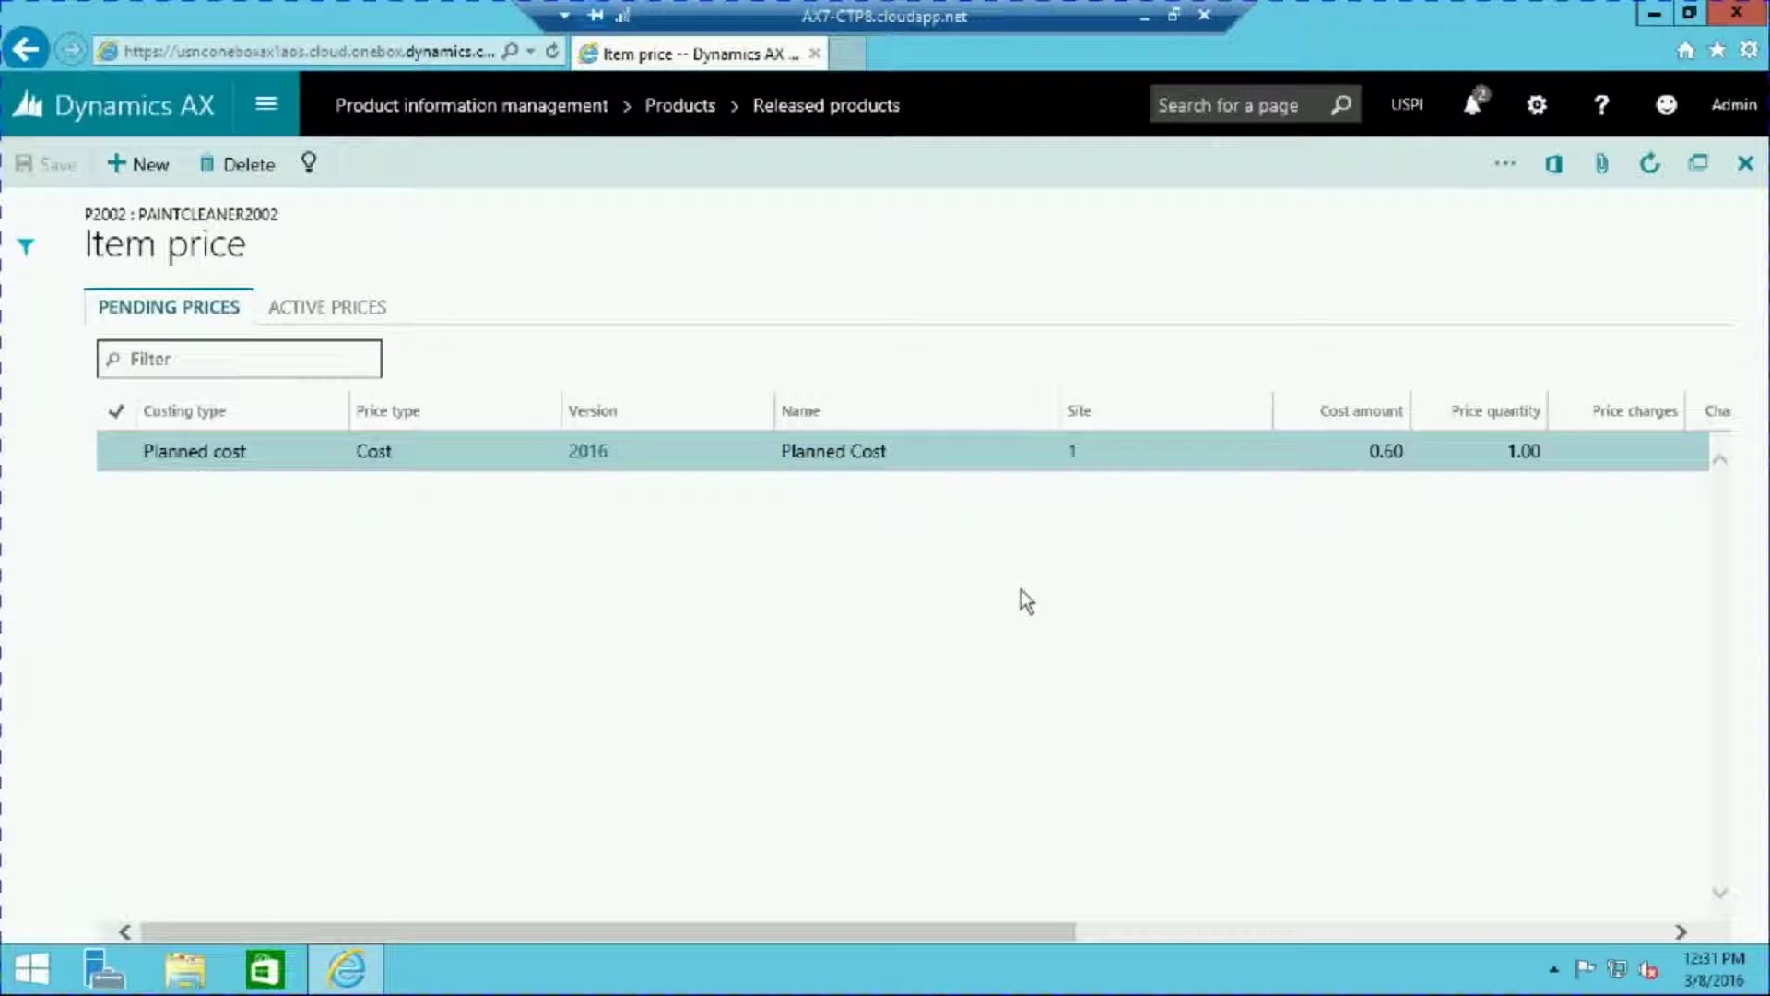
# Step: Show the calculation details for P2002's 2016 planned cost: a 100.00 lb formula with components M2001–M2004
pyautogui.click(1379, 453)
pyautogui.click(1505, 169)
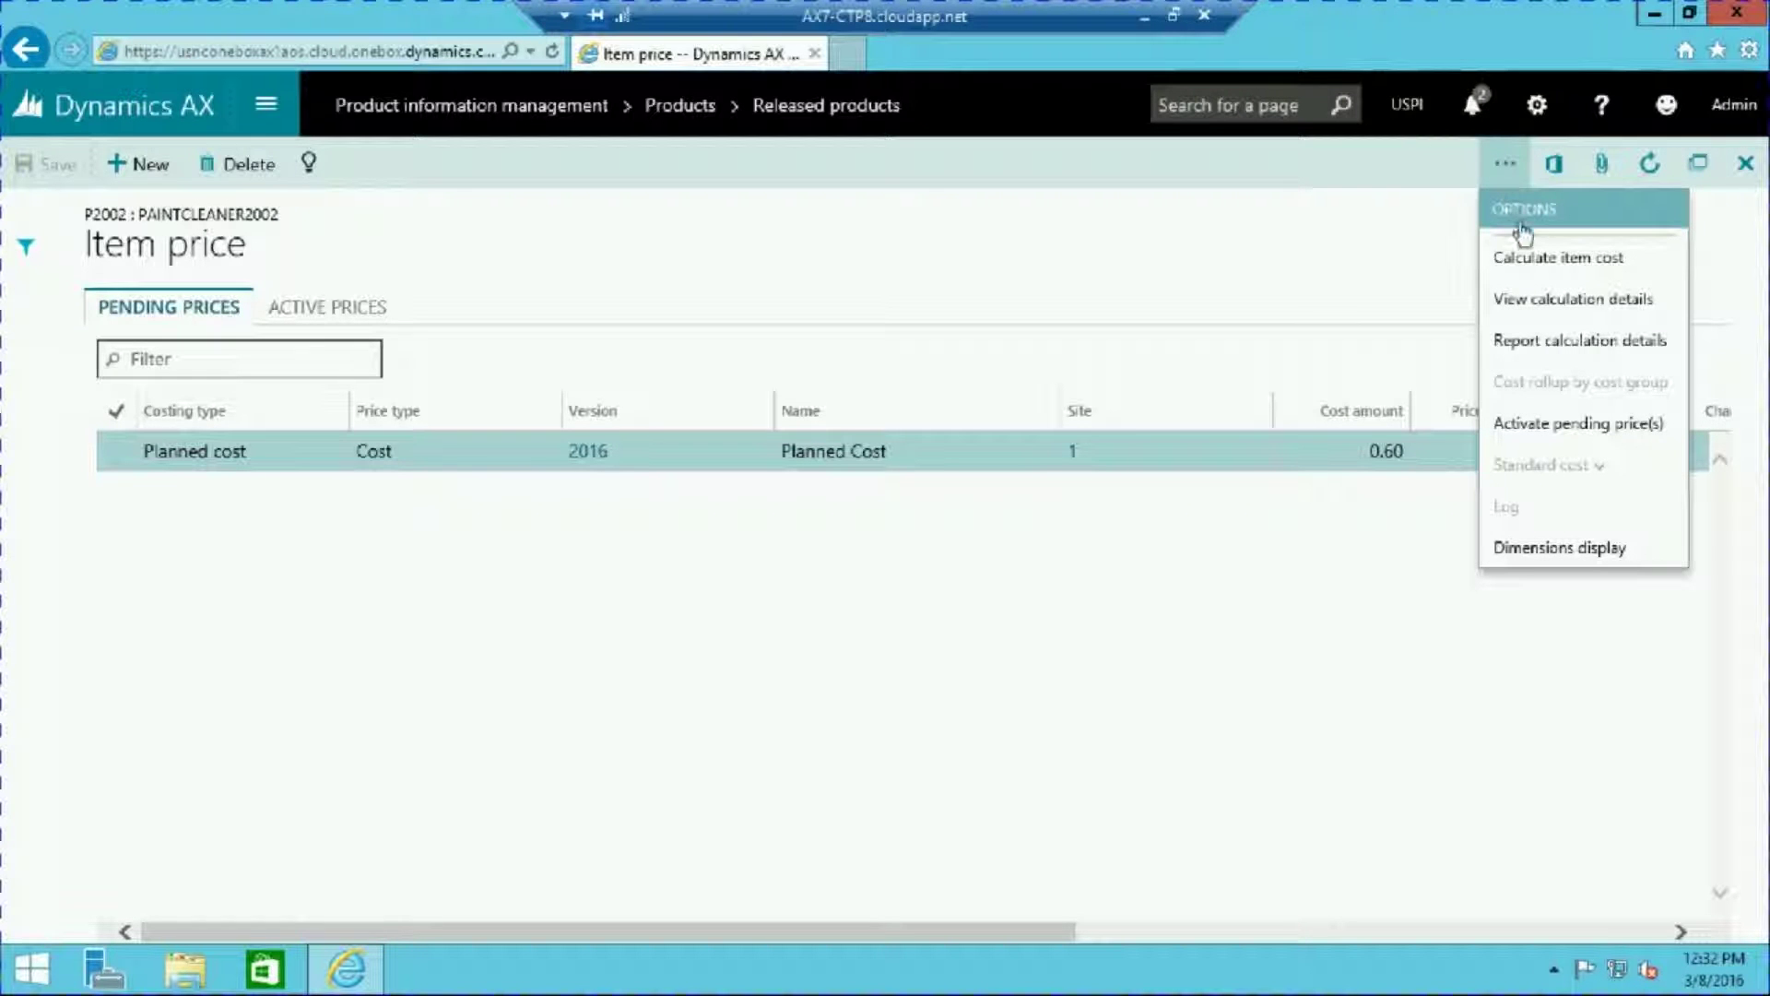
pyautogui.click(1535, 301)
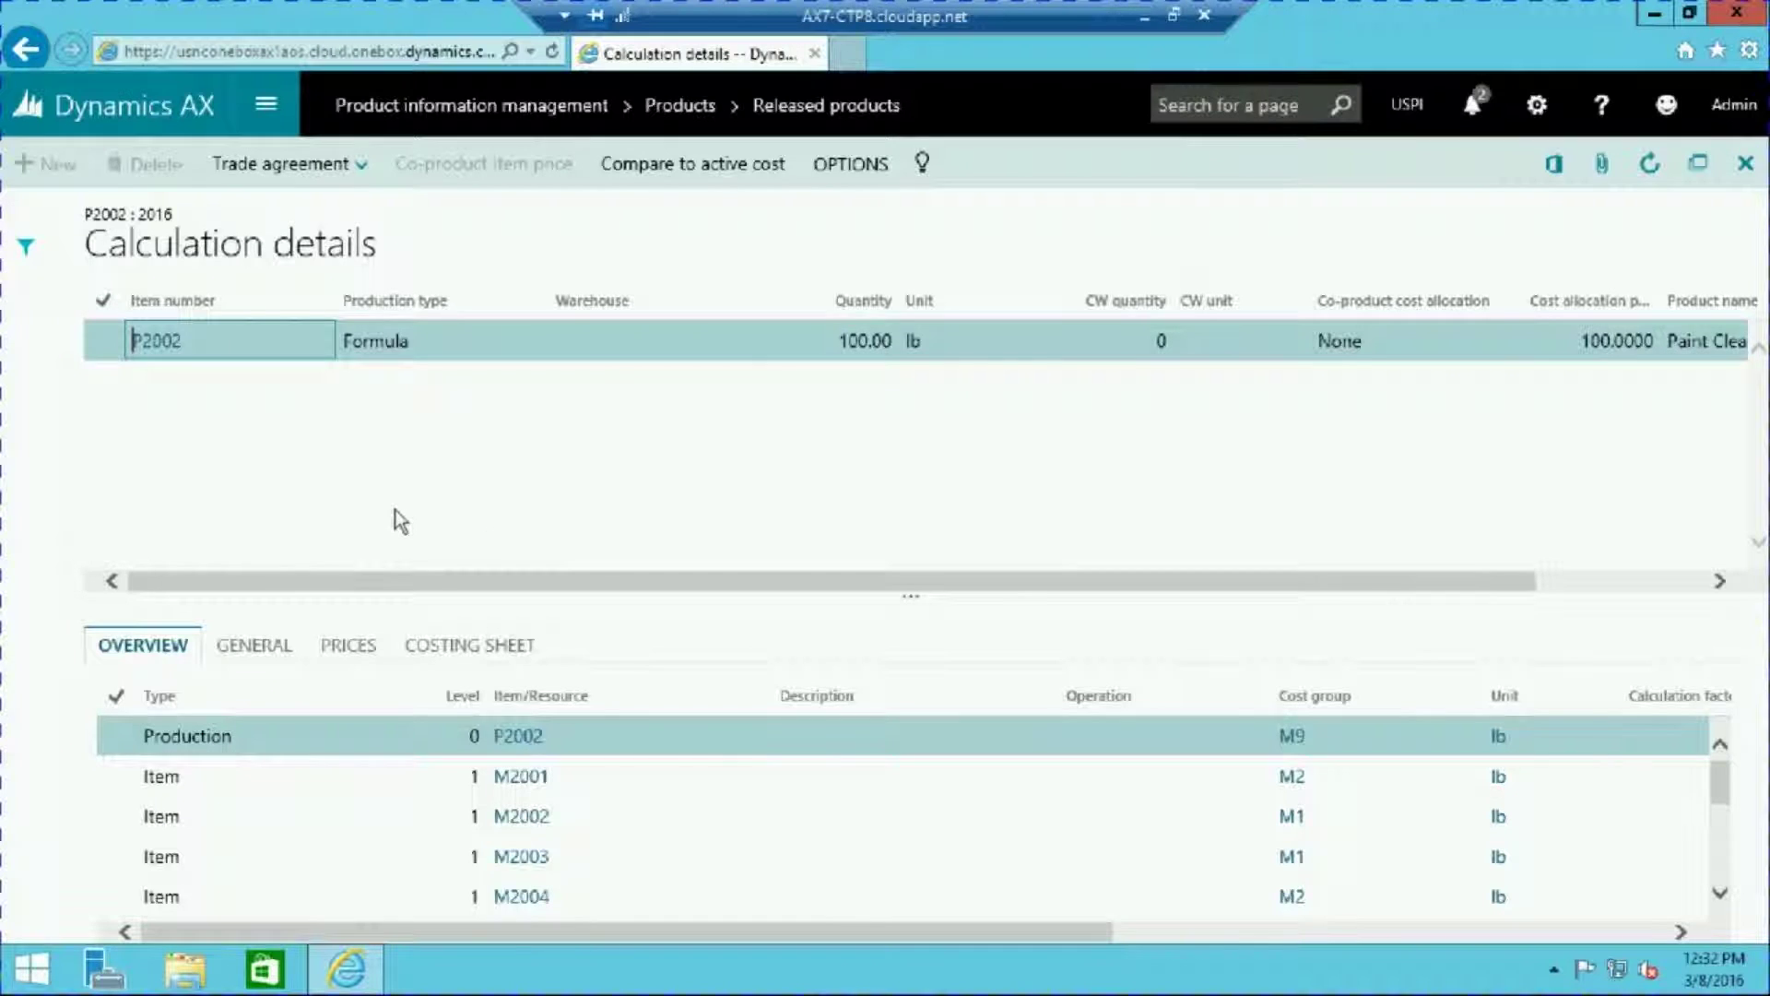
# Step: Scroll the Overview grid to show components through M2006, OVH1–OVH3, and per-lot-size costs like 13.75 and 31.20
pyautogui.click(1720, 893)
pyautogui.click(1720, 893)
pyautogui.click(1721, 893)
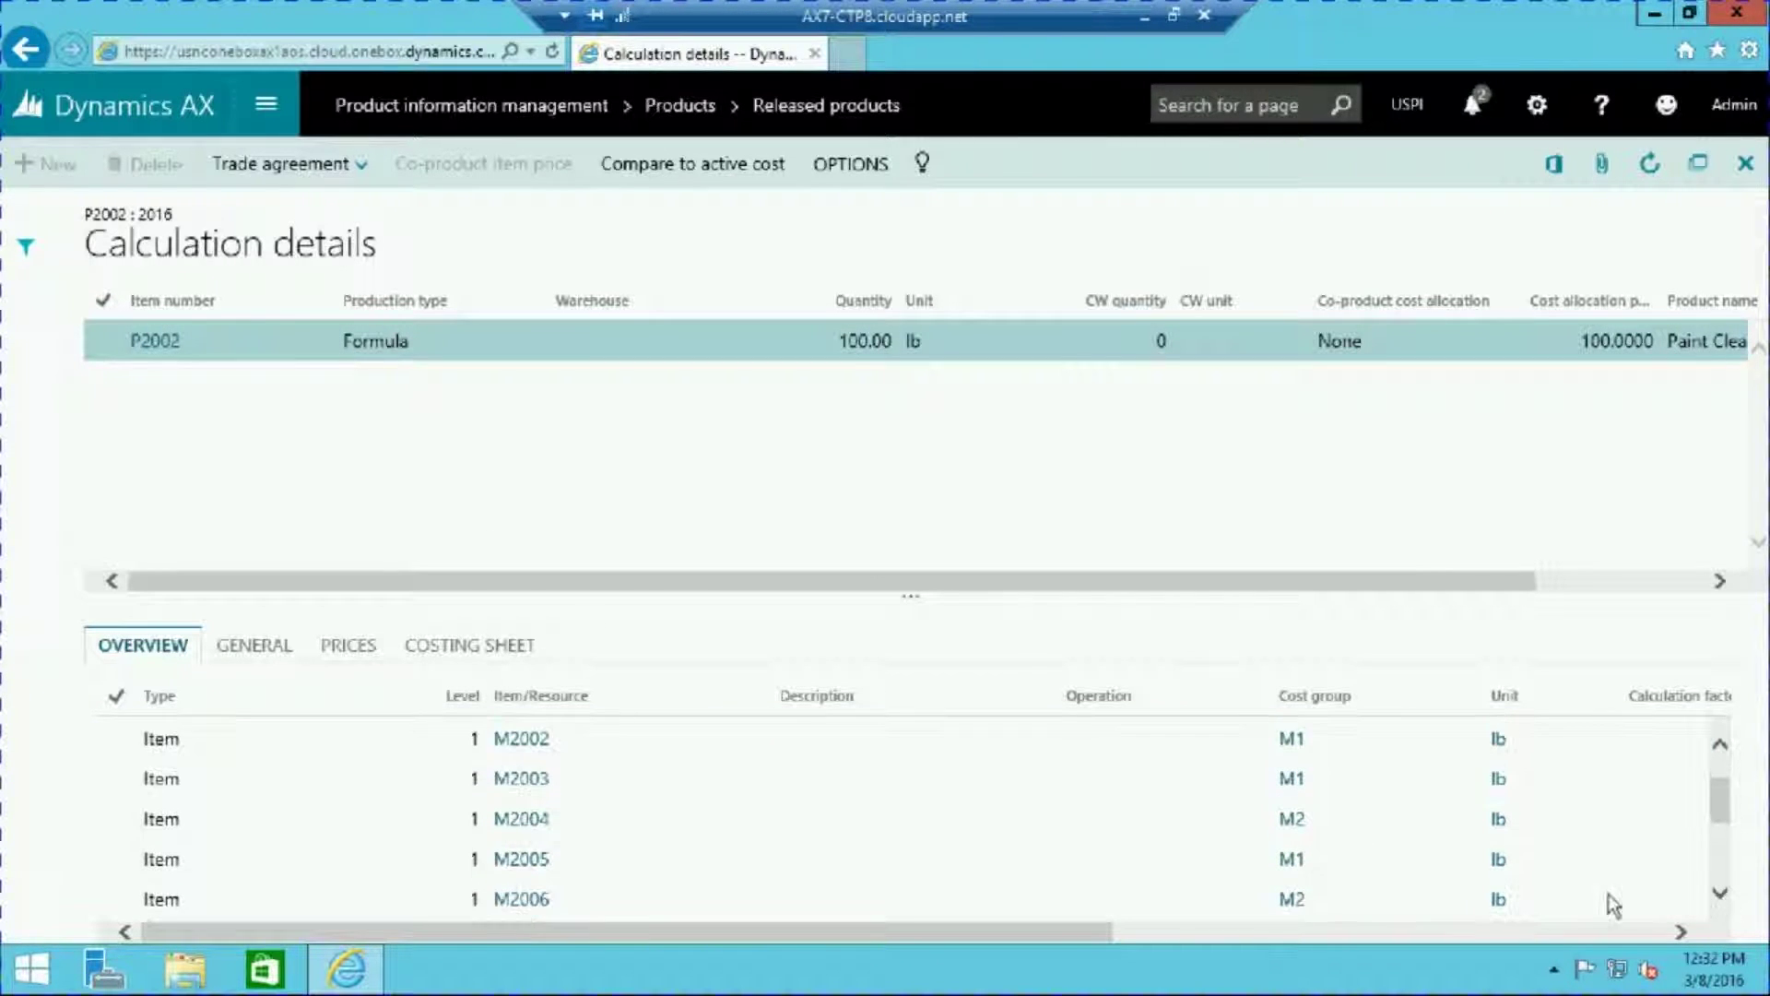
pyautogui.moveTo(1081, 932); pyautogui.dragTo(1617, 932)
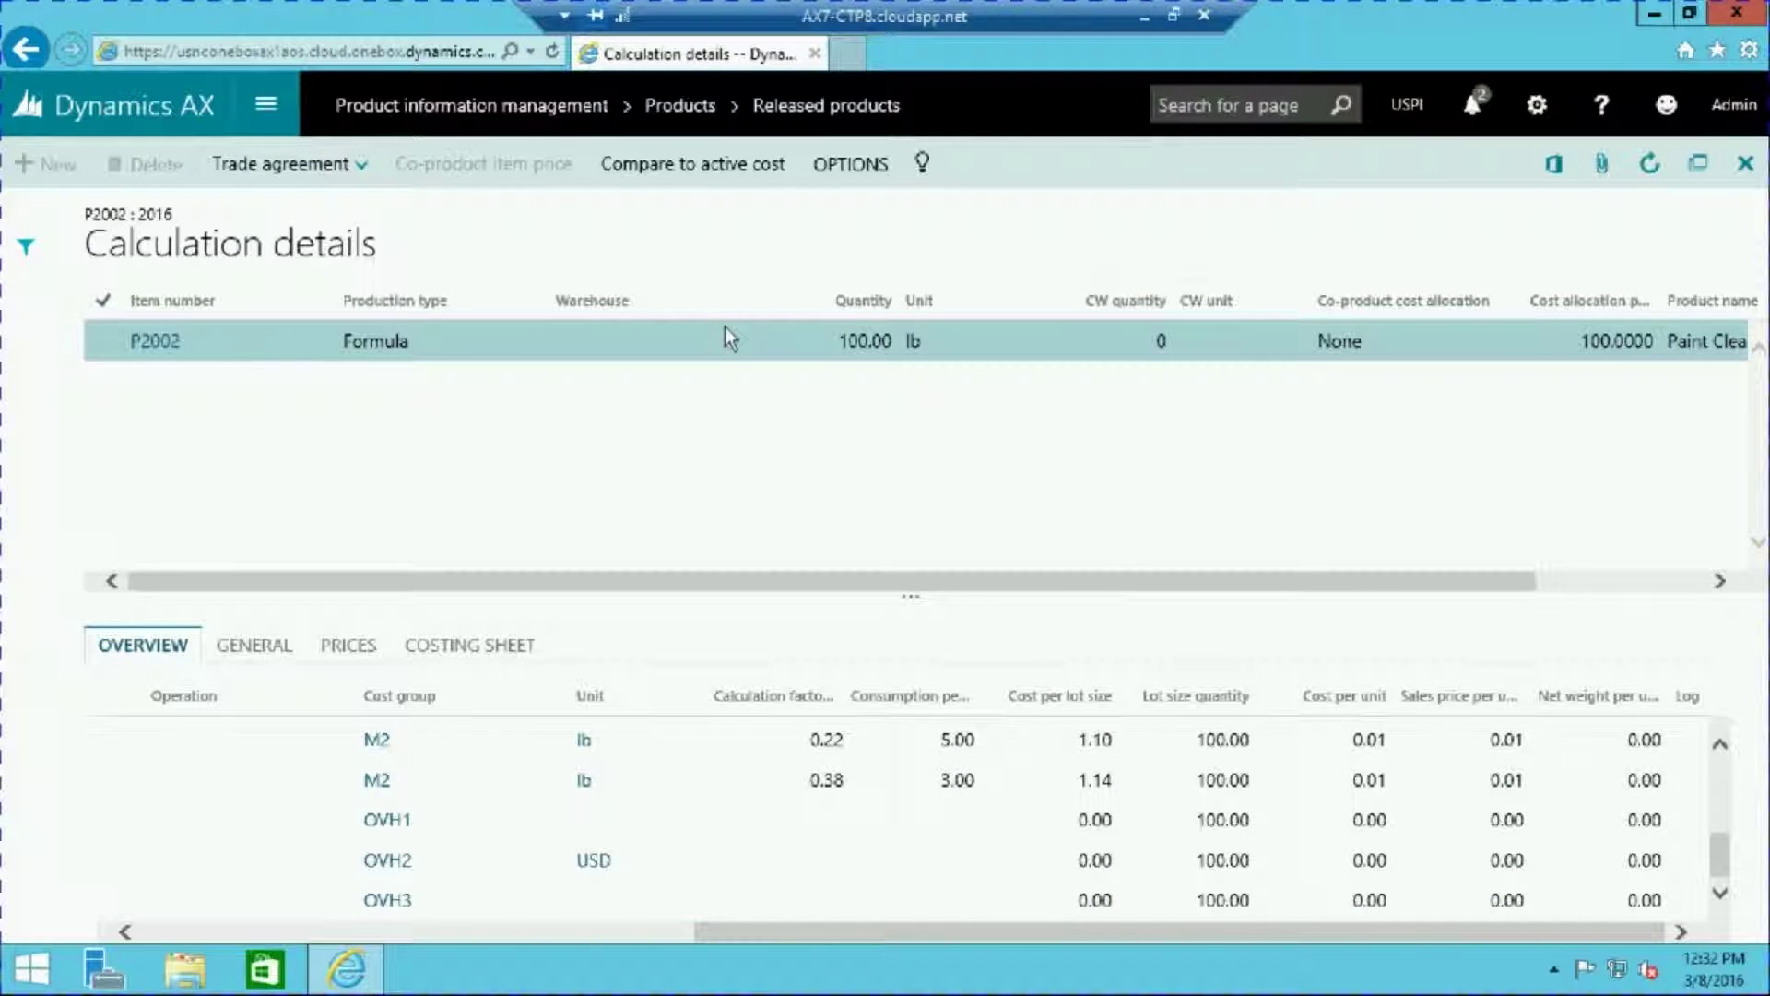
pyautogui.click(671, 169)
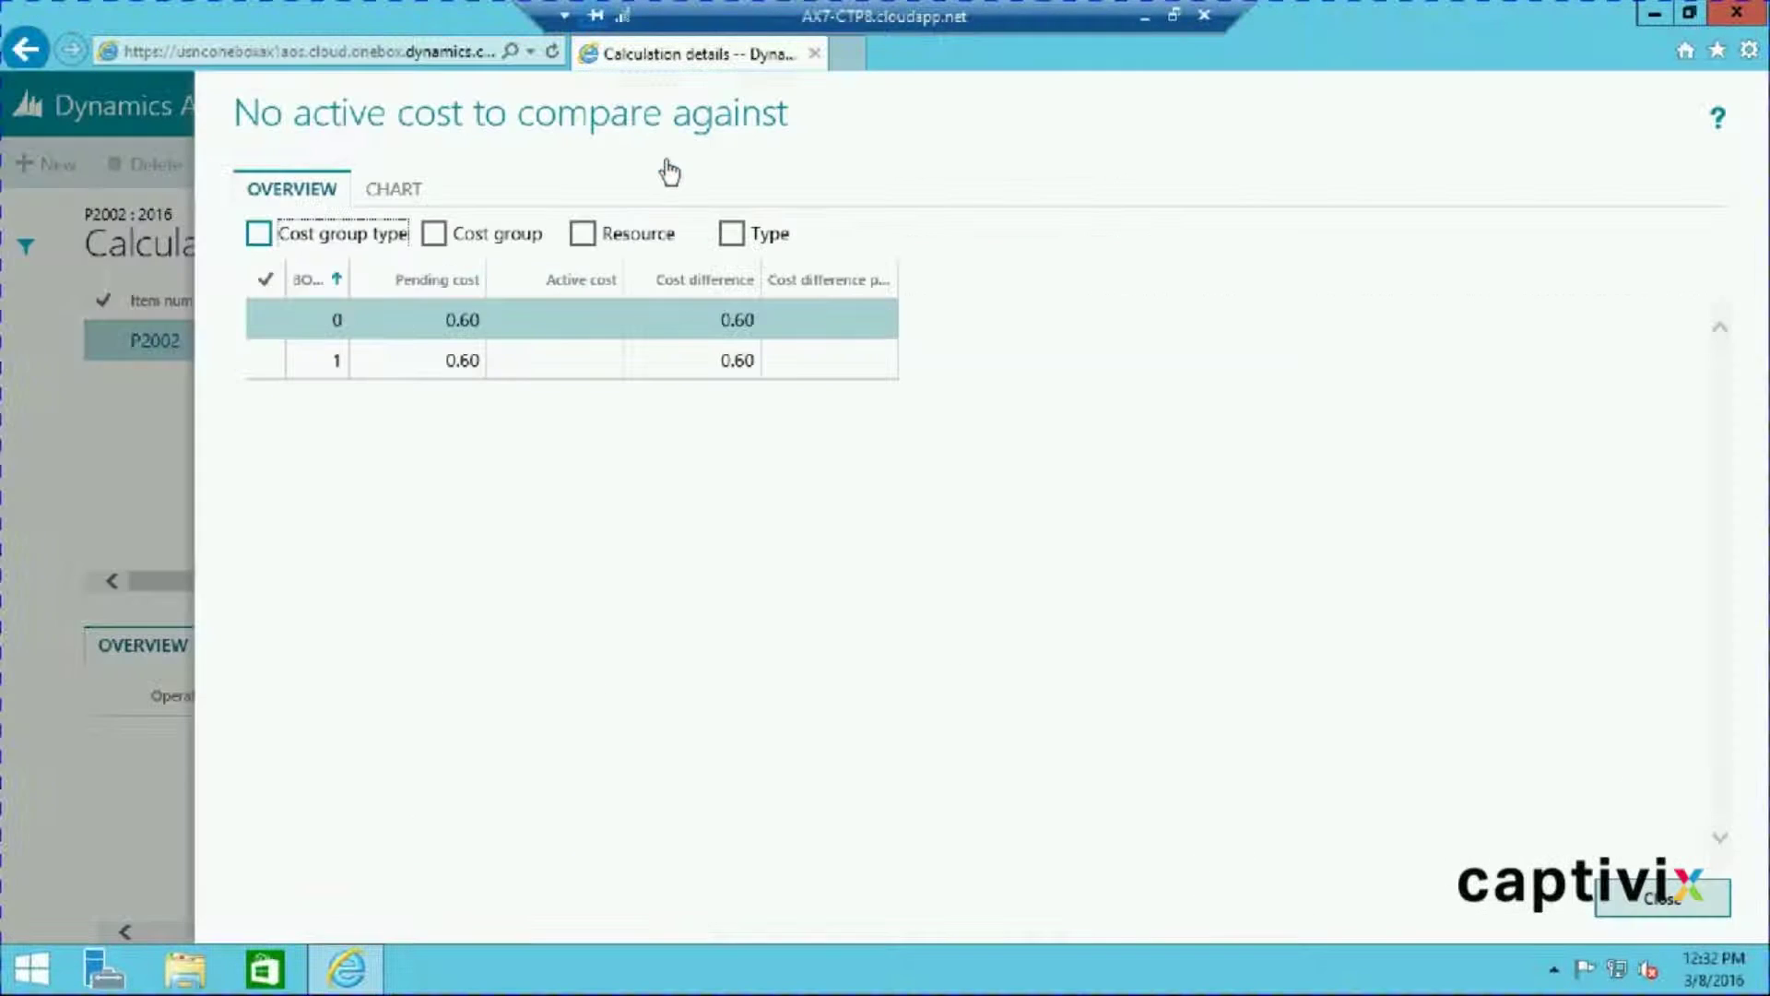
pyautogui.click(469, 321)
pyautogui.click(462, 360)
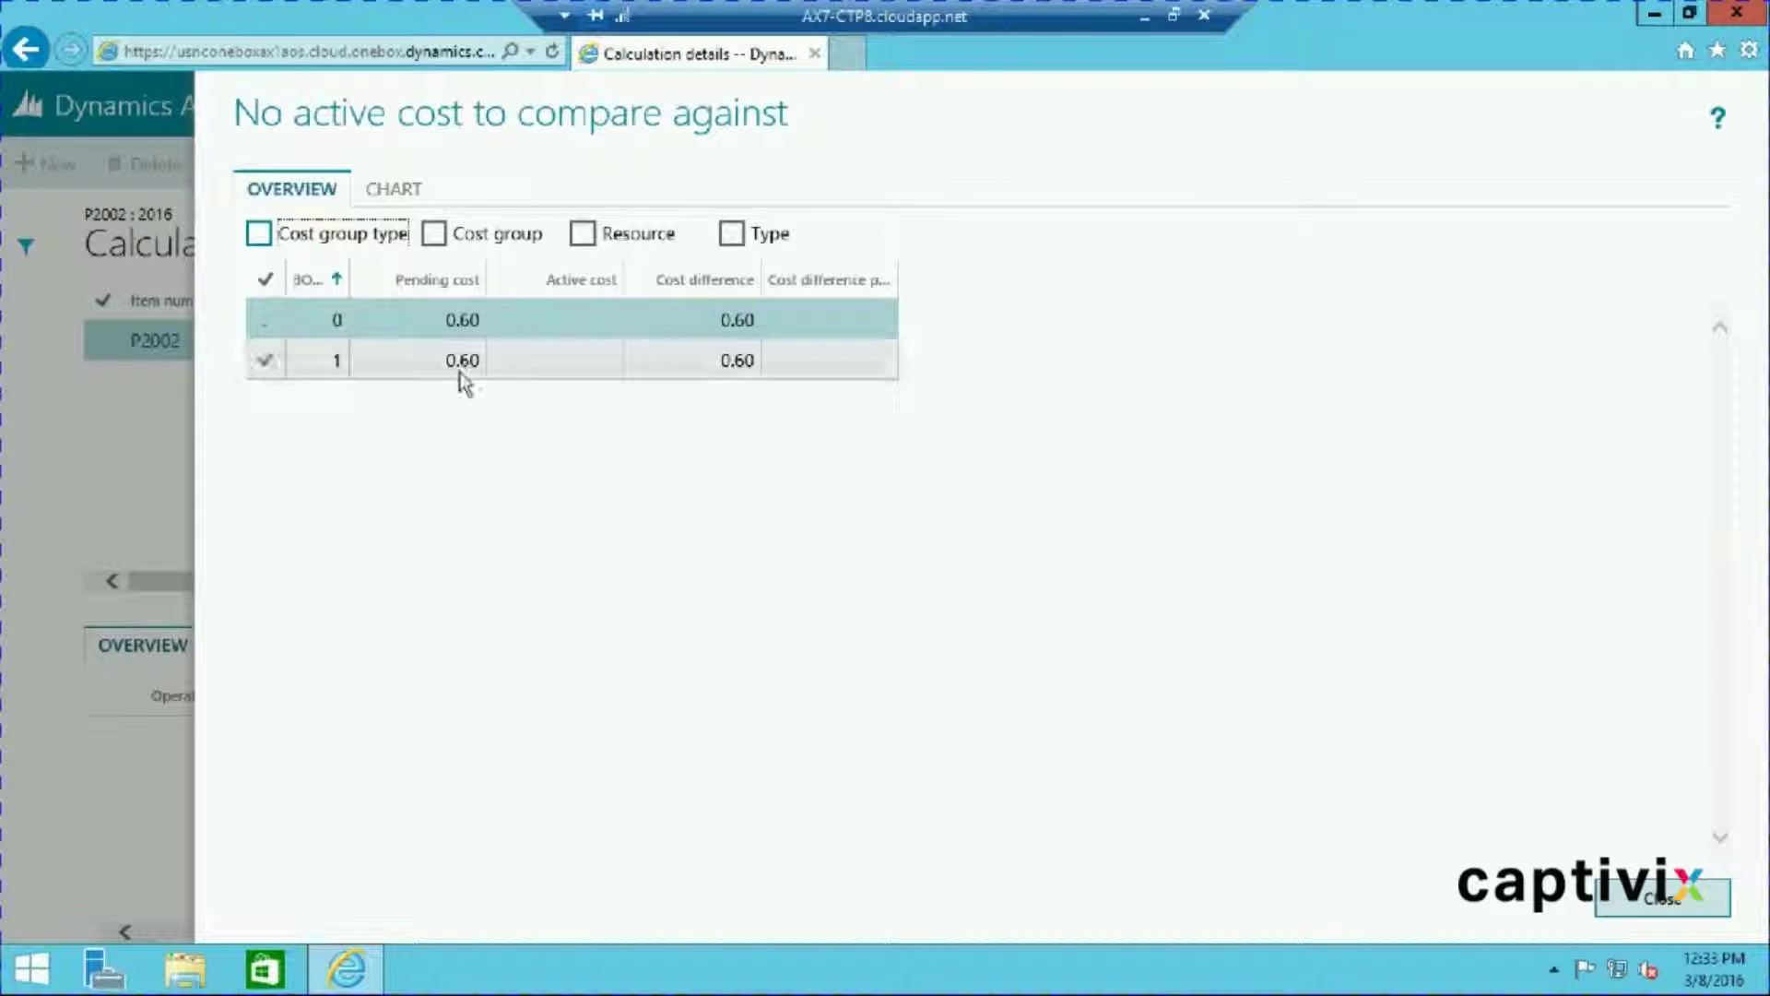
pyautogui.click(452, 318)
pyautogui.click(458, 366)
pyautogui.click(1641, 908)
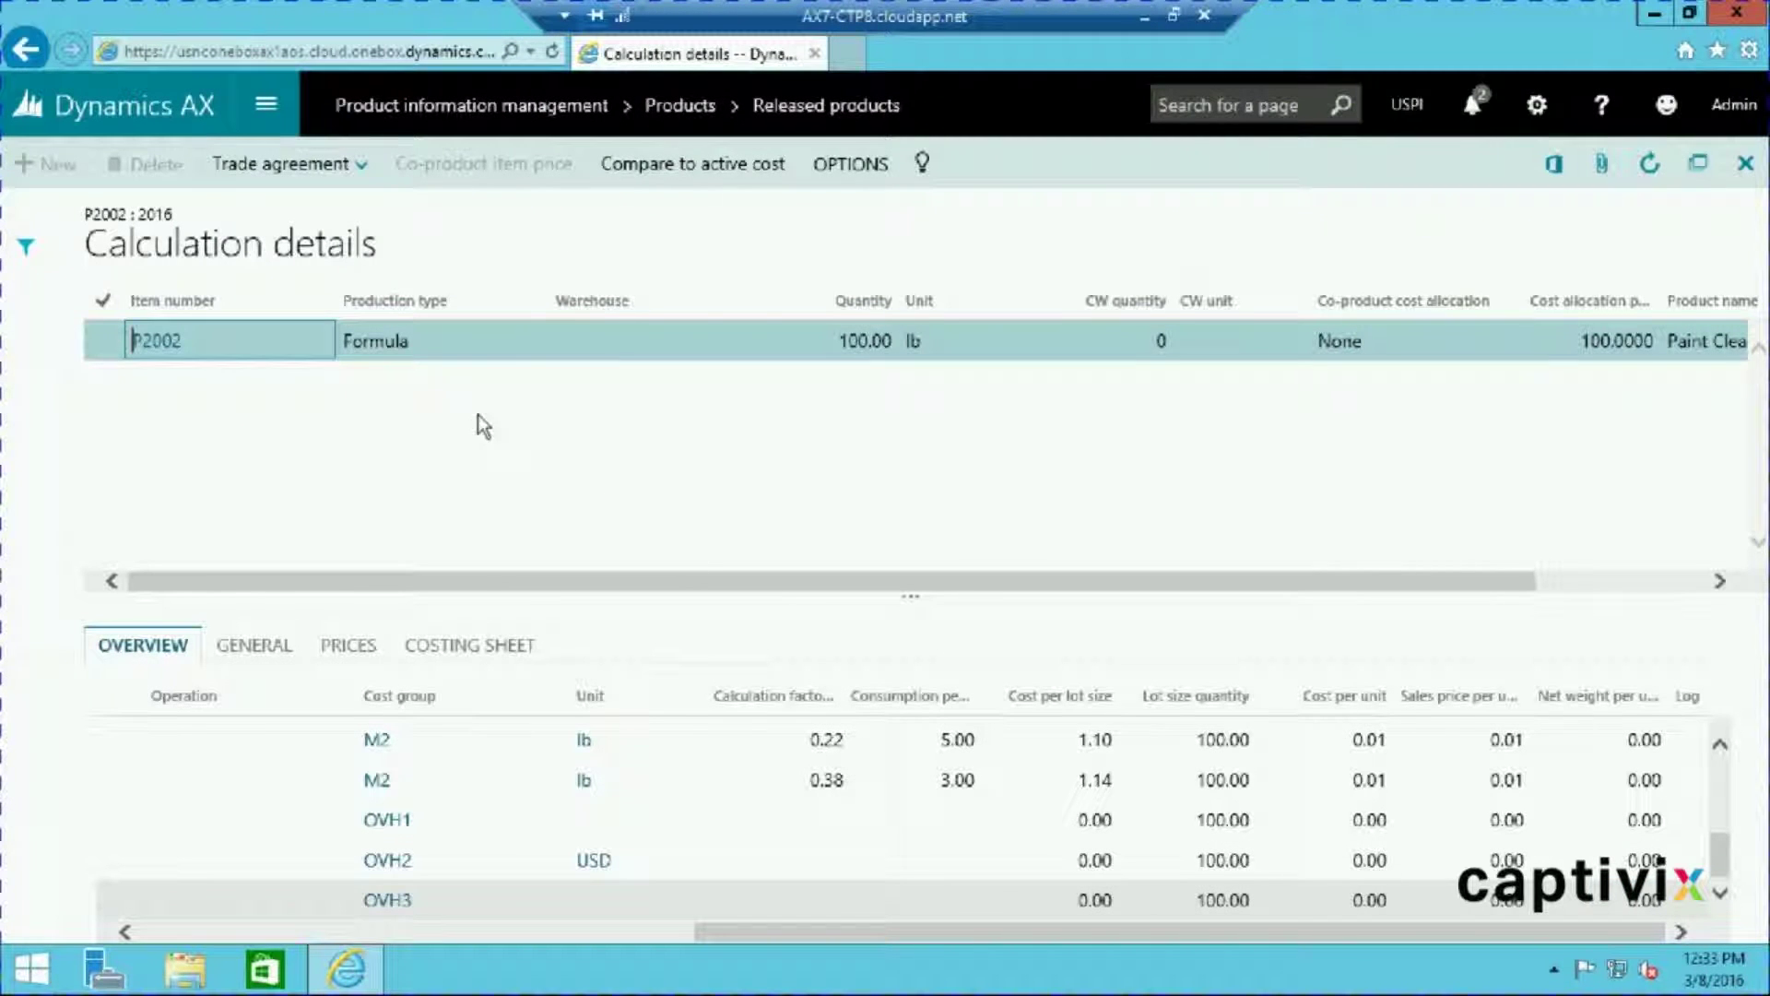
pyautogui.click(93, 588)
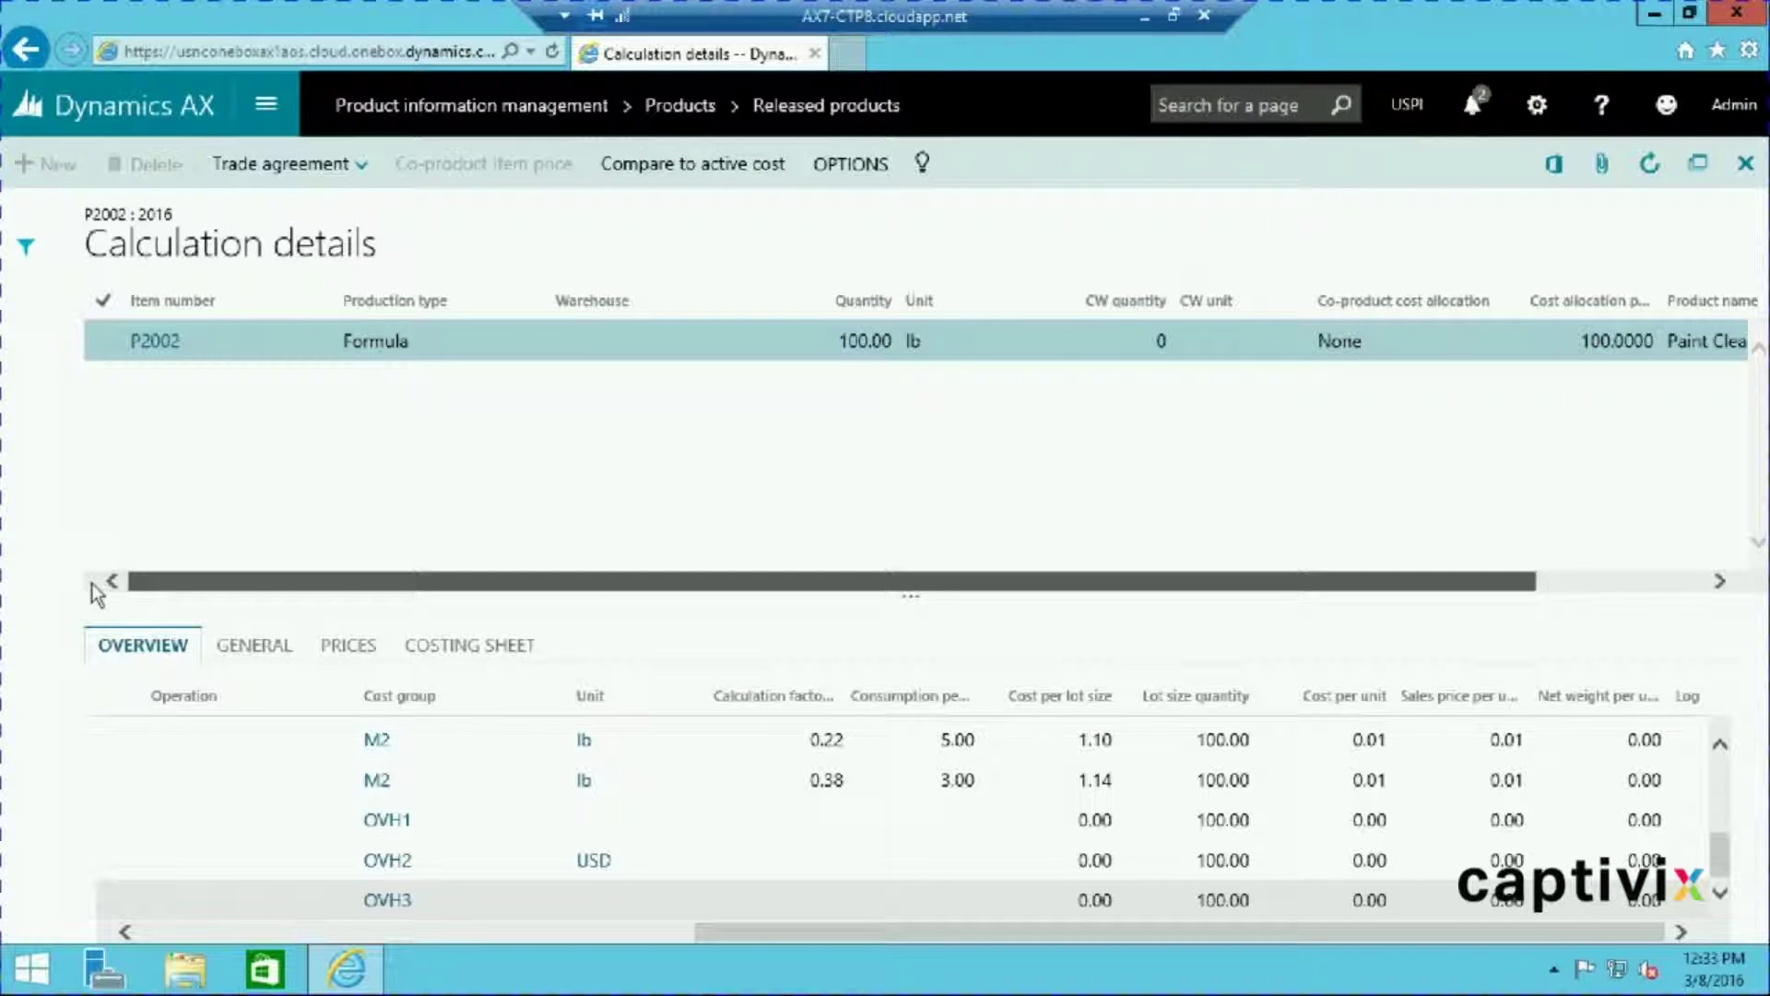